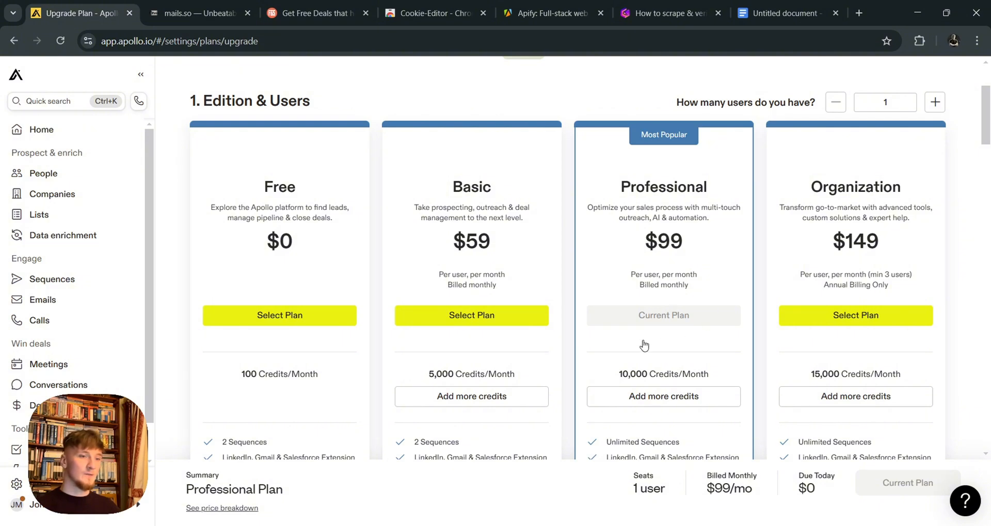
On the F6S deals page, reveal the coupon code for the Mails.so 250,000 email validations deal, and close its popup
left_click(296, 15)
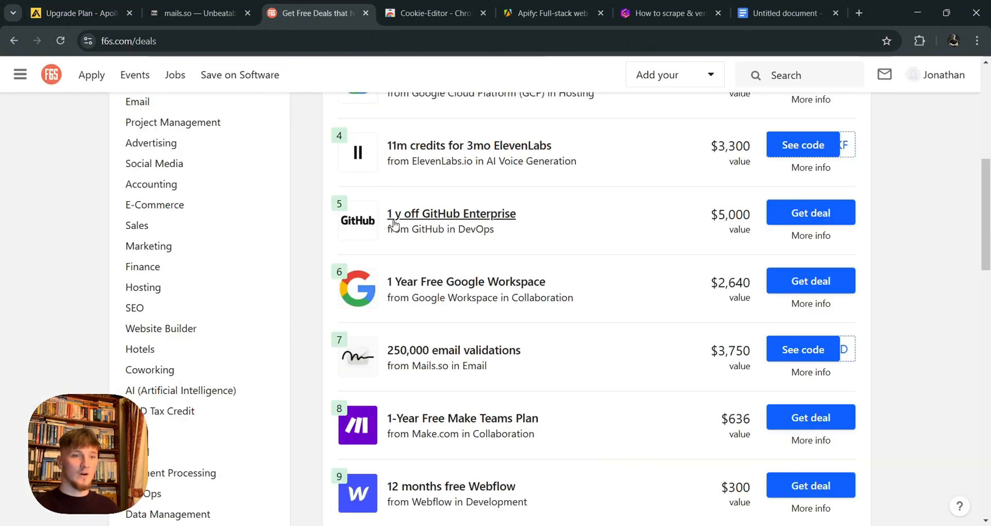
scroll(381, 207, "up", 6)
scroll(485, 217, "down", 7)
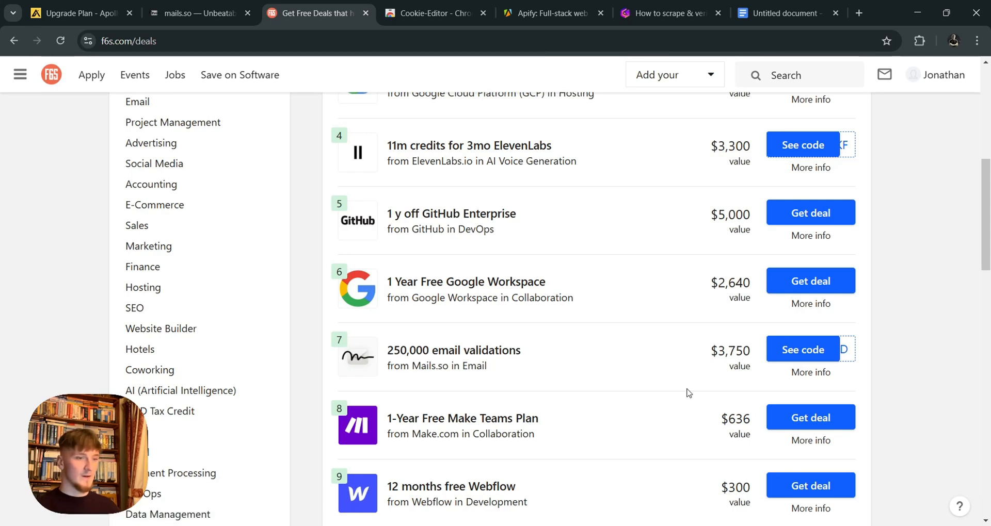
left_click(780, 351)
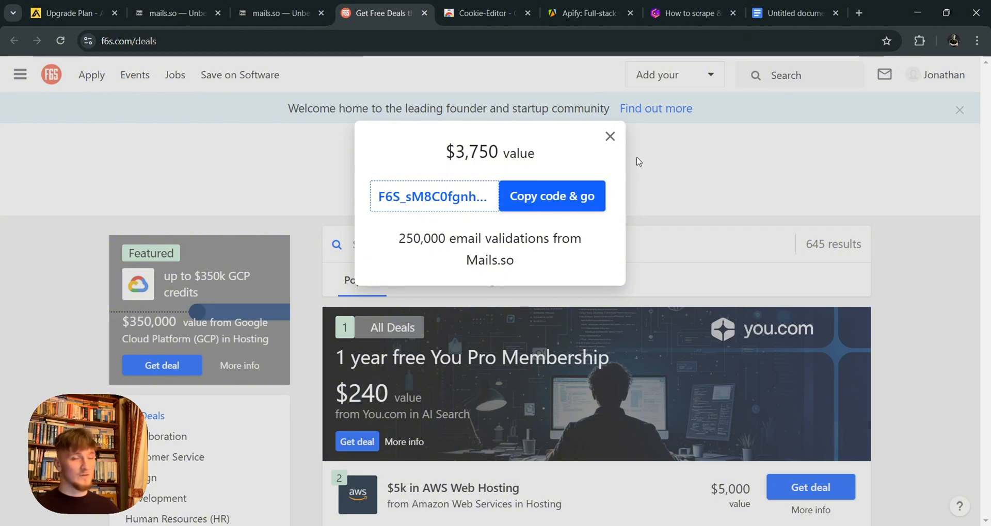
left_click(610, 136)
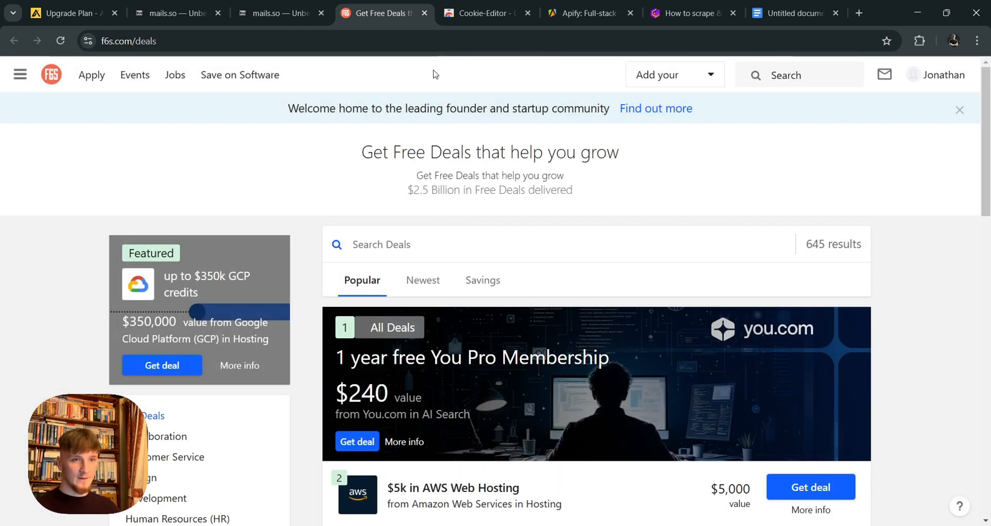
View the Cookie-Editor extension page in the Chrome Web Store and the Apify home page
left_click(480, 13)
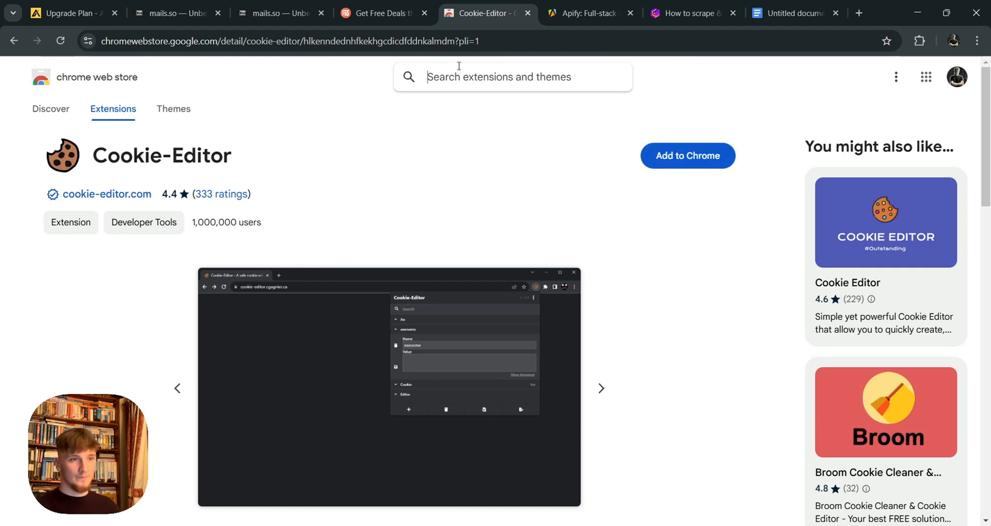
left_click(572, 14)
key("BackSpace")
key("BackSpace")
key("BackSpace")
key("BackSpace")
key("BackSpace")
key("BackSpace")
key("BackSpace")
key("BackSpace")
key("BackSpace")
key("BackSpace")
key("BackSpace")
key("BackSpace")
key("BackSpace")
key("BackSpace")
key("BackSpace")
key("BackSpace")
key("BackSpace")
key("BackSpace")
key("BackSpace")
key("BackSpace")
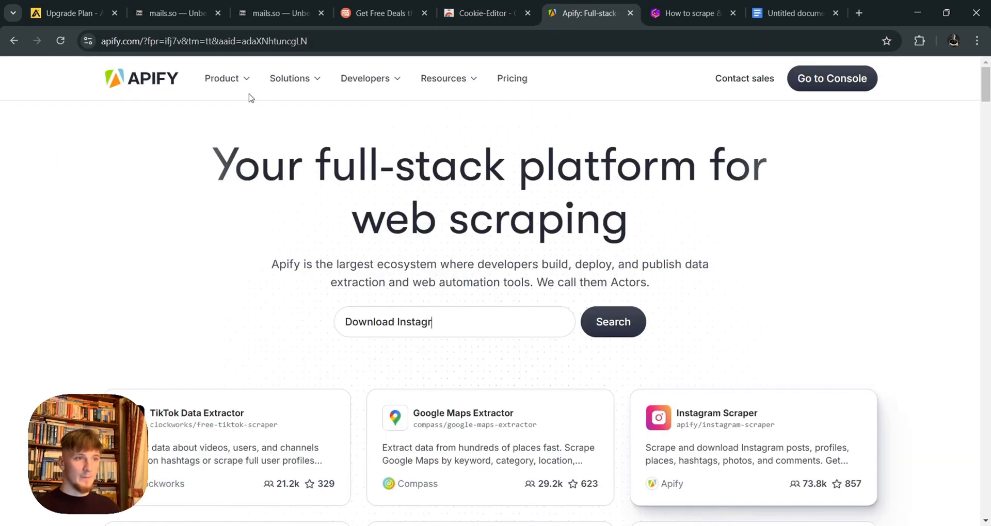
type("Crawl website to feed AI")
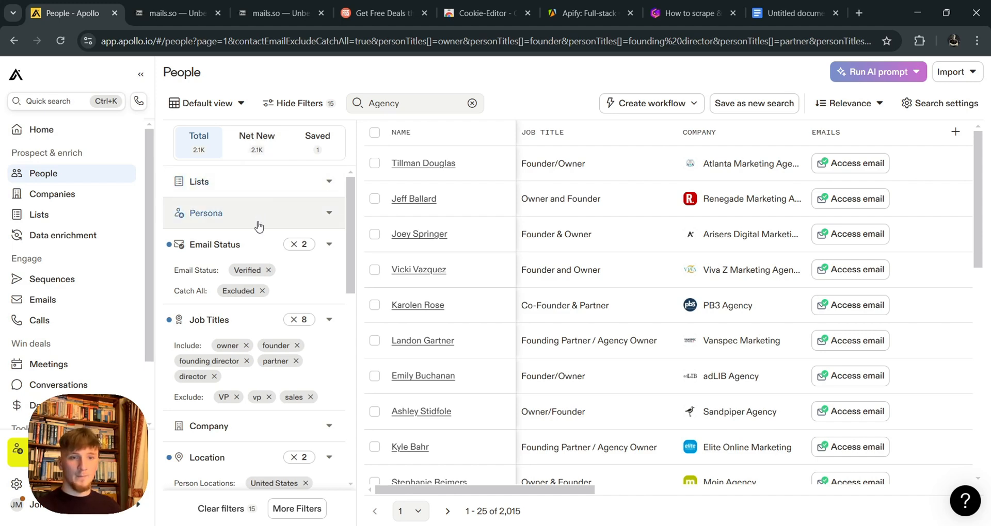
Review the Apollo people search filters for email status, job titles, location, employee count, industry and keywords, along with the listed leads
scroll(217, 206, "down", 1)
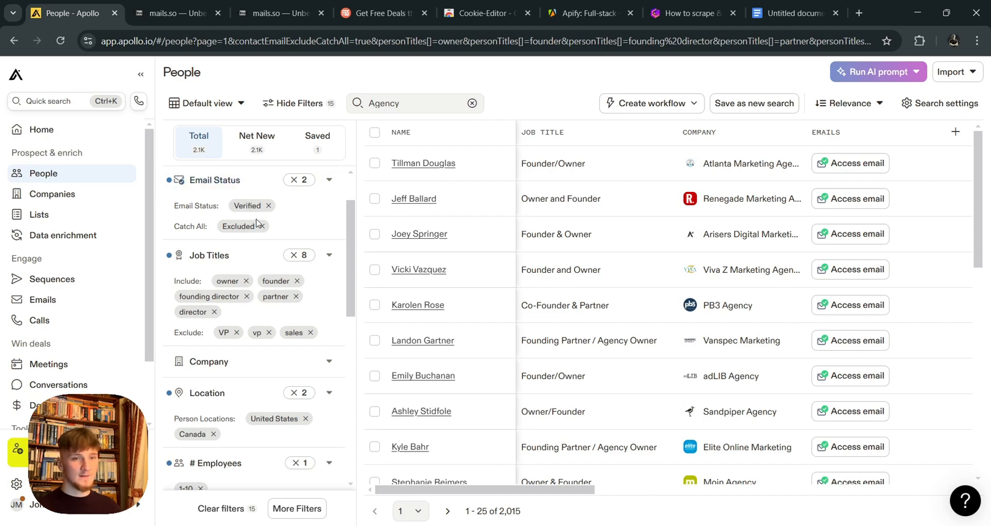
scroll(247, 226, "up", 2)
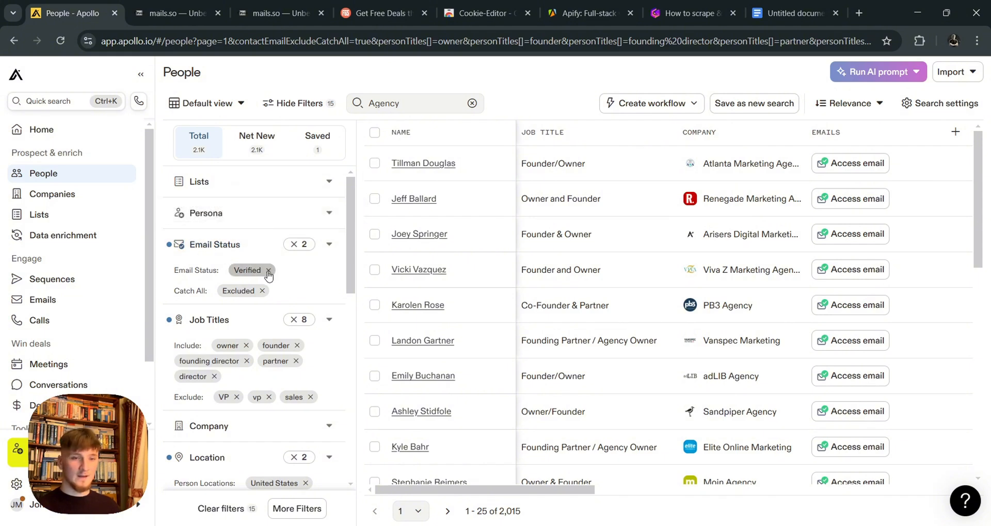
scroll(266, 263, "down", 3)
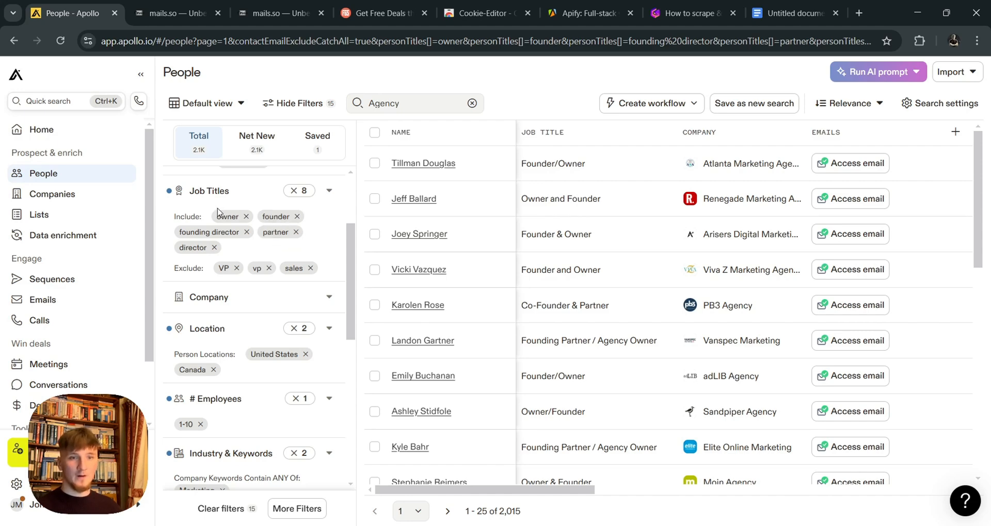
scroll(594, 258, "down", 9)
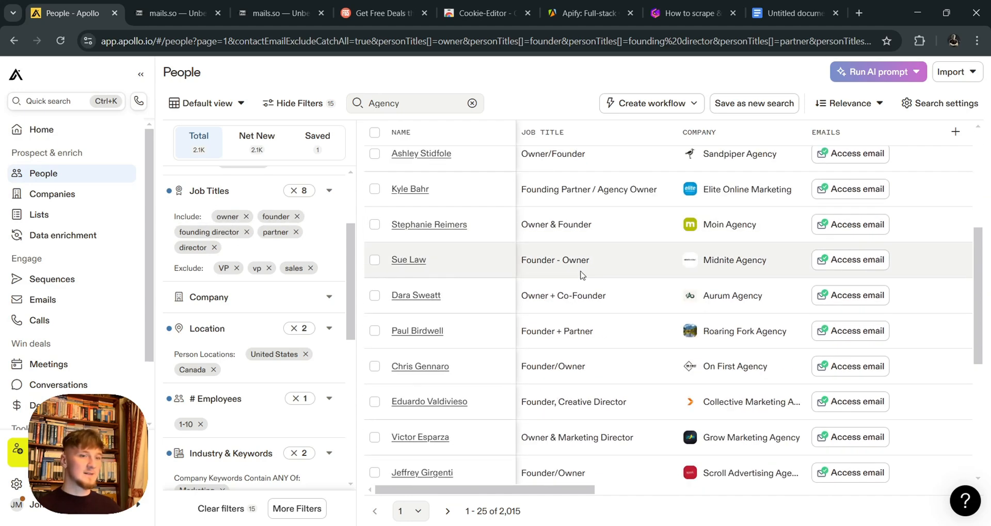
scroll(610, 274, "down", 2)
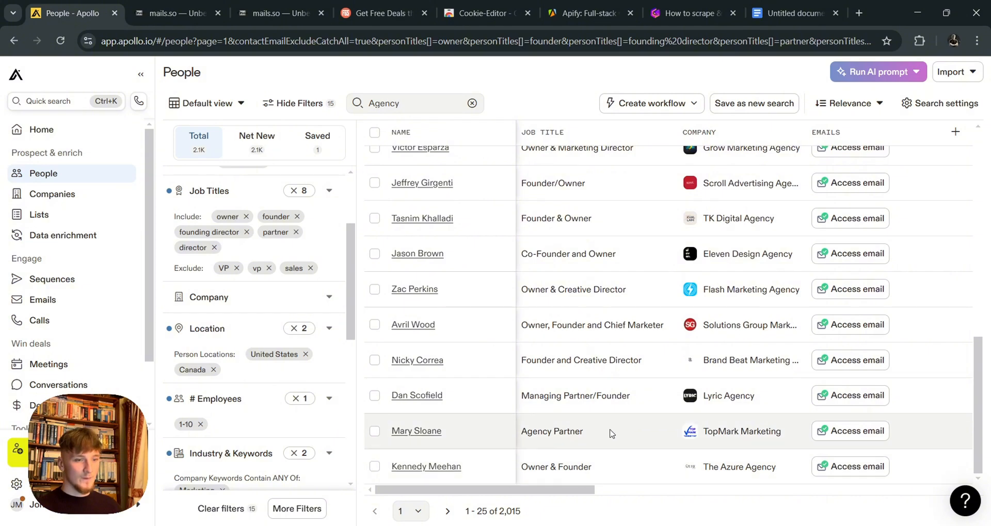
scroll(614, 400, "up", 10)
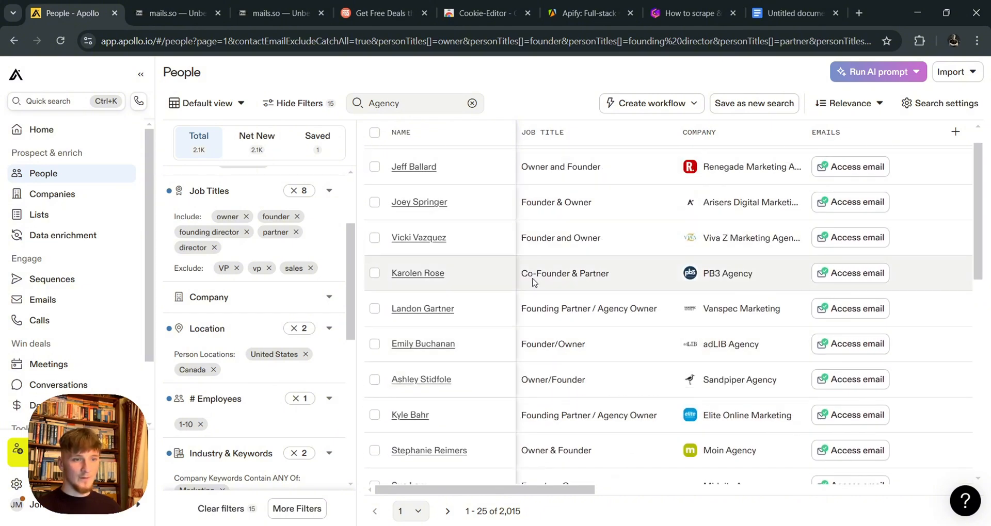
scroll(557, 289, "down", 3)
scroll(254, 236, "down", 3)
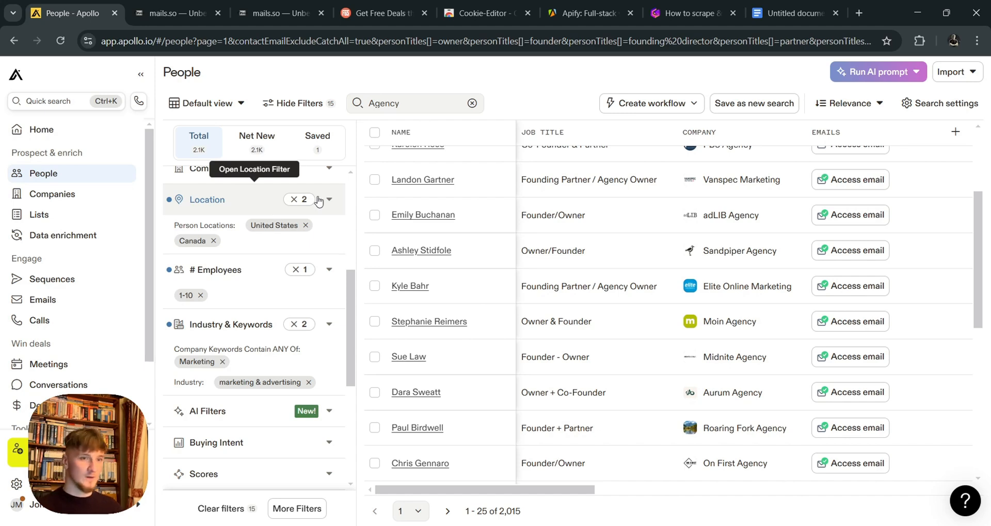
scroll(227, 343, "down", 2)
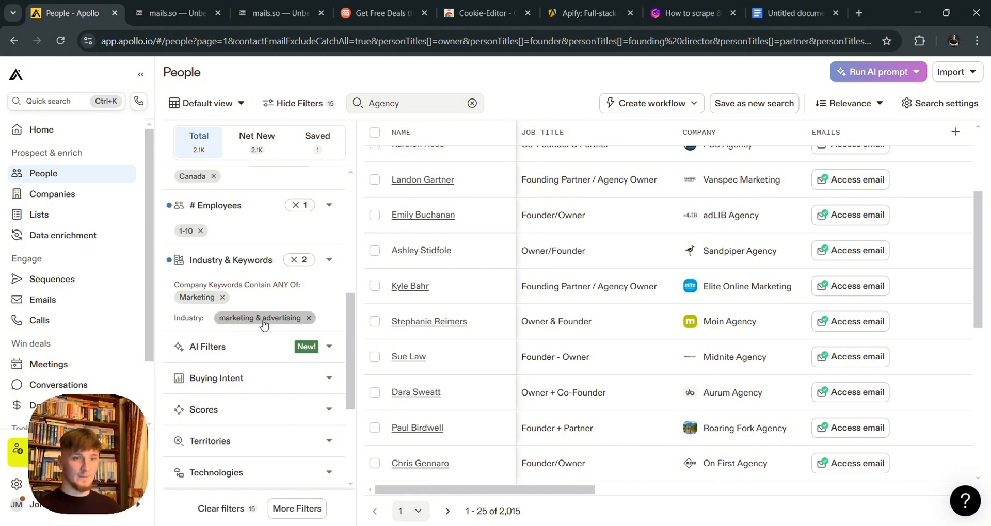
Restrict the Agency people search in Apollo to net new records
left_click(418, 101)
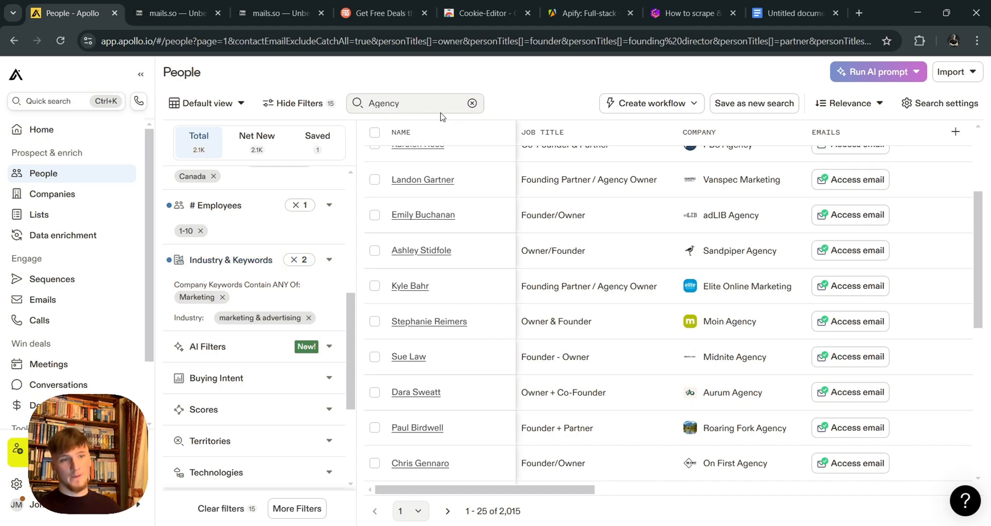
left_click_drag(417, 102, 334, 103)
left_click(413, 90)
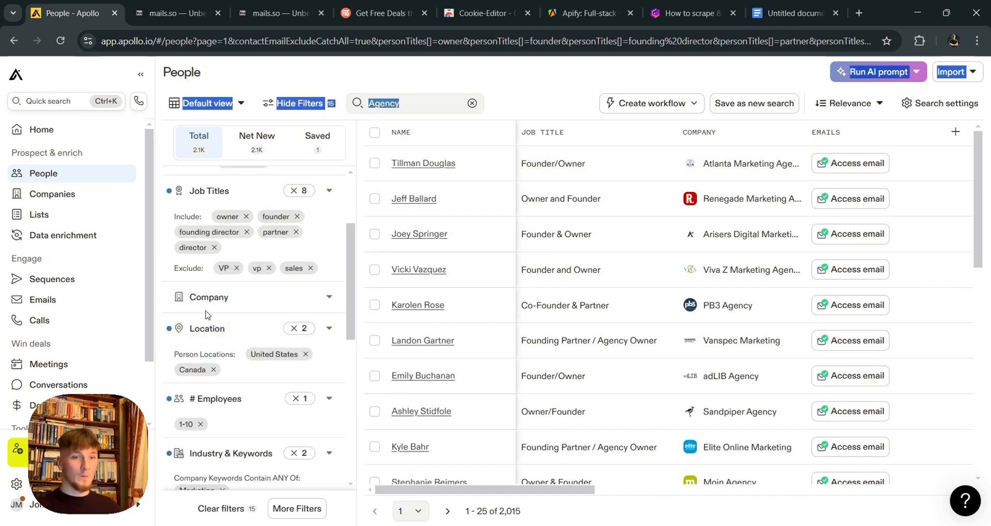
scroll(304, 284, "up", 3)
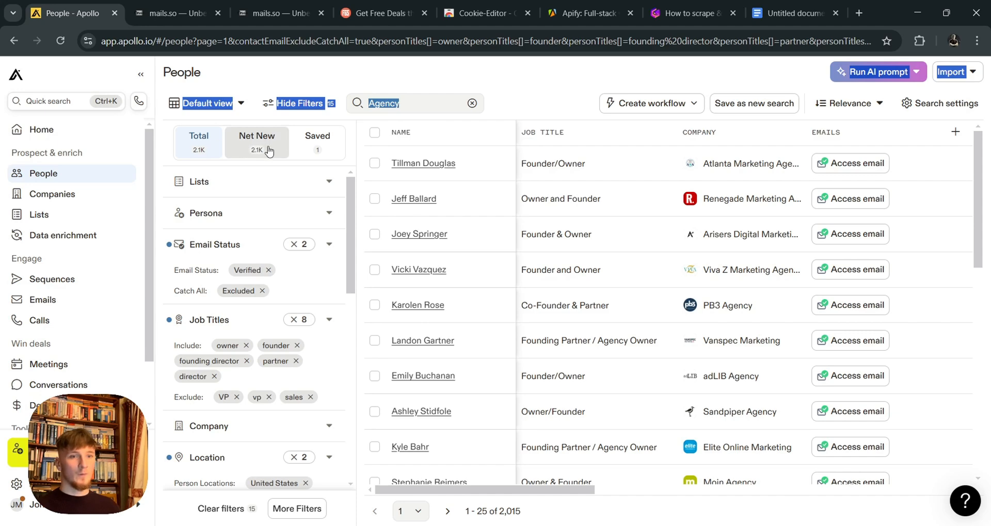
left_click(254, 142)
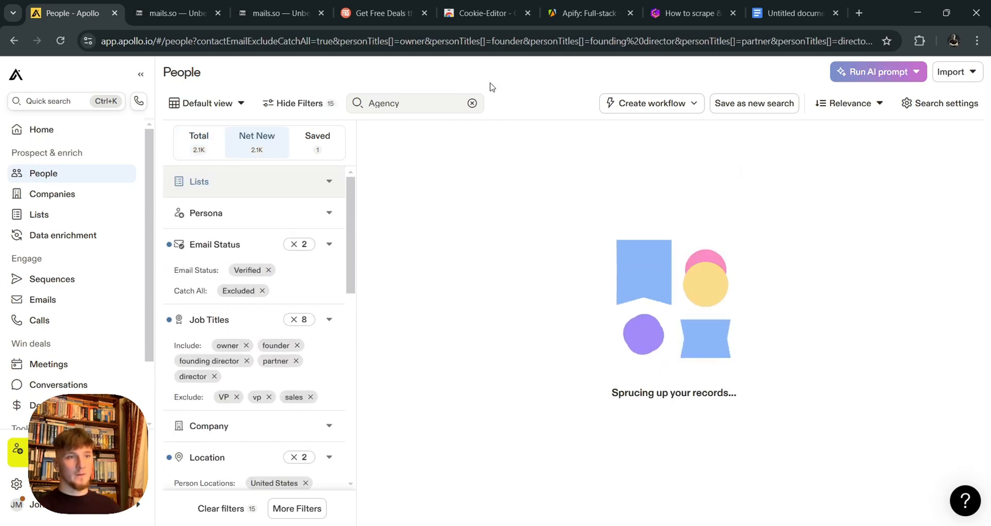
Switch to Apify, search the store for "apollo", and open the Apollo.io leads scraper by Curious Coder
left_click(571, 7)
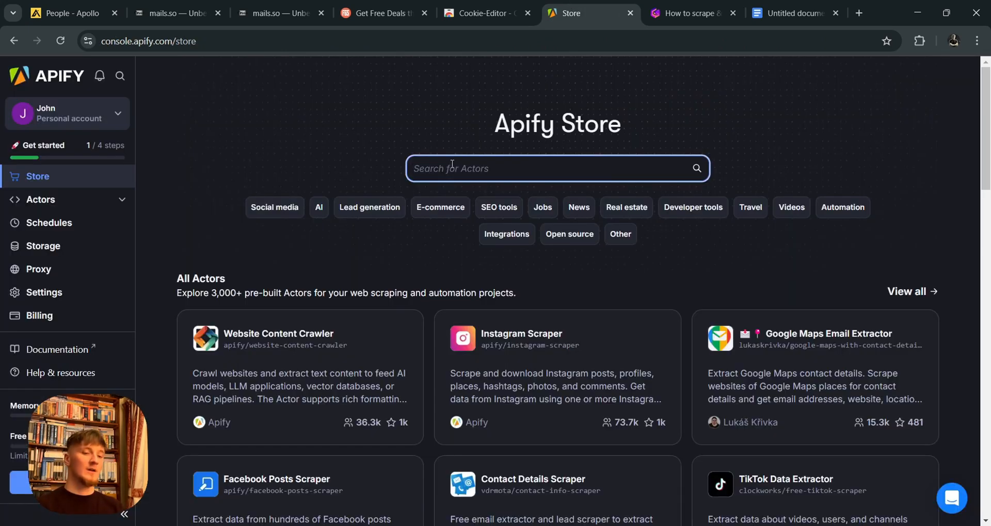
type("apollo")
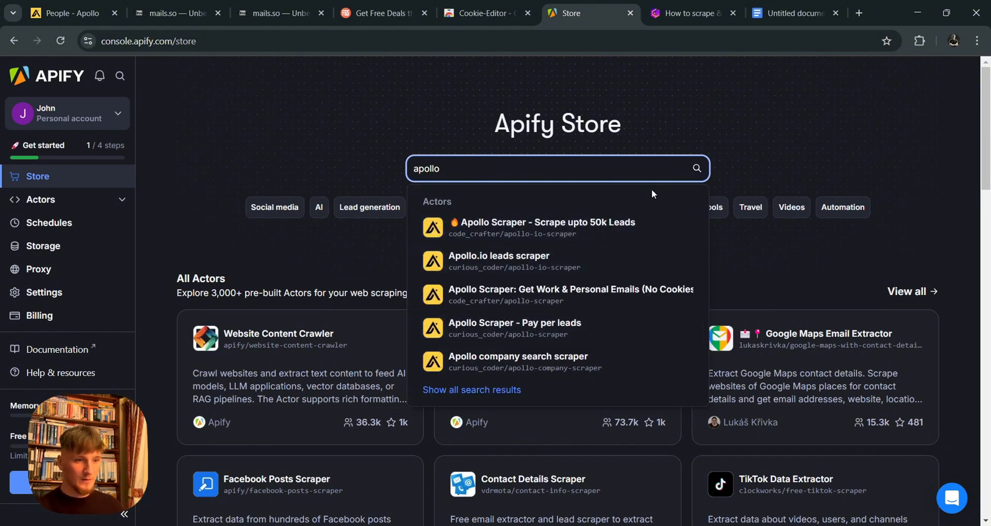
left_click(697, 168)
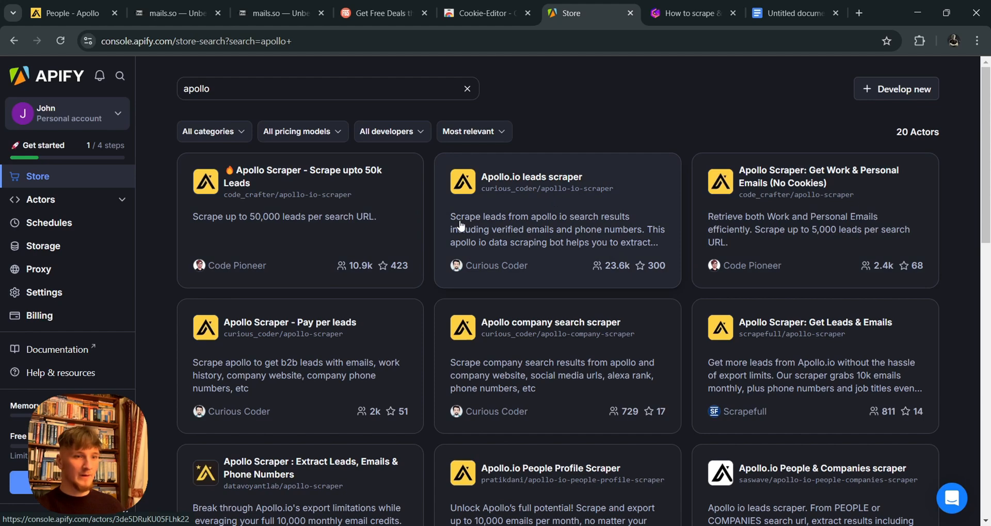
left_click(531, 215)
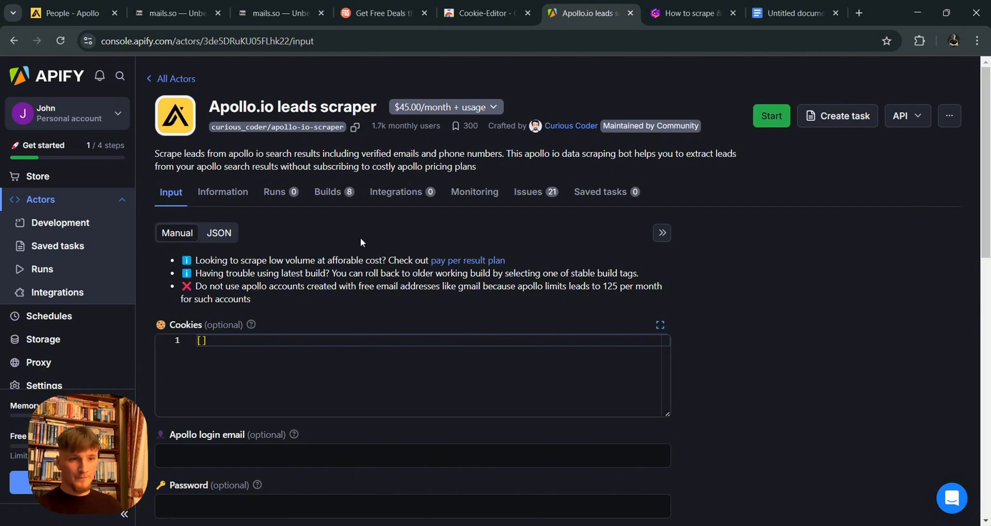
Look over the scraper's input form, including the cookies, Apollo login, search URL and email option fields
scroll(360, 243, "down", 3)
left_click(420, 405)
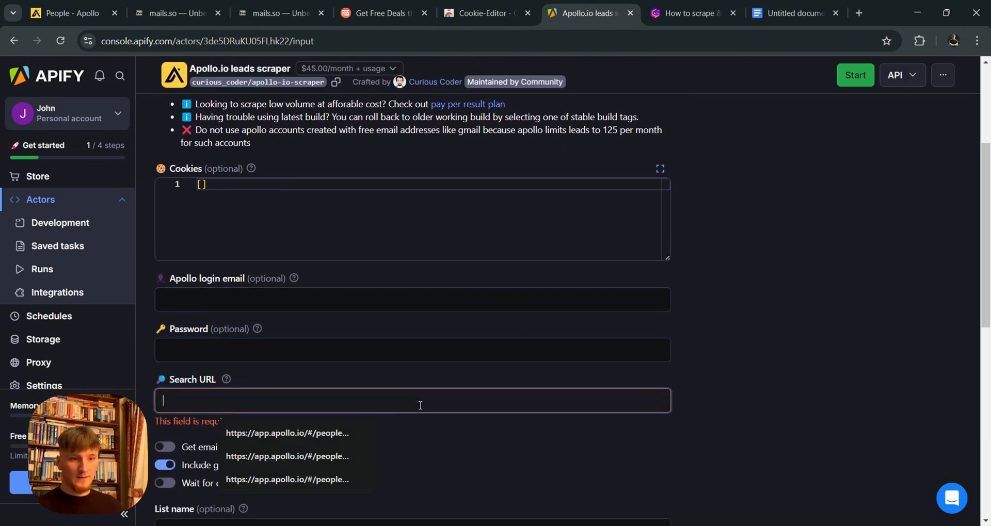
left_click(784, 396)
scroll(448, 388, "up", 2)
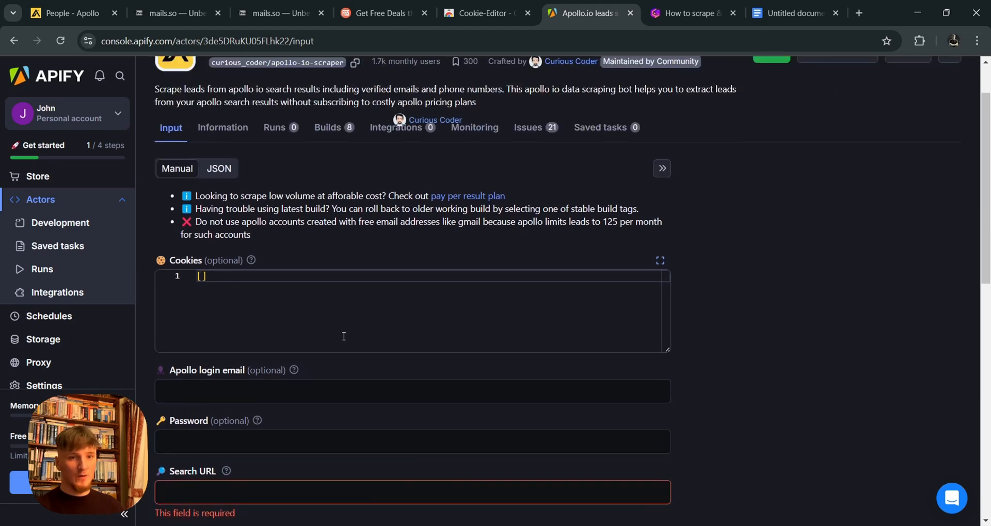
scroll(381, 328, "down", 3)
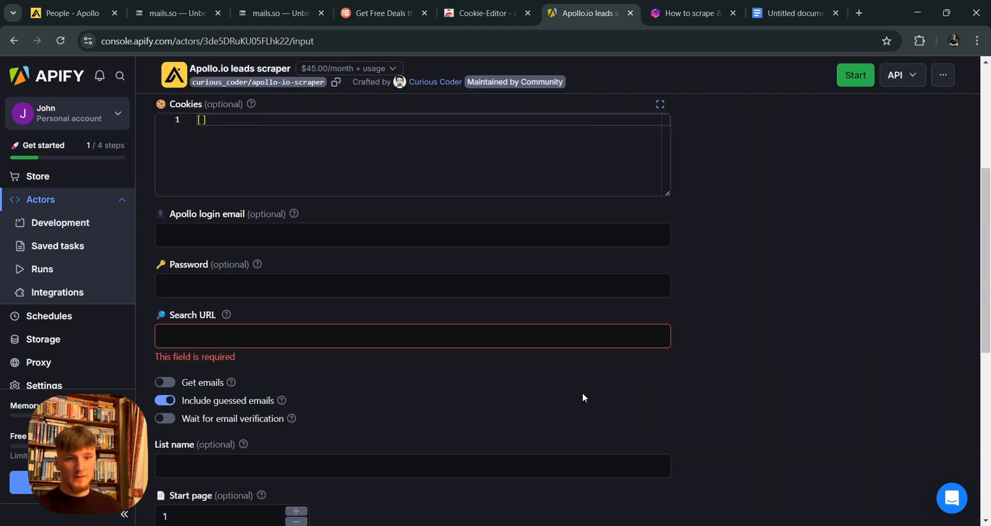
scroll(584, 398, "up", 3)
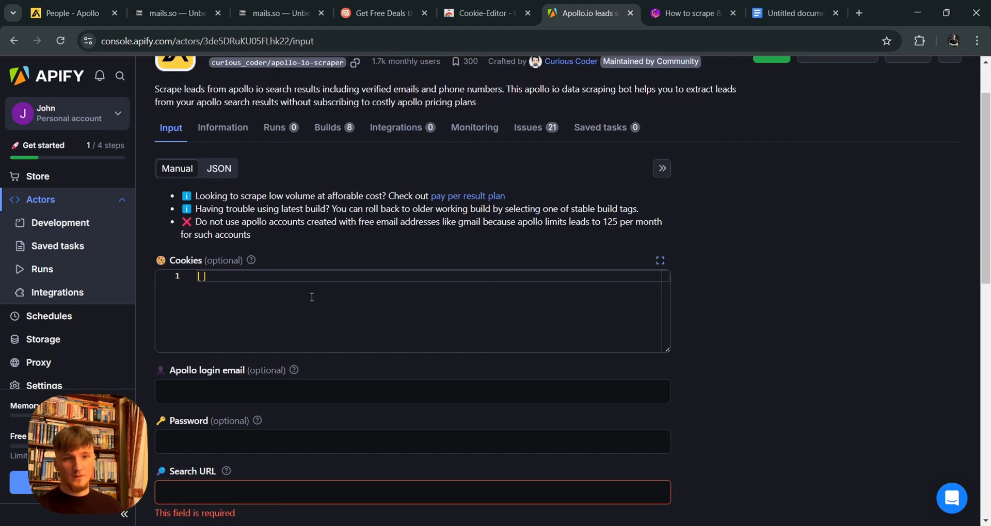
Copy the URL of the filtered net new people search in Apollo, and return to Apify
left_click(77, 11)
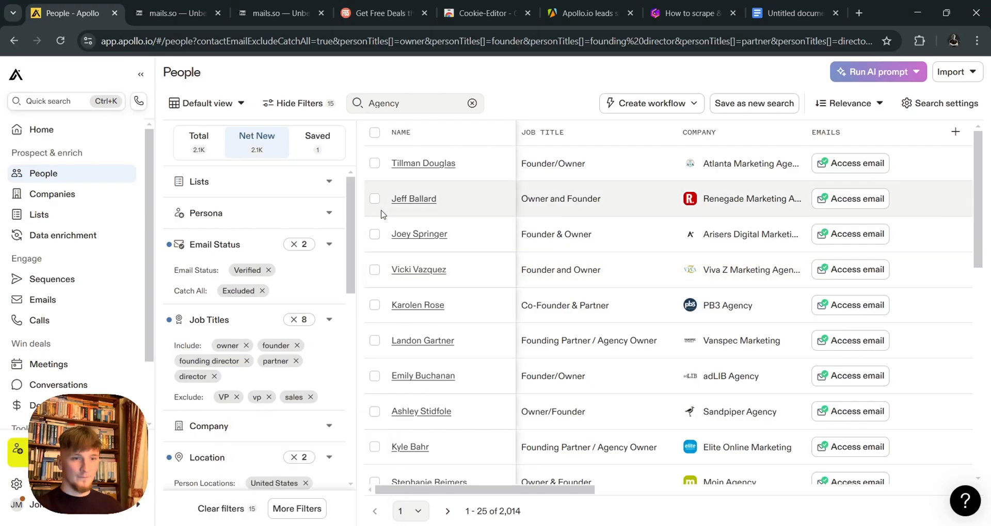
right_click(364, 45)
left_click(426, 169)
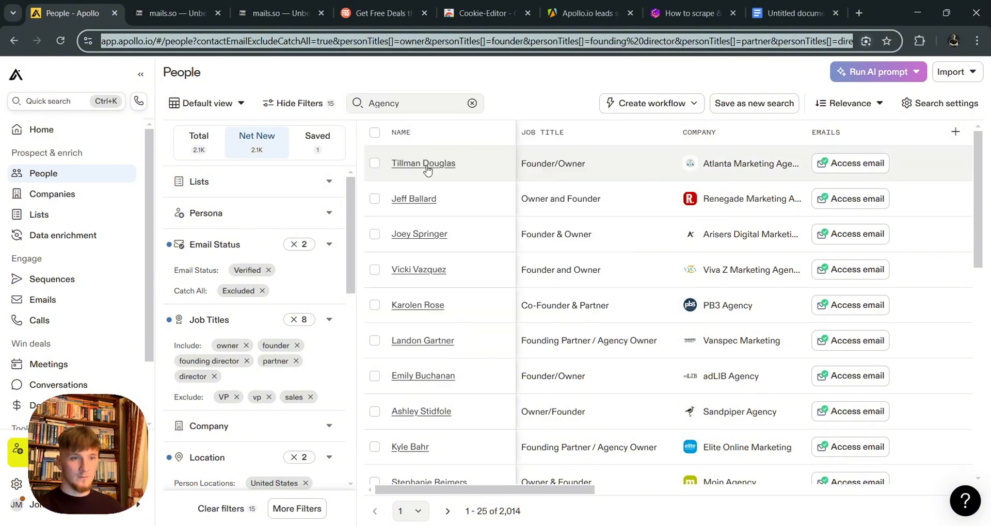
left_click(583, 13)
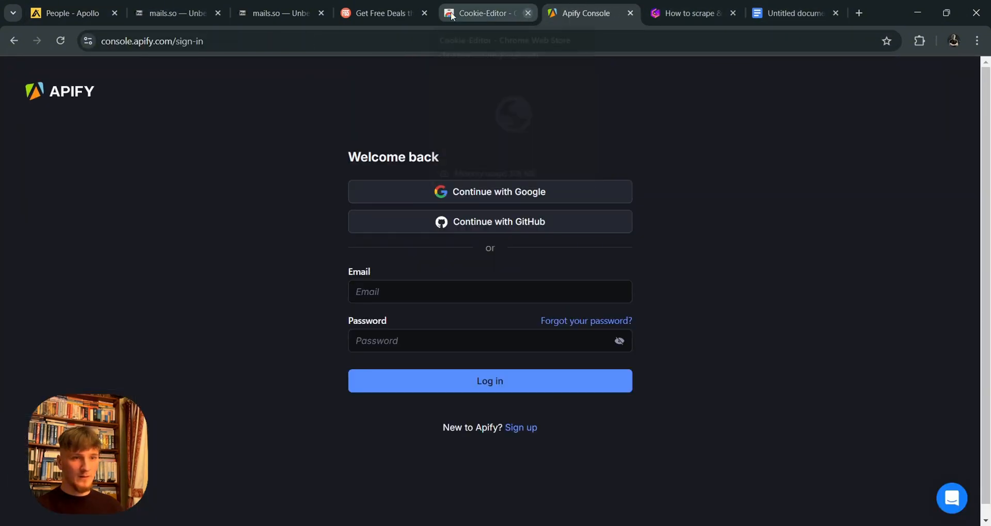
Close the F6S deals, Cookie-Editor and both mails.so pages
left_click(424, 13)
left_click(429, 18)
left_click(429, 18)
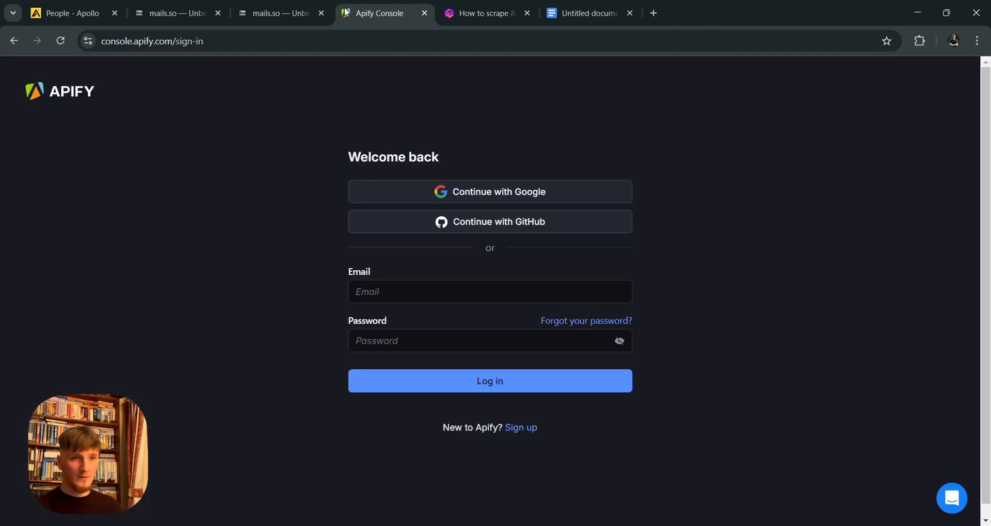
left_click(321, 13)
left_click(219, 13)
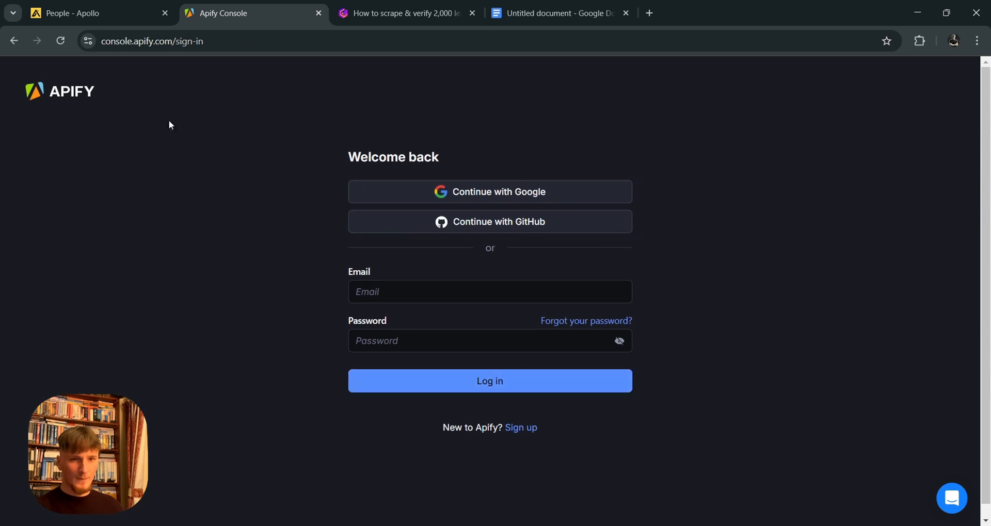
Log in to Apify with the Google account and bring up the input fields of the Apollo.io leads scraper
left_click(509, 192)
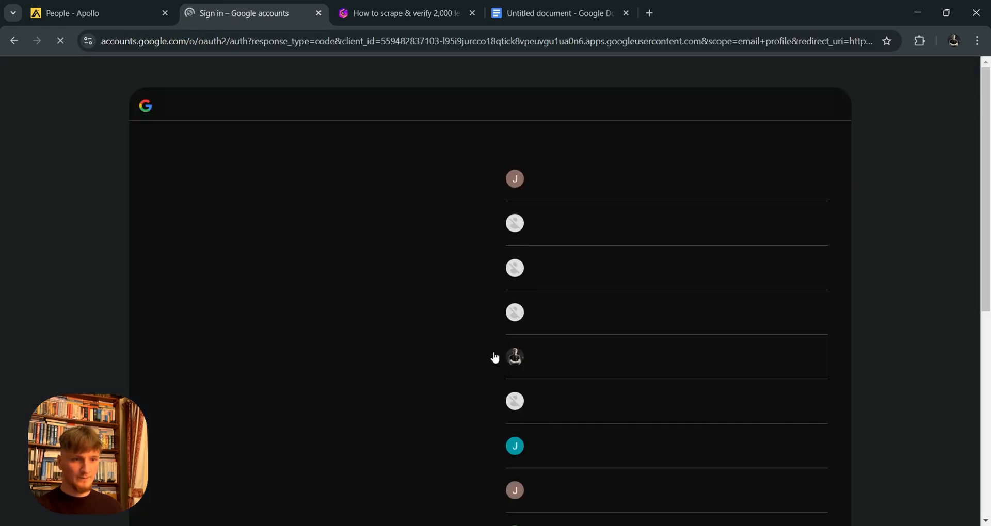
scroll(580, 377, "down", 7)
left_click(611, 323)
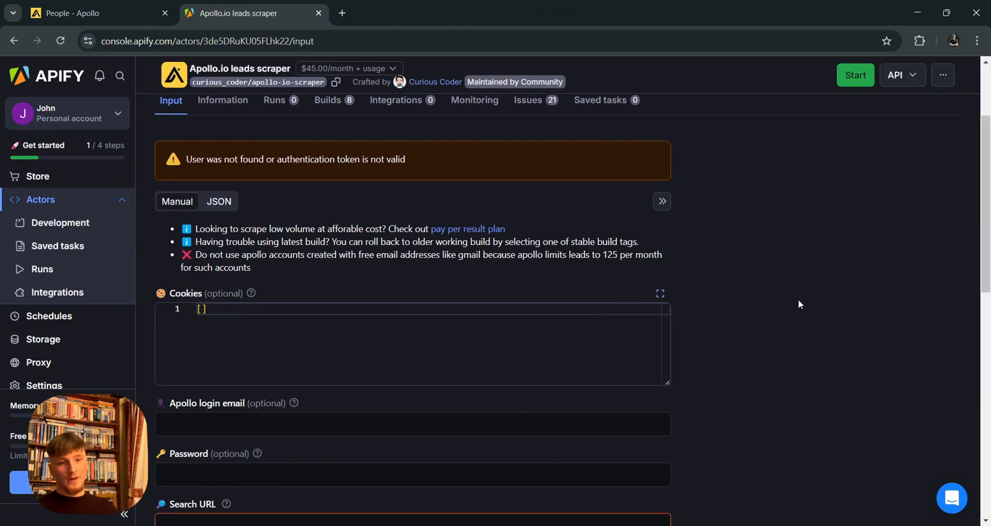
scroll(798, 299, "down", 3)
scroll(754, 288, "down", 1)
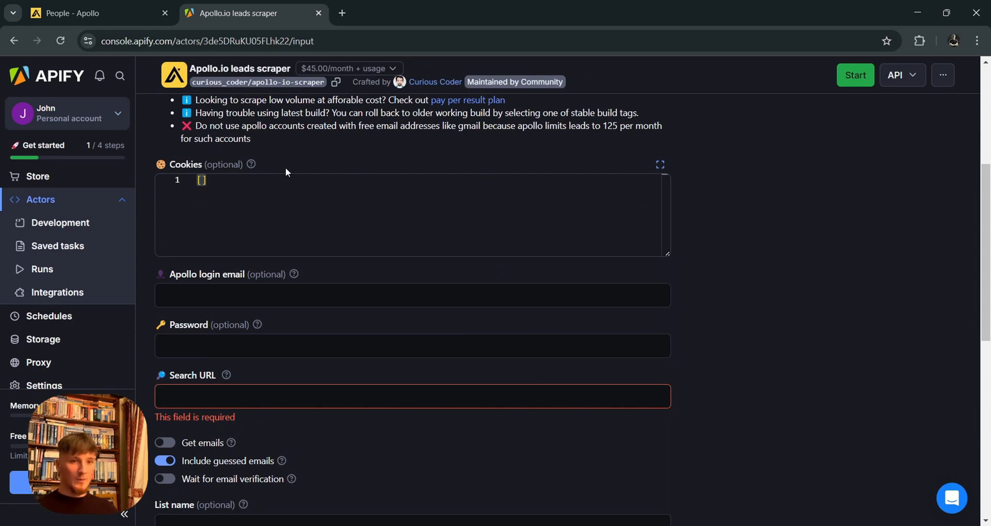
Copy the URL of the filtered people search in Apollo and paste it into the Apify scraper's Search URL field
left_click(98, 13)
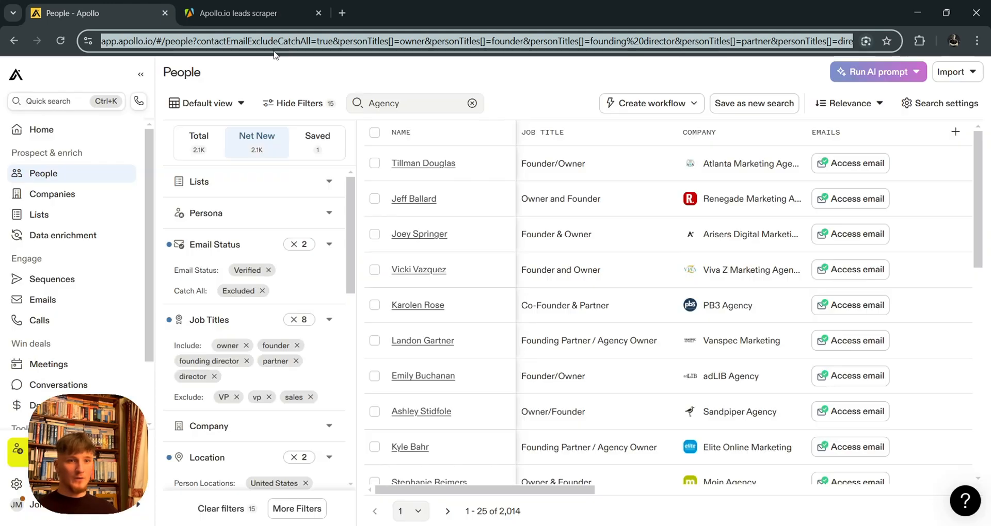
right_click(523, 41)
left_click(593, 163)
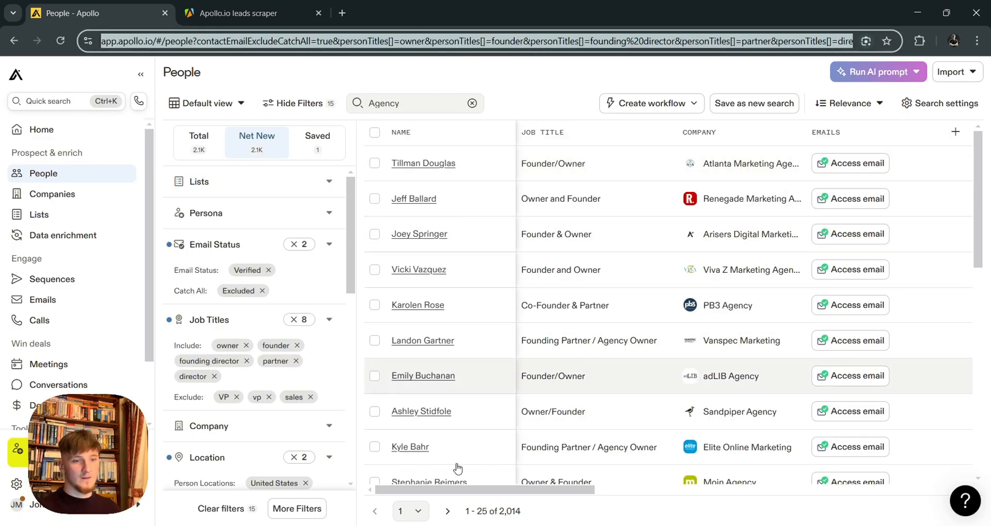
left_click(239, 14)
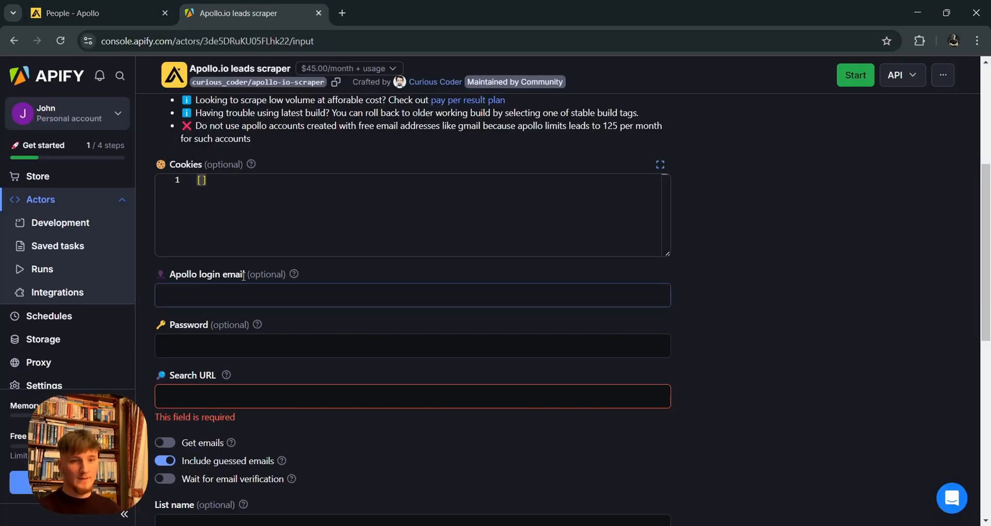
left_click(264, 397)
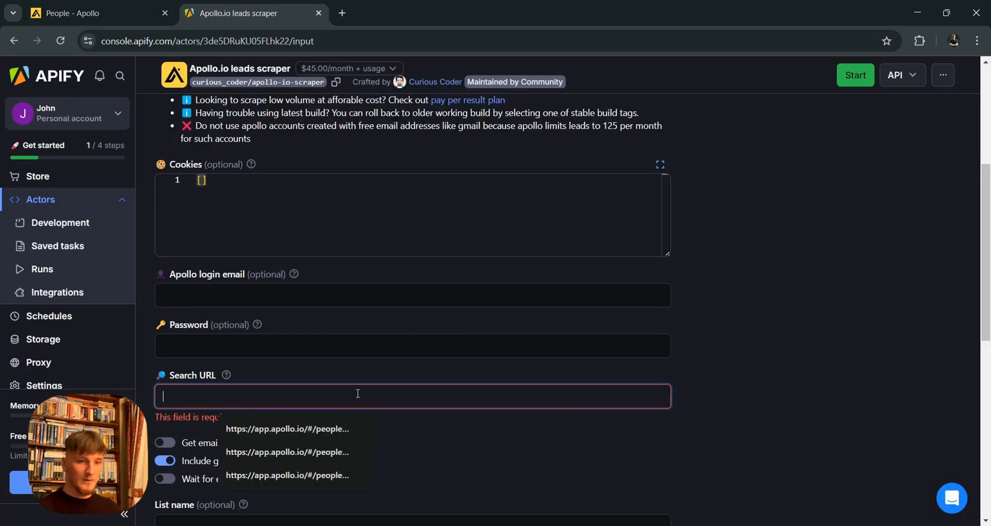
key("ctrl+v")
left_click(547, 438)
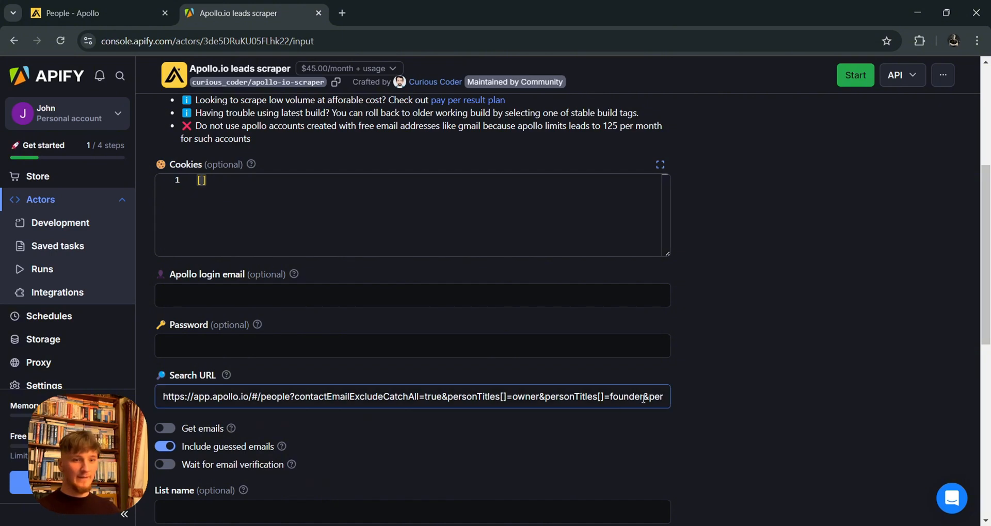
Empty the scraper's Cookies field, and check the installed browser extensions from the Apollo page
left_click_drag(249, 186, 177, 183)
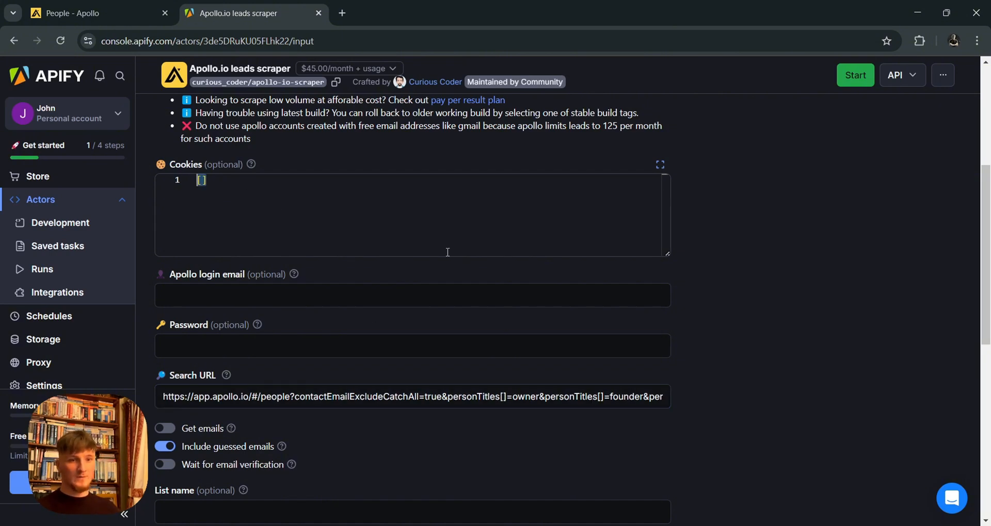
key("BackSpace")
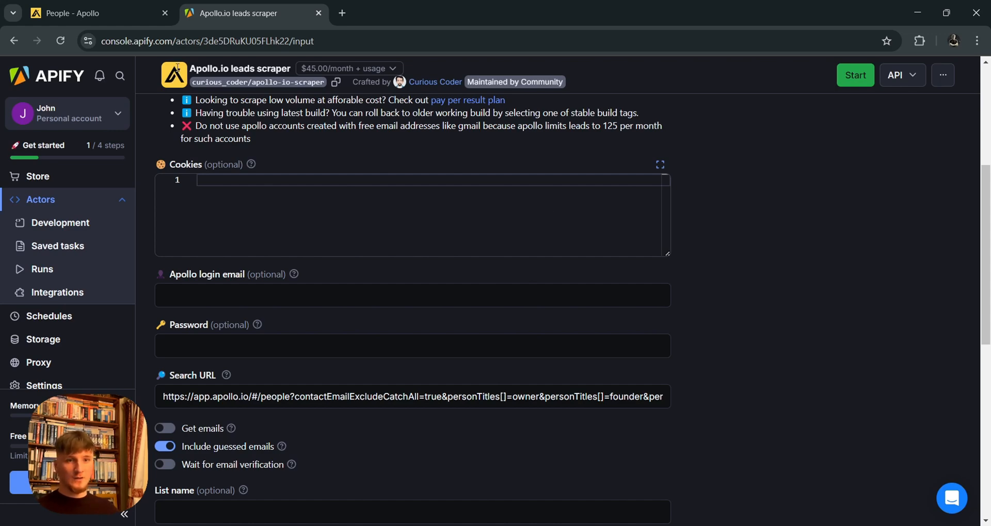
left_click(106, 5)
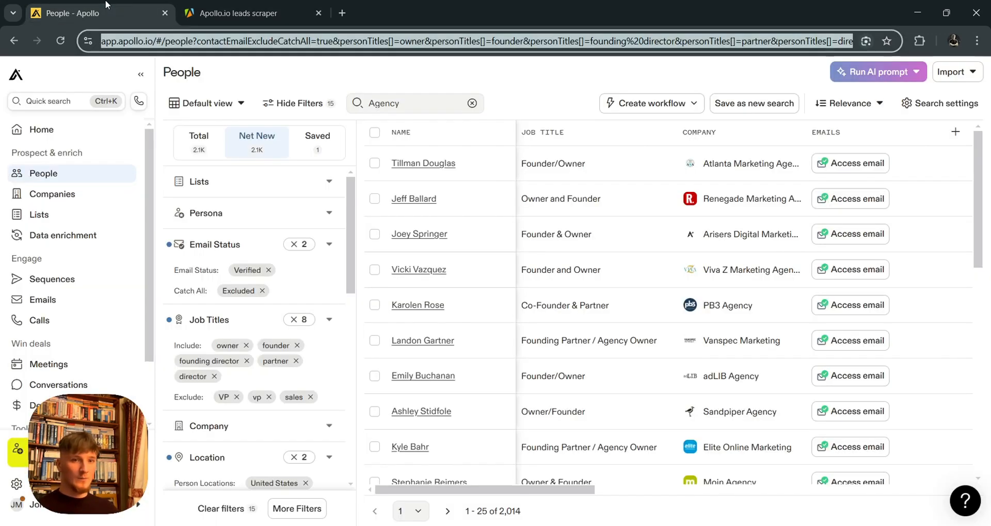
left_click(921, 41)
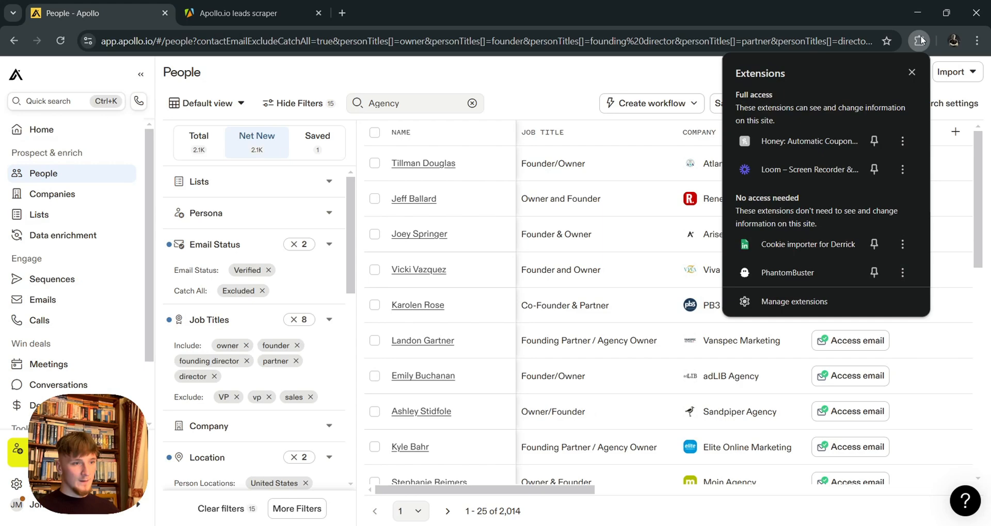
left_click(418, 31)
Search Google for "cookies editor" in a new tab and open the Cookie-Editor page in the Chrome Web Store
left_click(342, 13)
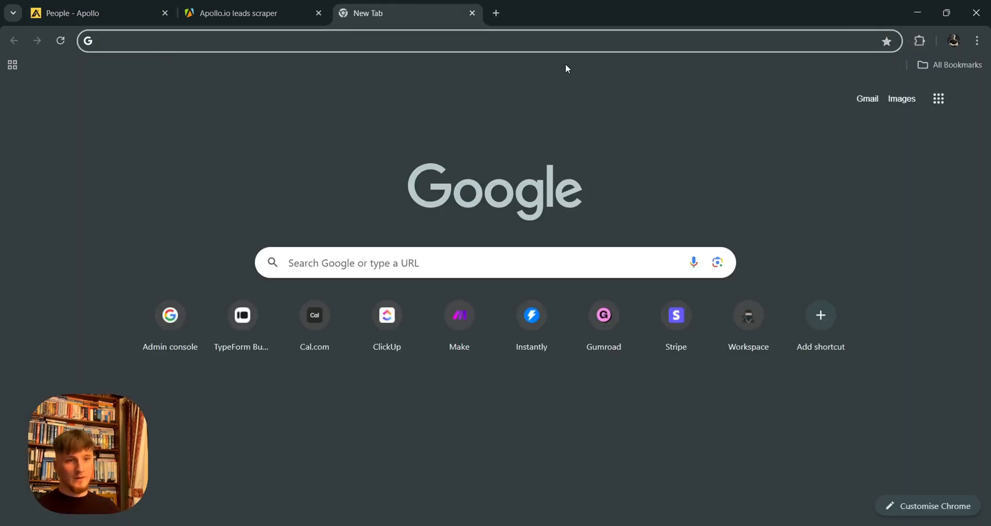
type("cookies ")
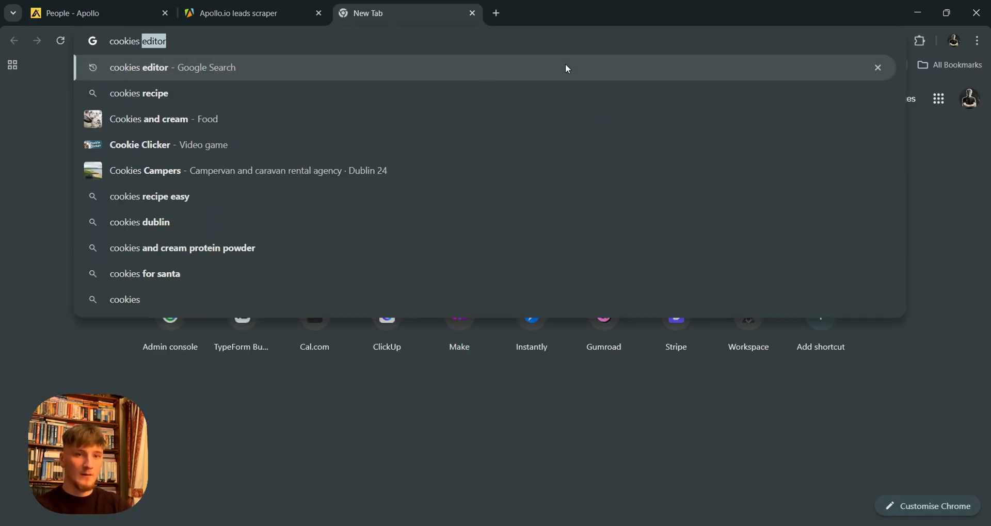
type("editor")
key("Return")
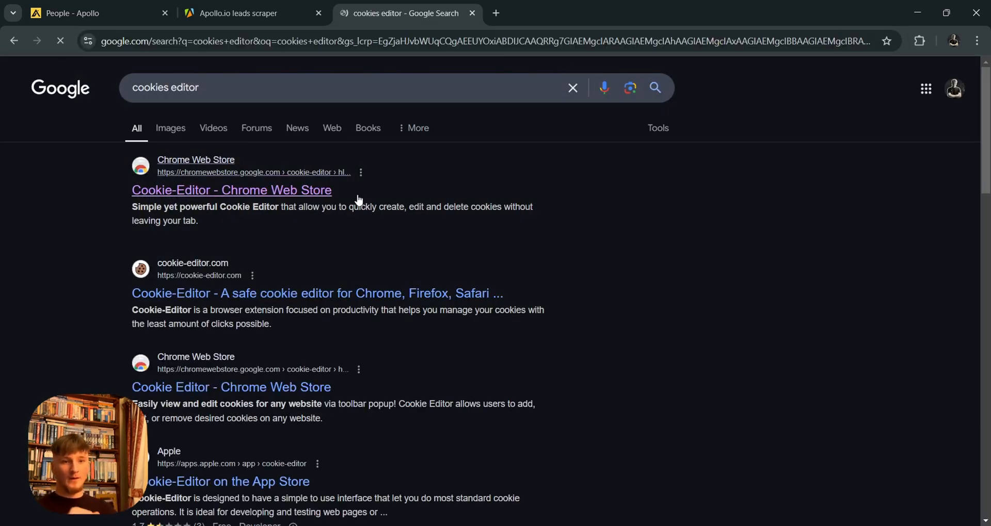
left_click(302, 189)
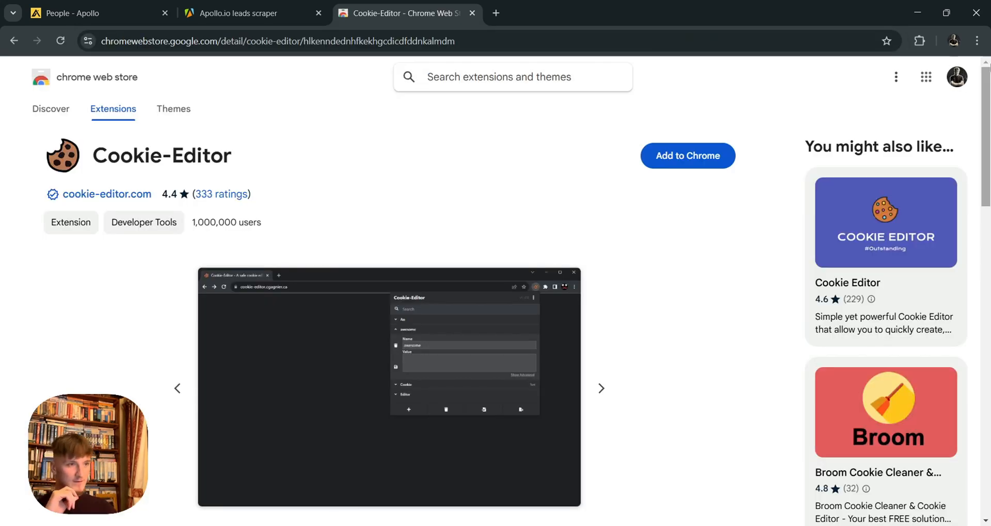
Add the Cookie-Editor extension to Chrome, and close its store page to return to Apollo
left_click(697, 162)
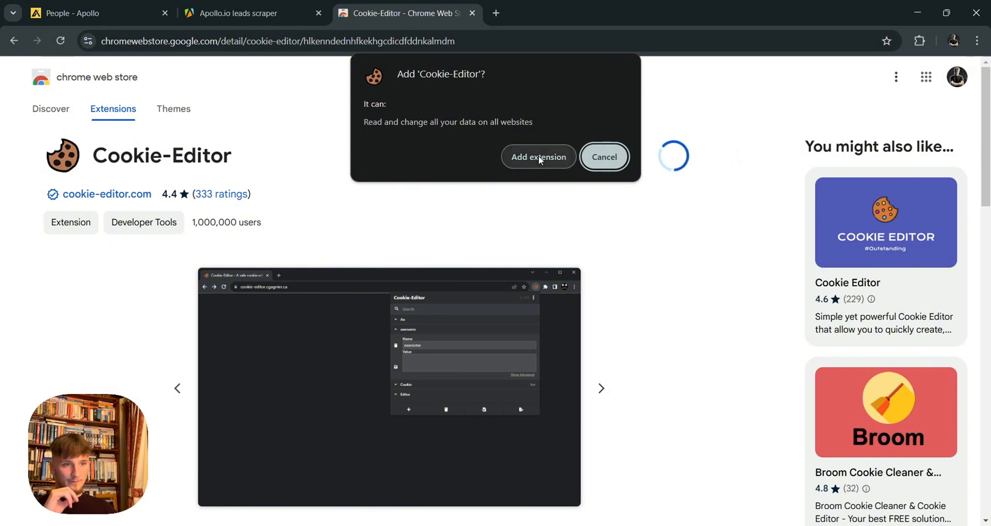
left_click(538, 156)
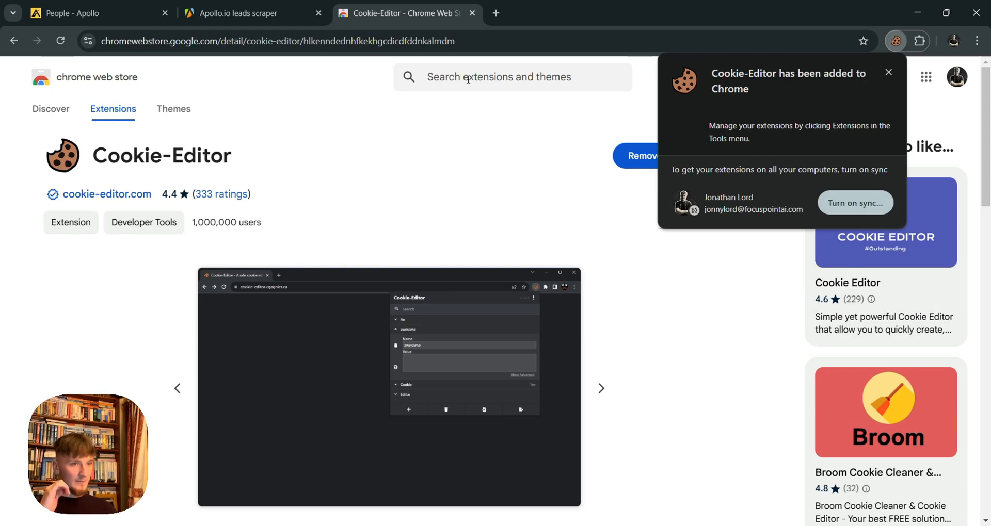
left_click(471, 13)
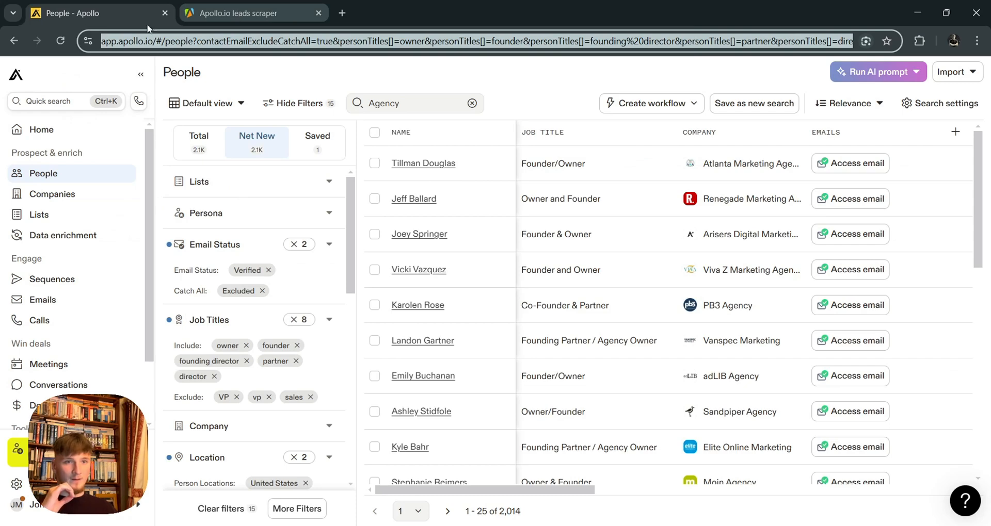
left_click(353, 75)
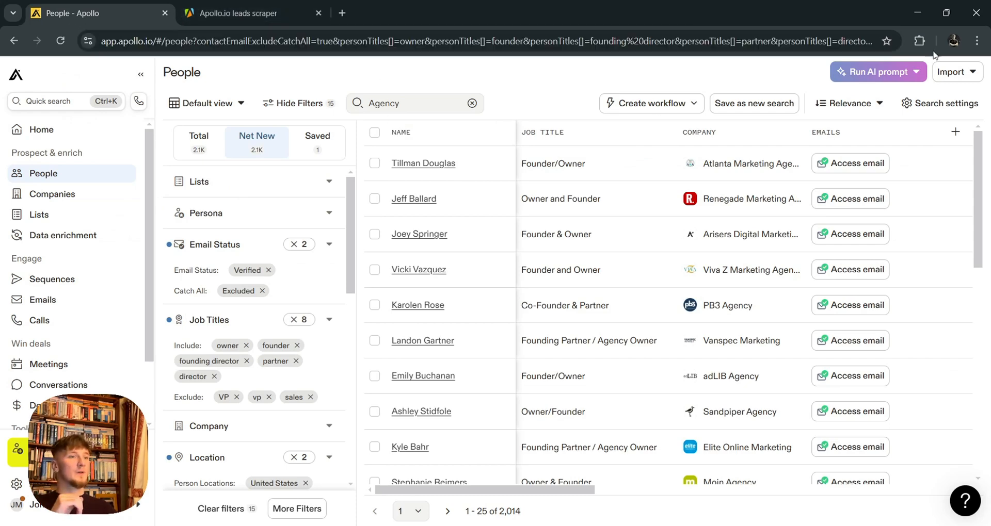
Run Cookie-Editor on the Apollo people page and allow it to read cookies on all sites
left_click(919, 41)
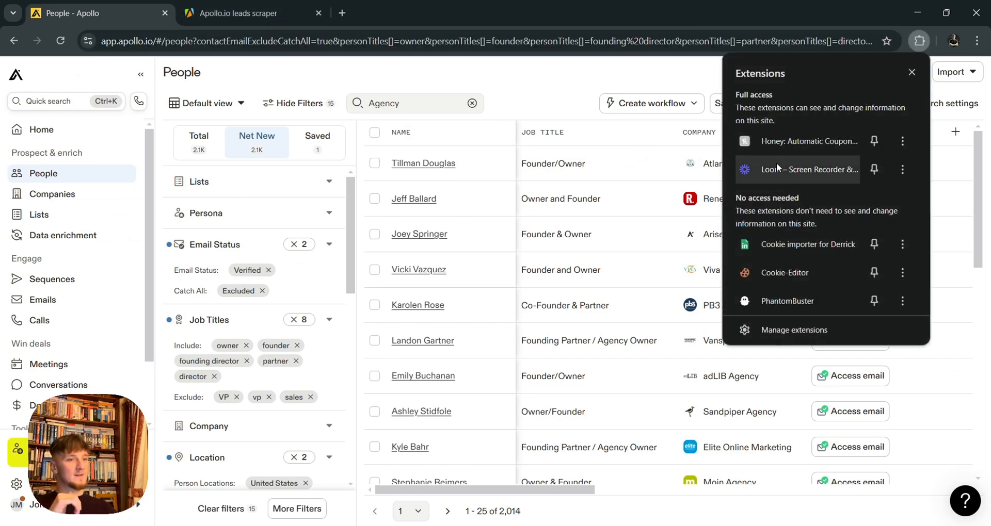
left_click(801, 277)
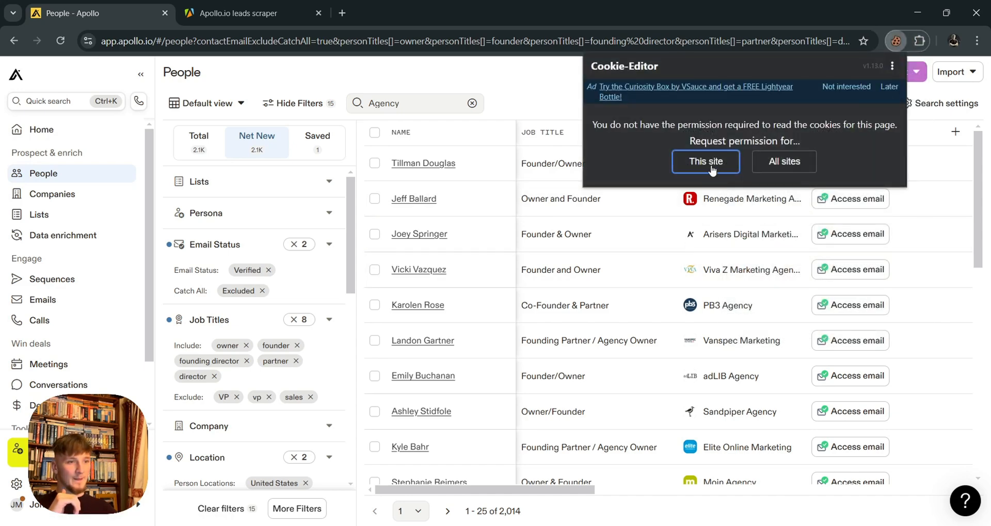
left_click(785, 162)
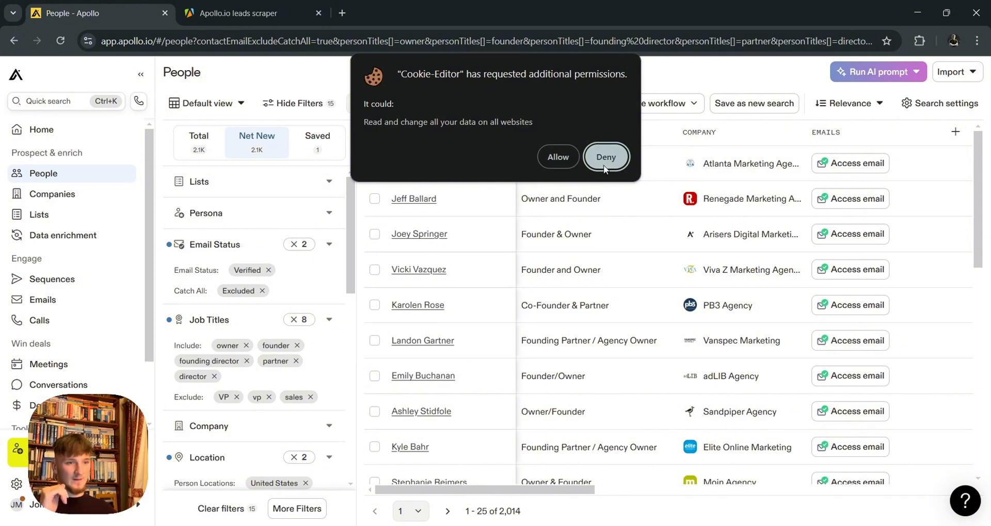
left_click(561, 160)
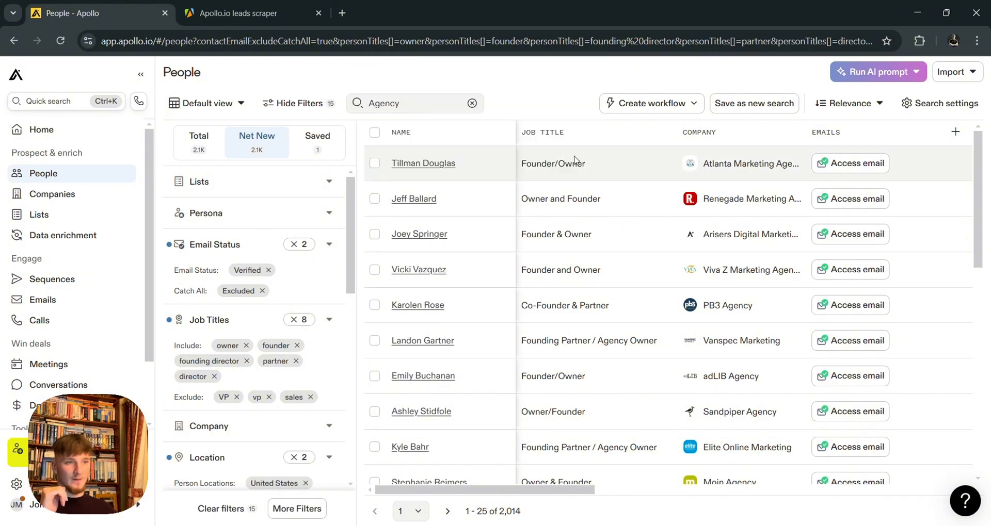
Export the Apollo cookies as JSON with Cookie-Editor and paste the session cookies into the Apify scraper's Cookies field
left_click(919, 40)
left_click(807, 141)
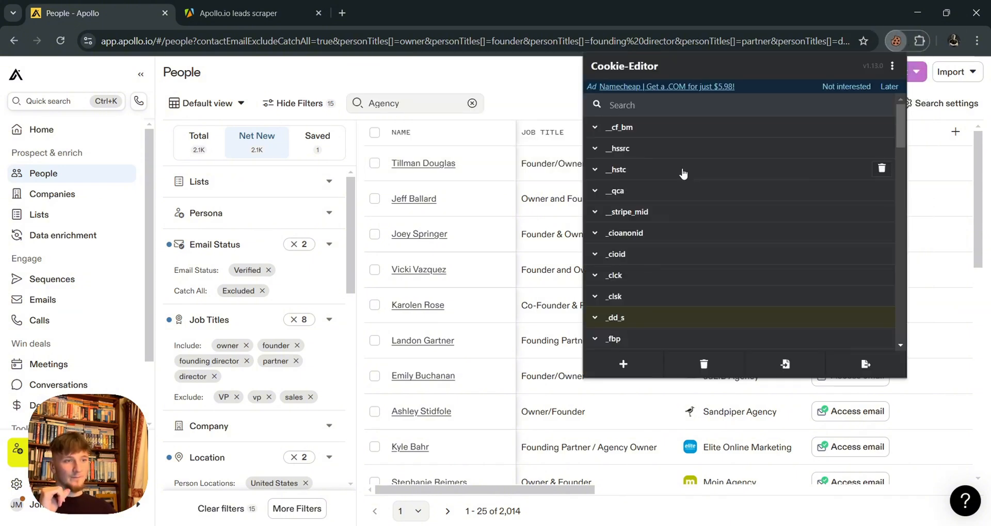
left_click(853, 370)
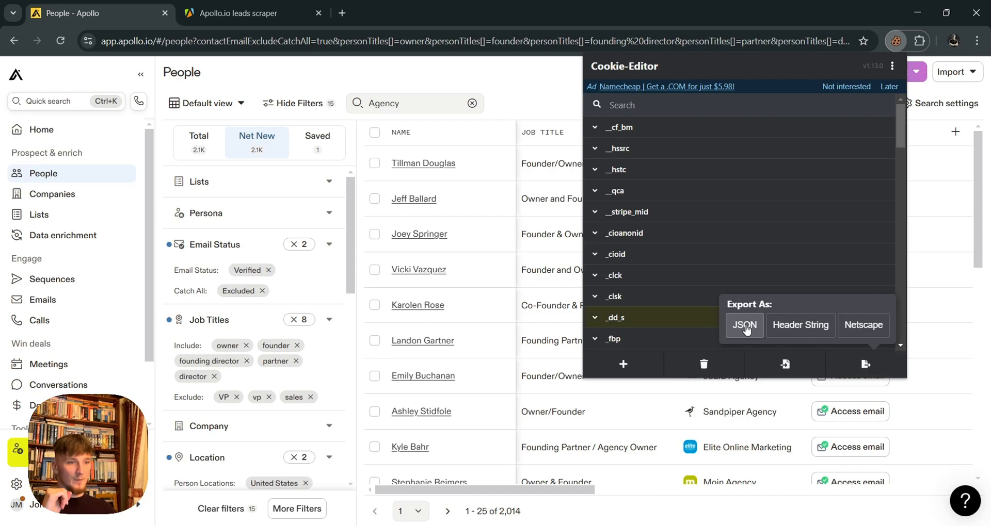
left_click(745, 326)
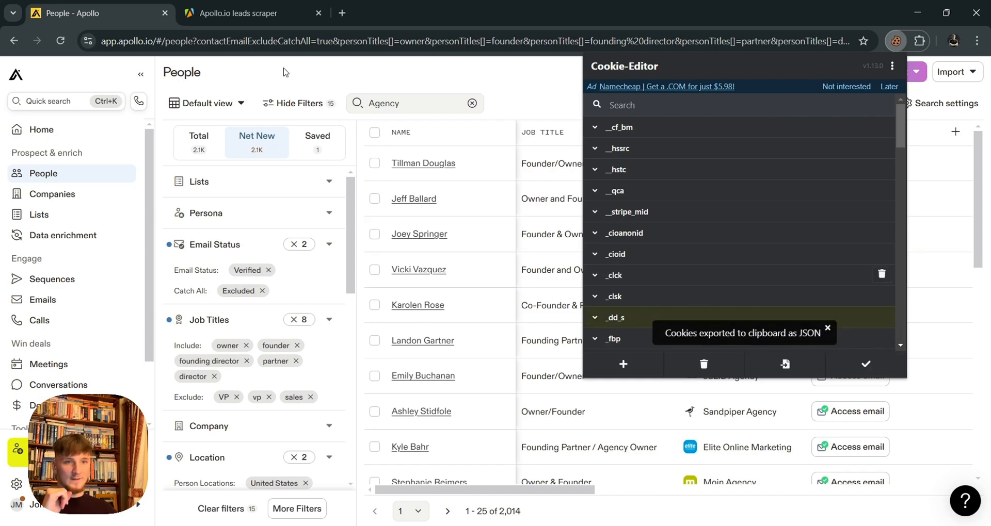
left_click(238, 8)
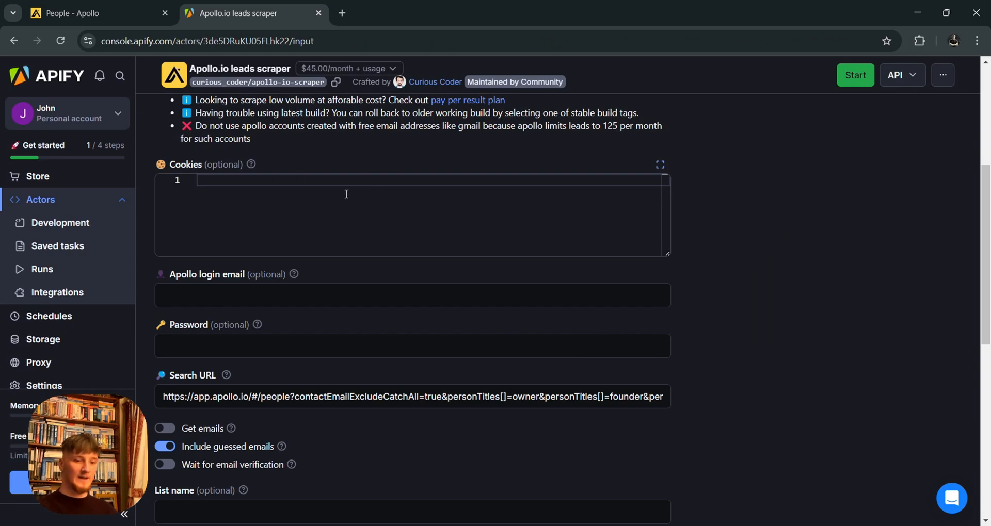
key("ctrl+v")
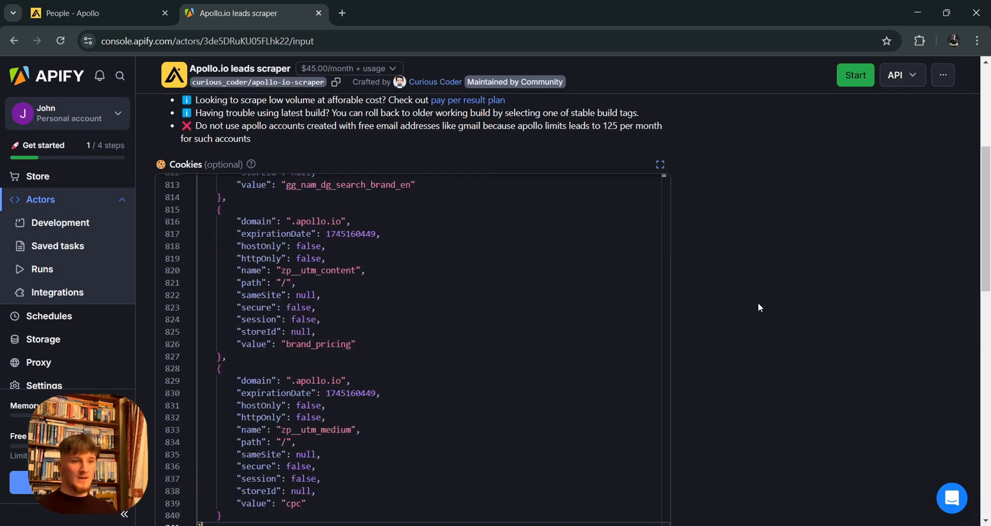
Turn on the Get emails and Wait for email verification options in the scraper's input form
scroll(726, 304, "up", 5)
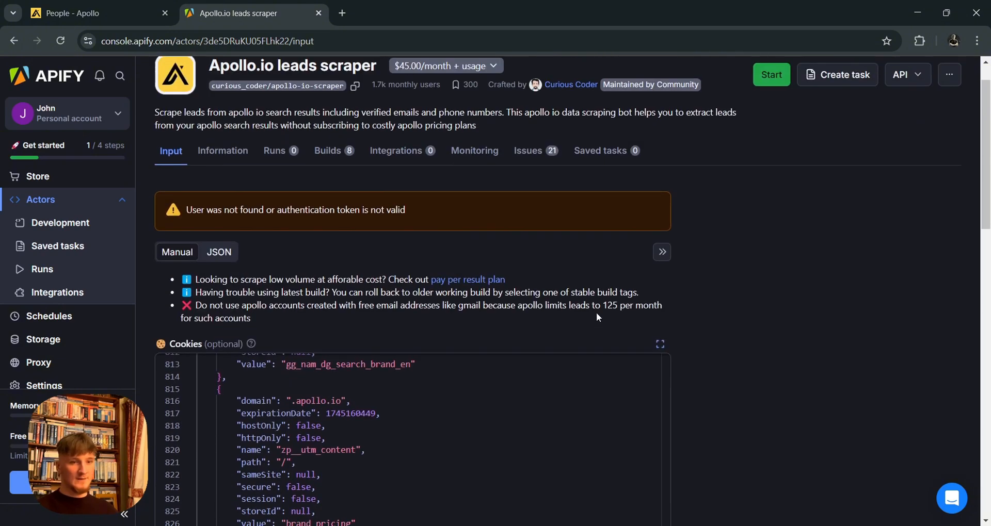
scroll(764, 330, "down", 5)
scroll(780, 353, "down", 1)
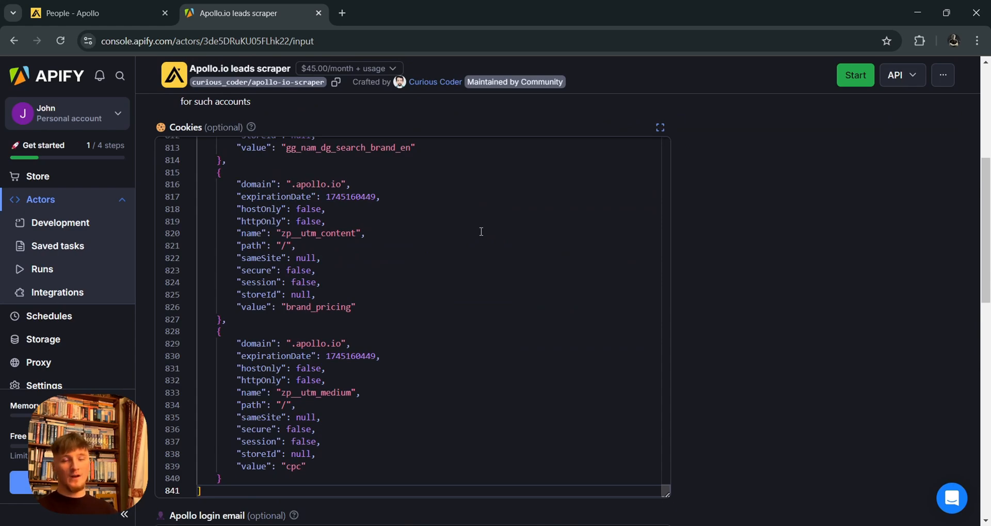
scroll(710, 278, "down", 6)
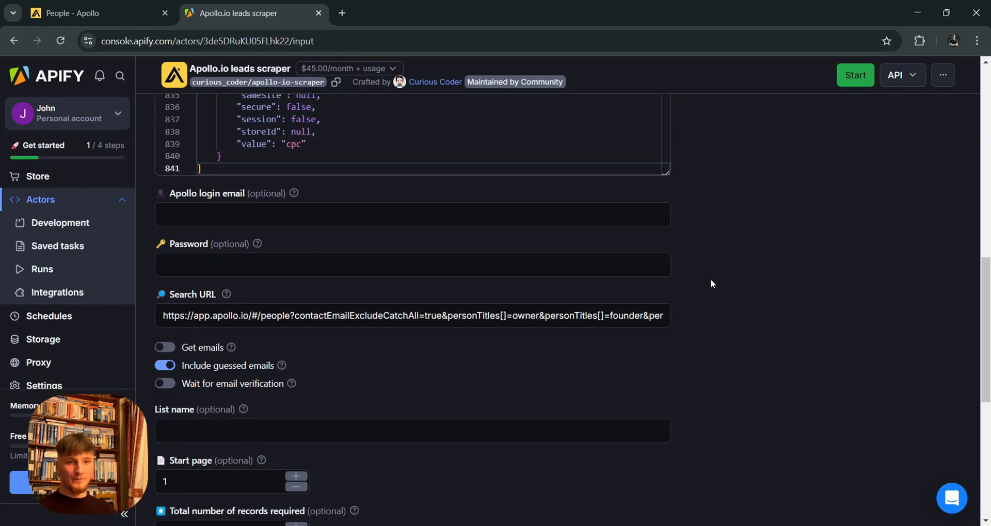
scroll(710, 278, "up", 6)
scroll(744, 247, "down", 10)
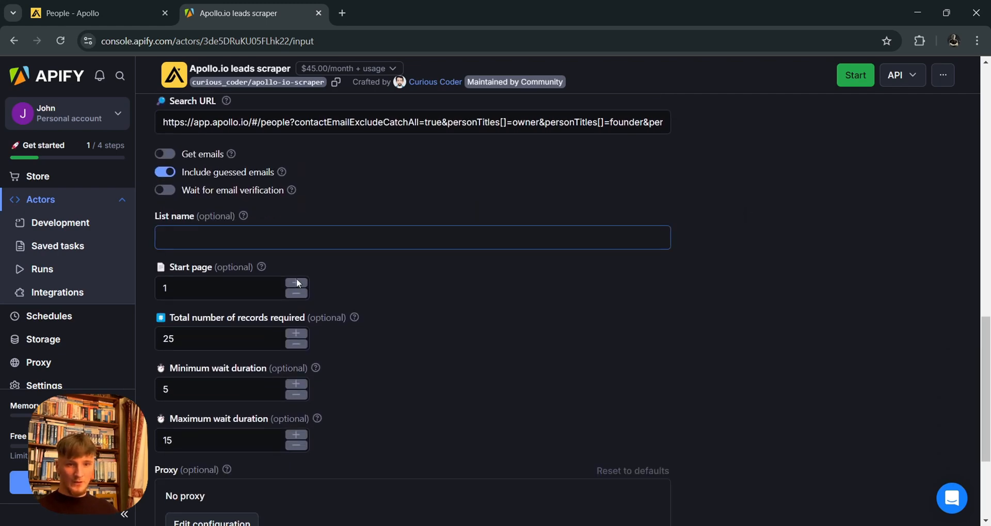
scroll(369, 274, "down", 1)
scroll(378, 285, "up", 1)
left_click(287, 238)
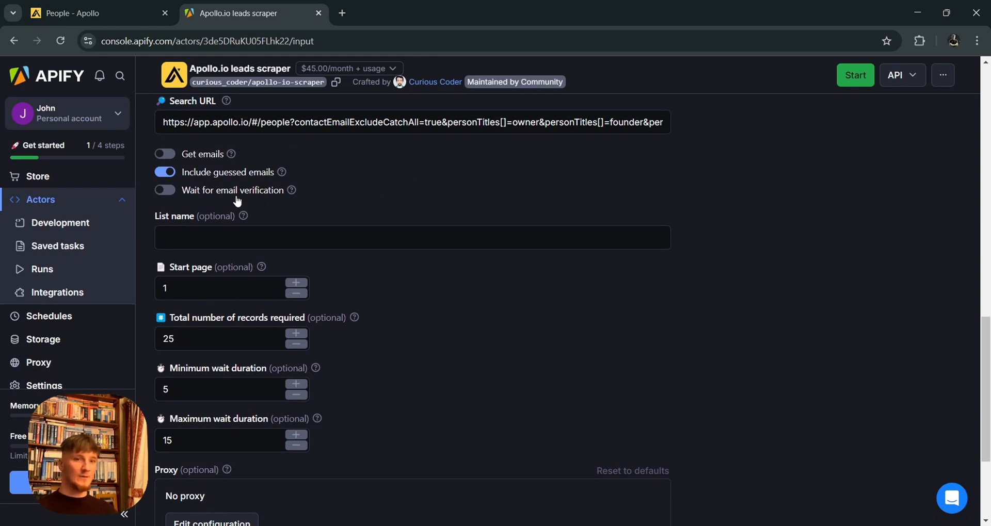
left_click(161, 158)
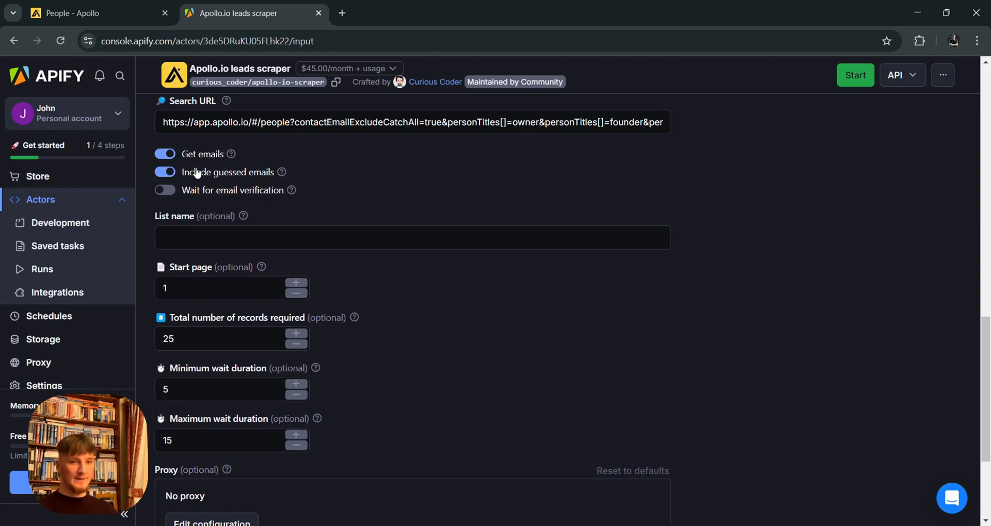
left_click(163, 191)
Clear the Total number of records required value in the scraper's input form so that it is left blank
scroll(470, 271, "down", 3)
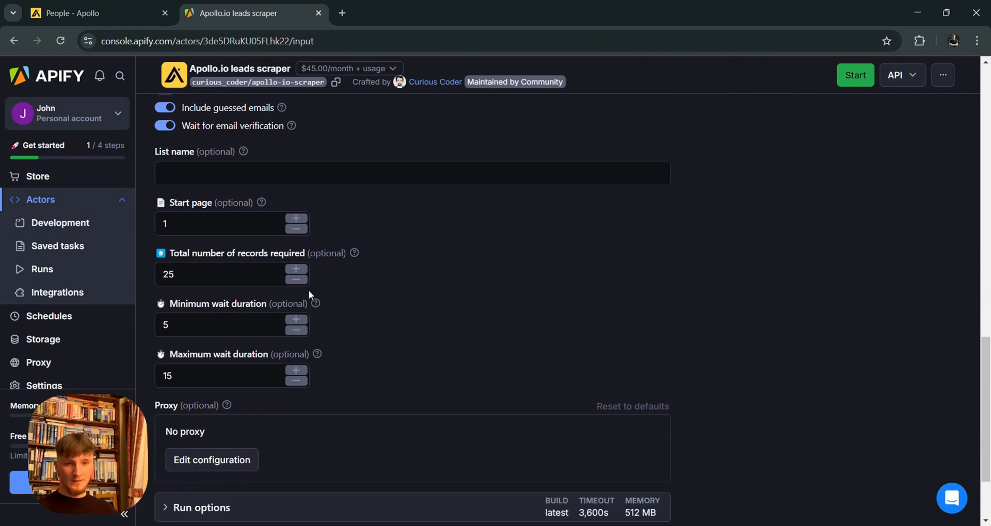
double_click(204, 281)
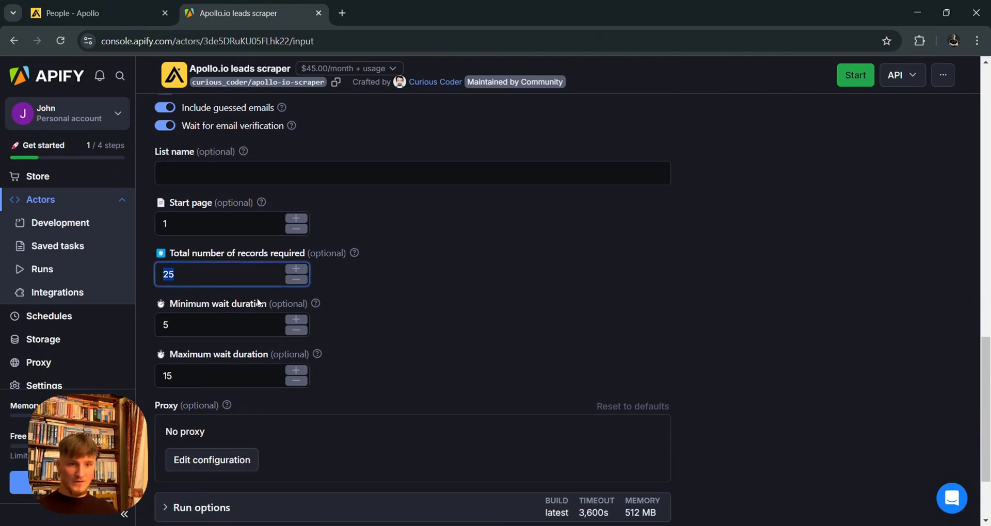
key("BackSpace")
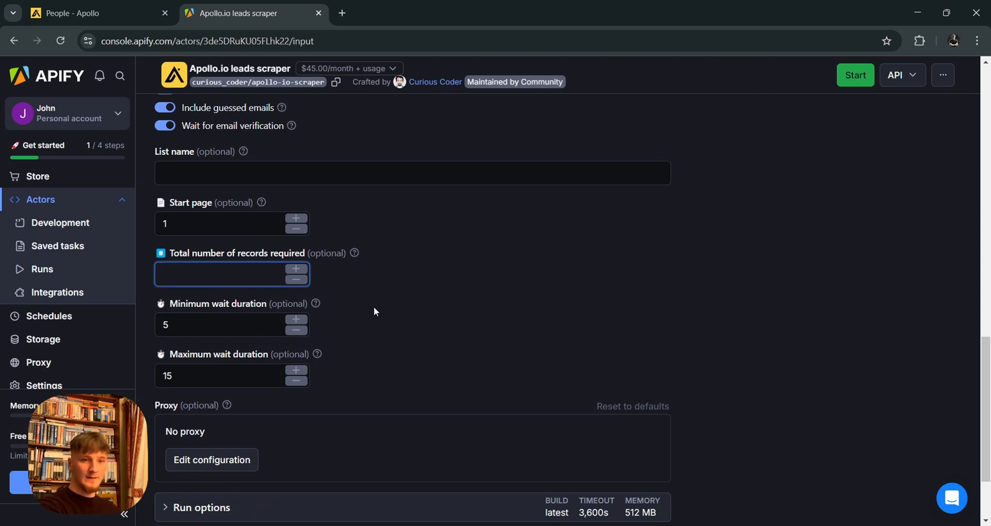
left_click(369, 303)
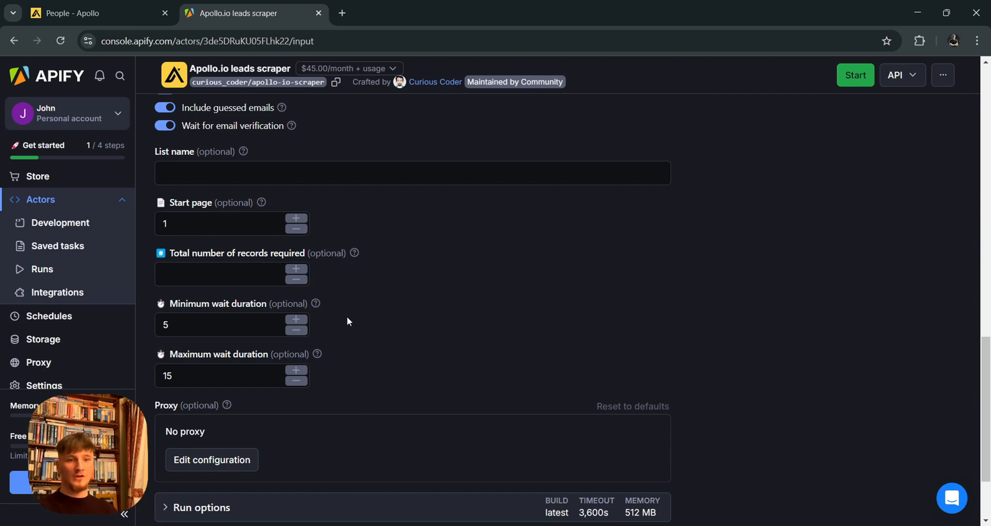
Set the scraper's Minimum wait duration to 17
scroll(512, 314, "down", 3)
left_click_drag(242, 215, 161, 211)
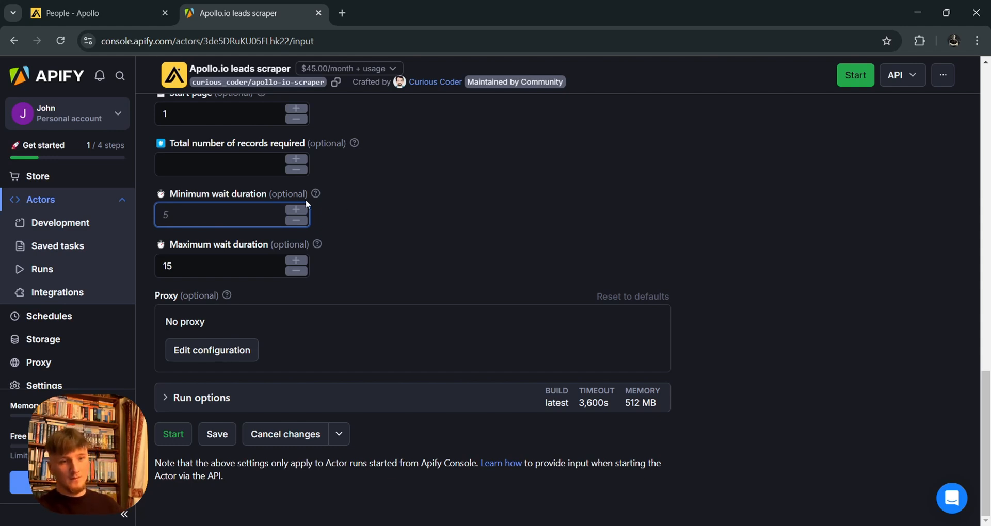
left_click(298, 213)
left_click(298, 213)
left_click(298, 213)
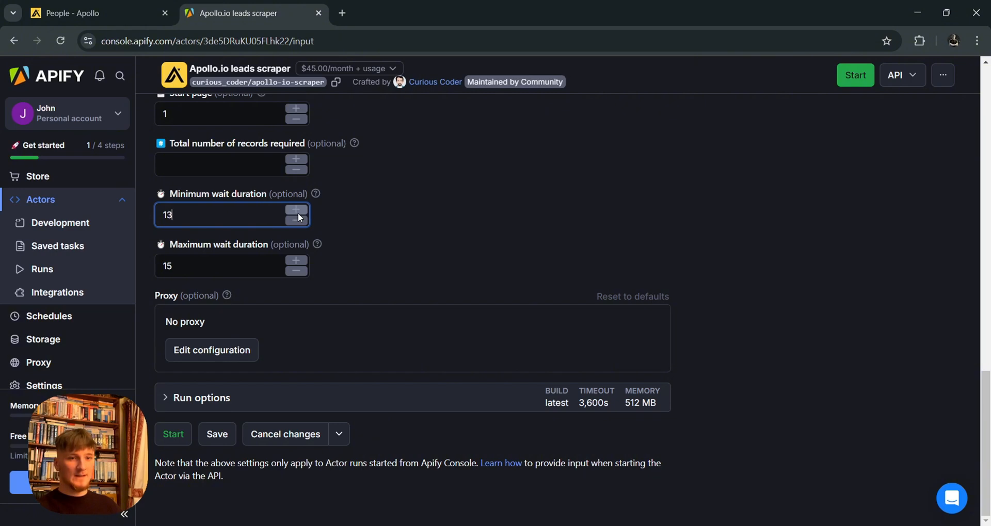
left_click(298, 213)
left_click(298, 213)
left_click(297, 213)
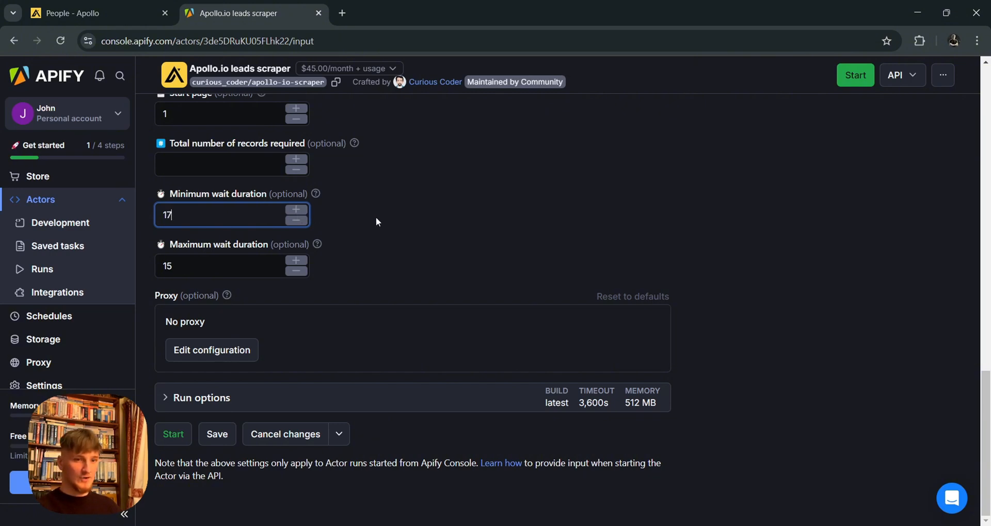
Set the scraper's Maximum wait duration to 39 and raise the Minimum wait duration to 18
left_click(297, 265)
left_click(297, 262)
double_click(297, 262)
double_click(297, 263)
left_click(297, 262)
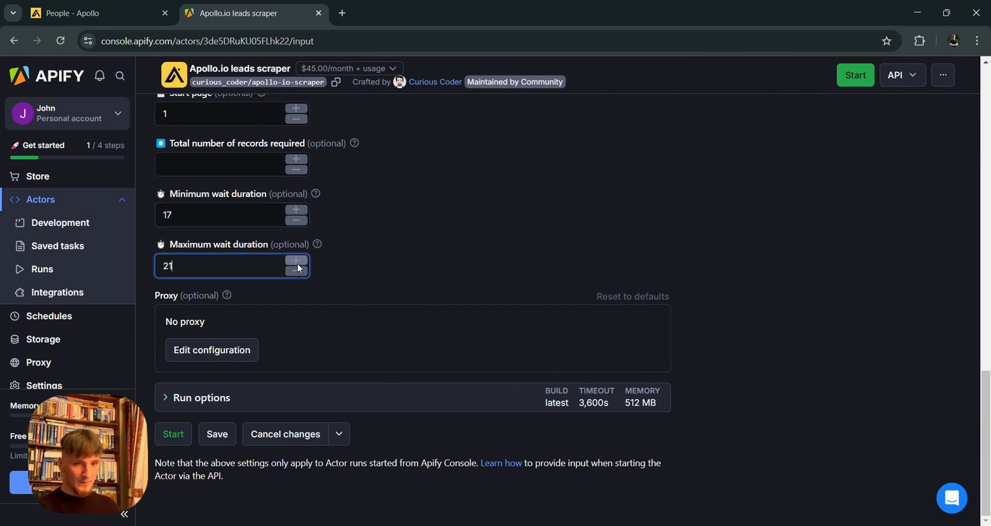
double_click(297, 262)
left_click(297, 262)
double_click(297, 262)
double_click(297, 263)
double_click(297, 263)
double_click(298, 262)
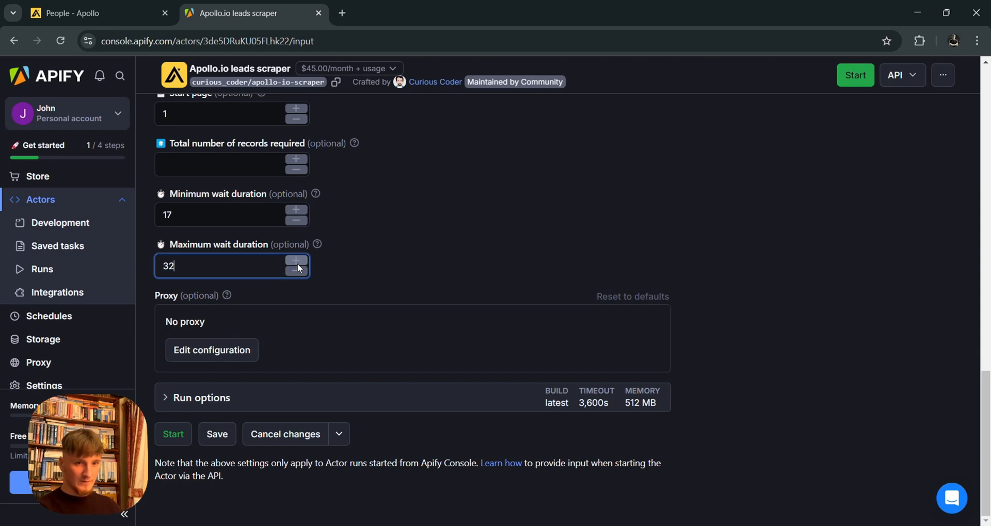
double_click(297, 263)
double_click(298, 262)
left_click(297, 263)
left_click(297, 262)
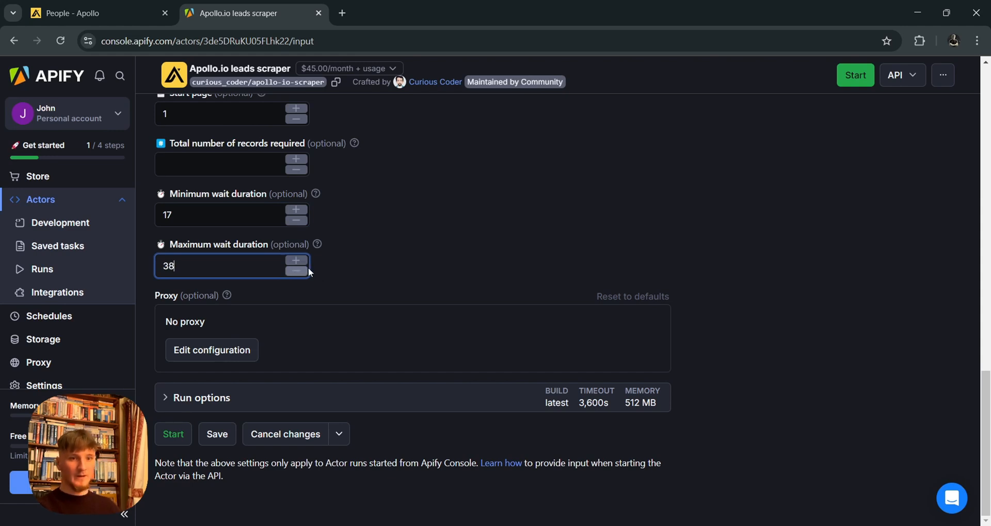
left_click(398, 268)
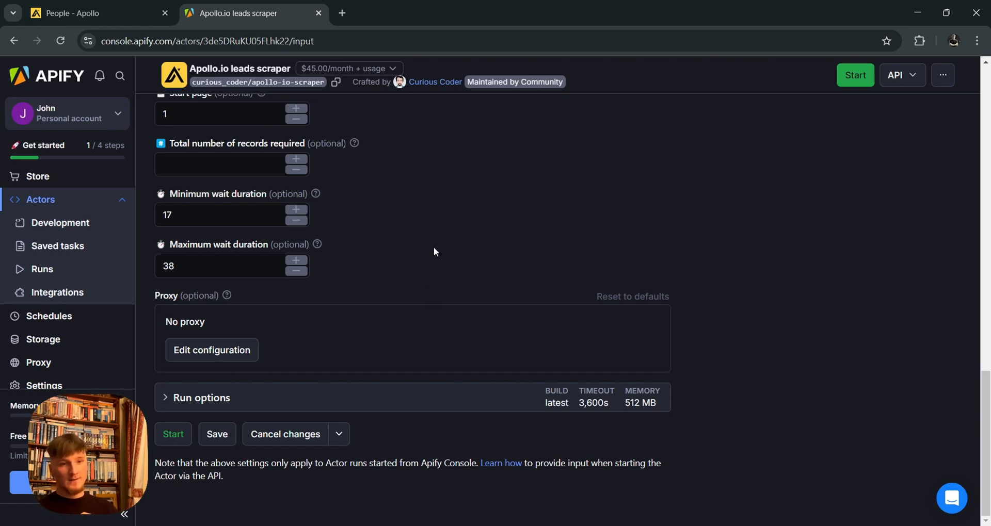
left_click(296, 209)
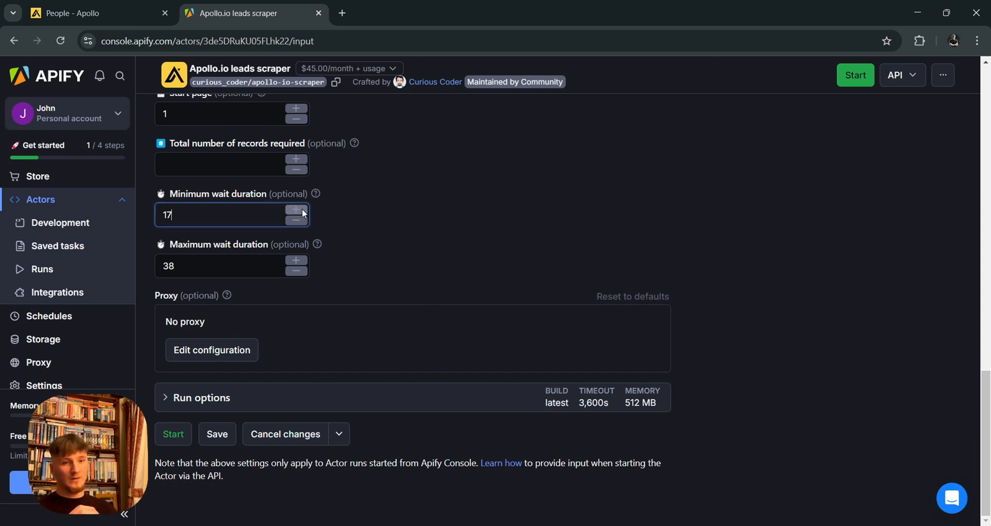
left_click(296, 261)
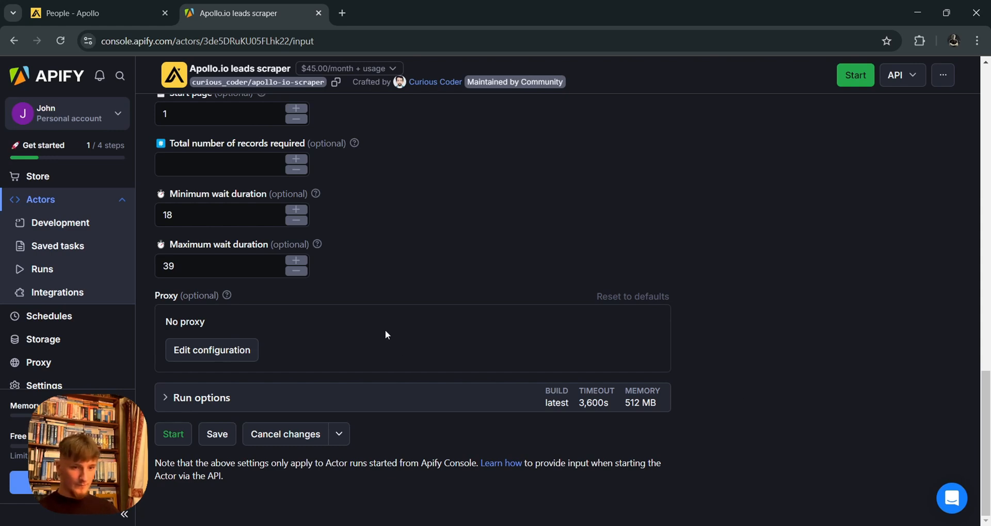
Expand the scraper's Run options and turn on No timeout
left_click(174, 400)
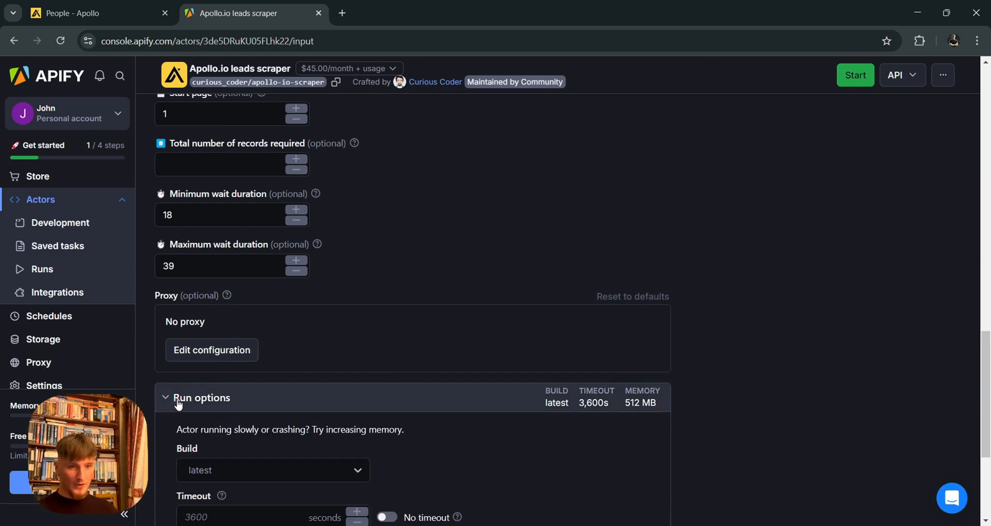
scroll(596, 422, "down", 4)
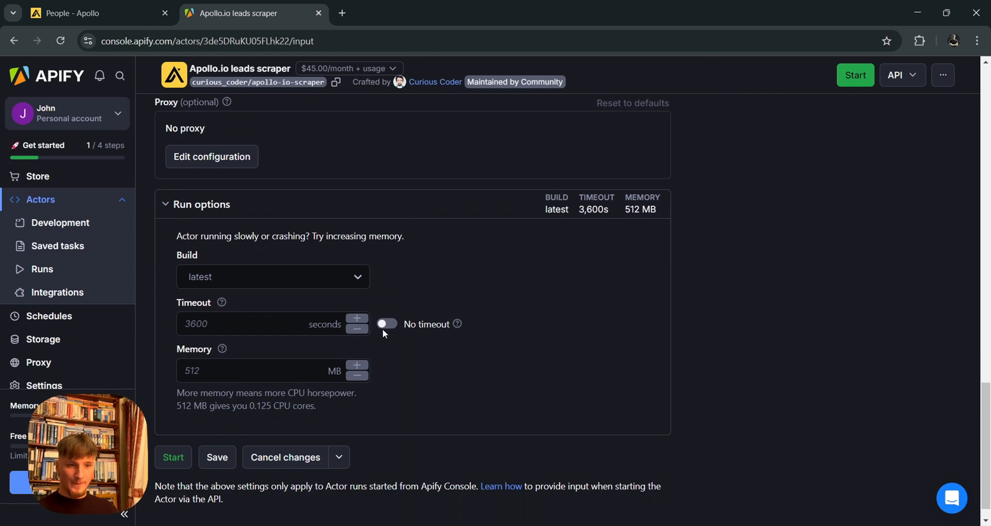
left_click(386, 325)
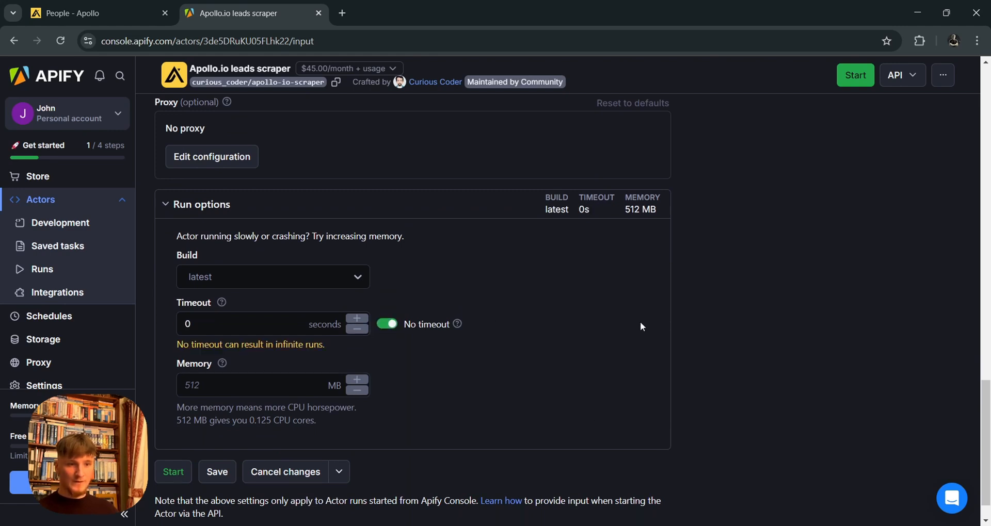
double_click(541, 356)
scroll(541, 357, "down", 1)
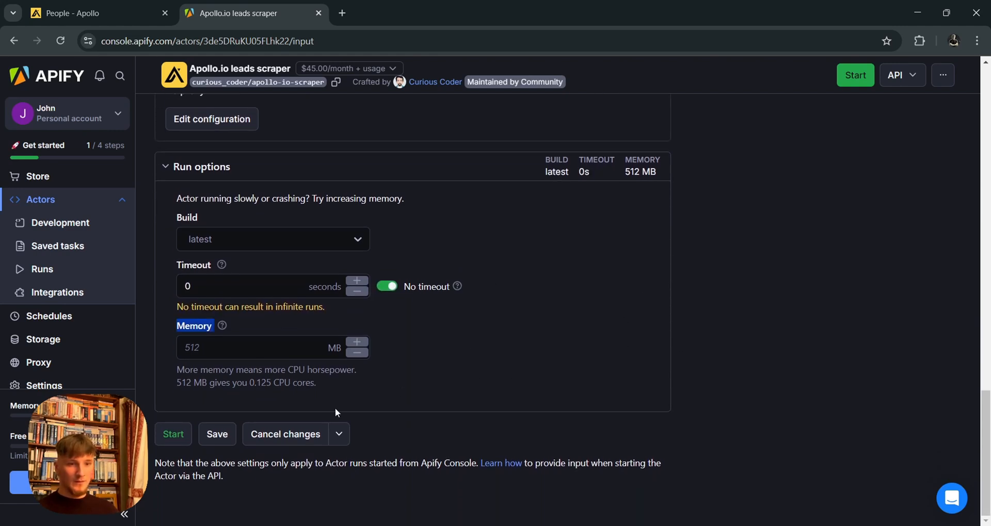
Try to save the scraper's input settings, and check the beginning of the input form for warnings
left_click(217, 435)
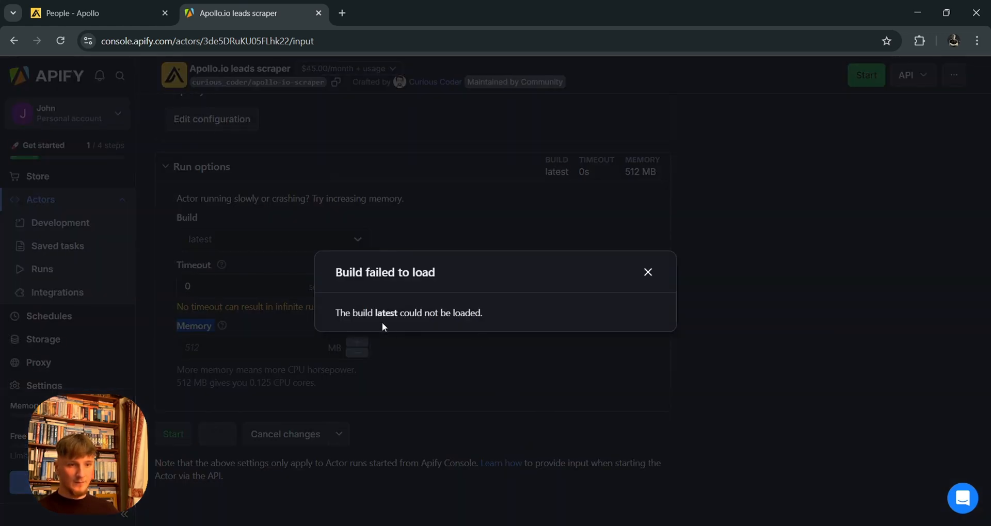
left_click(439, 368)
scroll(484, 413, "up", 10)
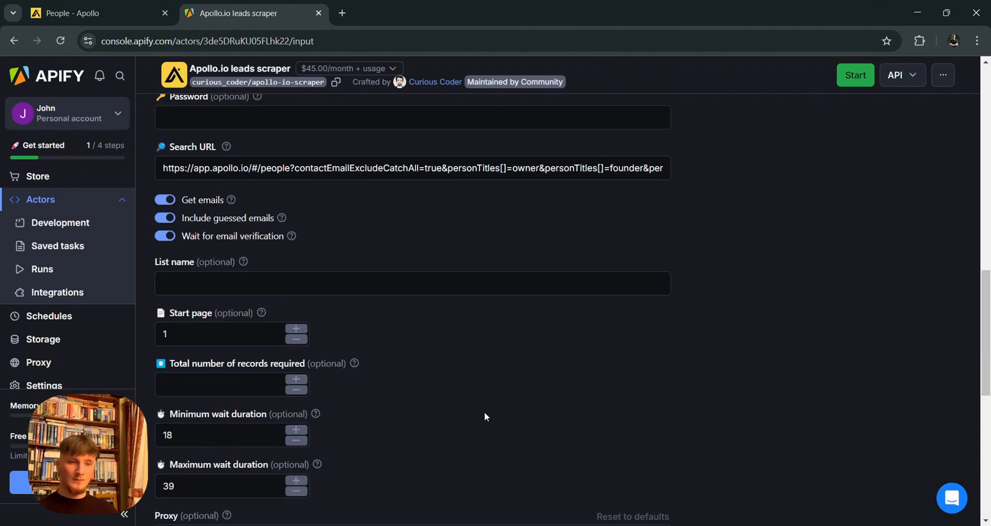
scroll(485, 422, "up", 5)
scroll(470, 434, "up", 5)
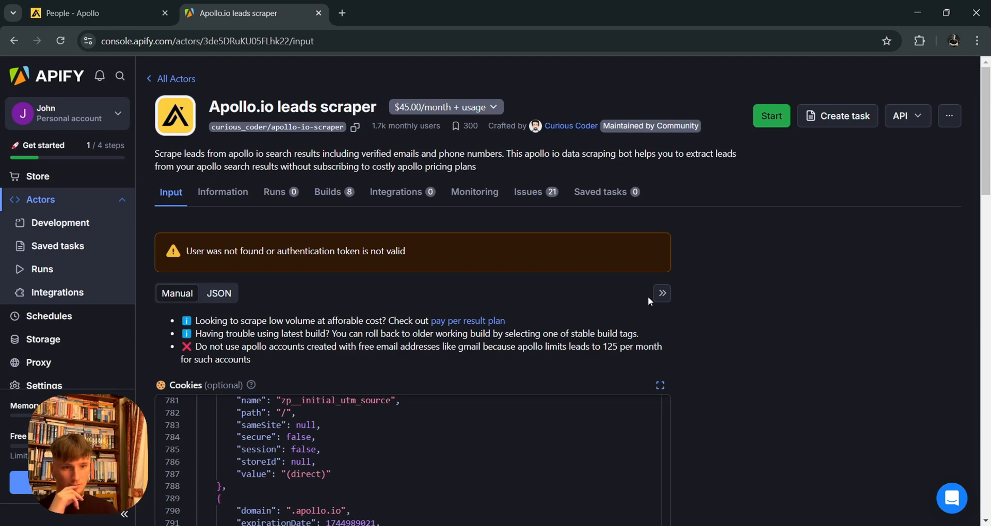
Retry saving the scraper's input settings from the end of the form, and dismiss the error dialog
scroll(730, 287, "down", 8)
scroll(730, 288, "down", 10)
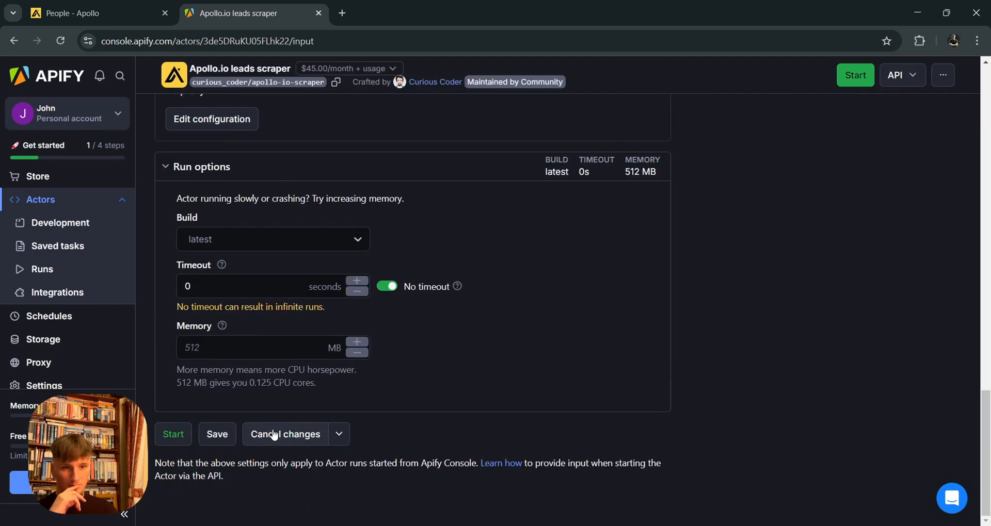
left_click(217, 434)
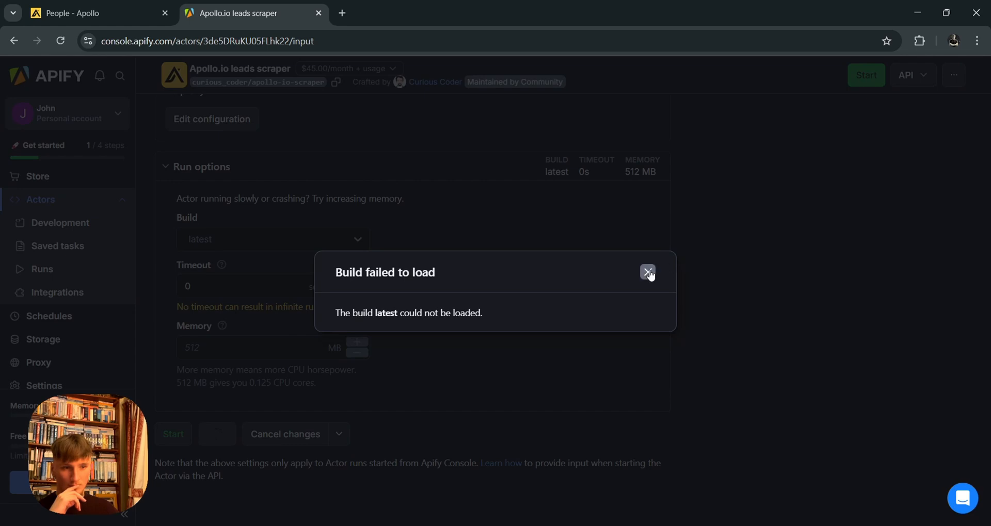
left_click(648, 272)
Try to start the scraper and rent the Apollo.io leads scraper Actor with its free trial
left_click(173, 435)
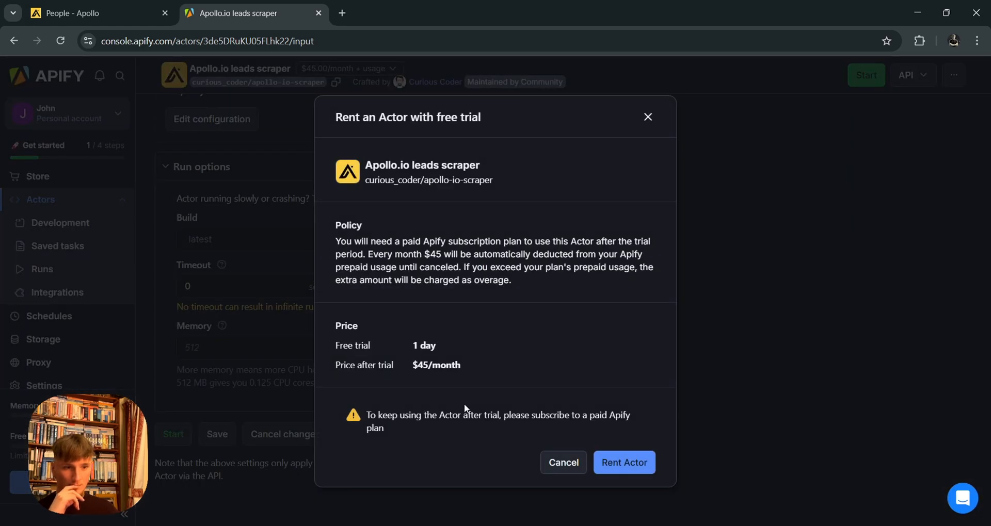
left_click(624, 462)
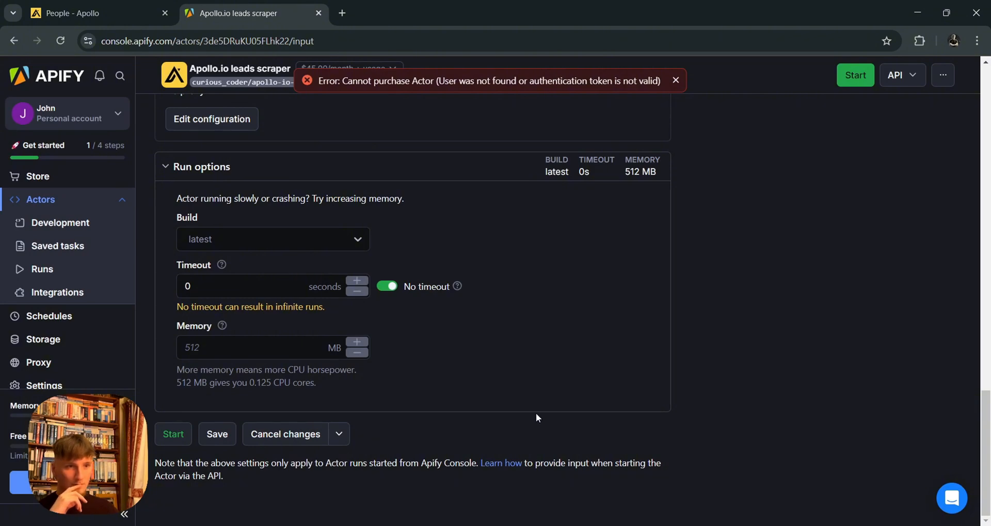
scroll(537, 413, "up", 10)
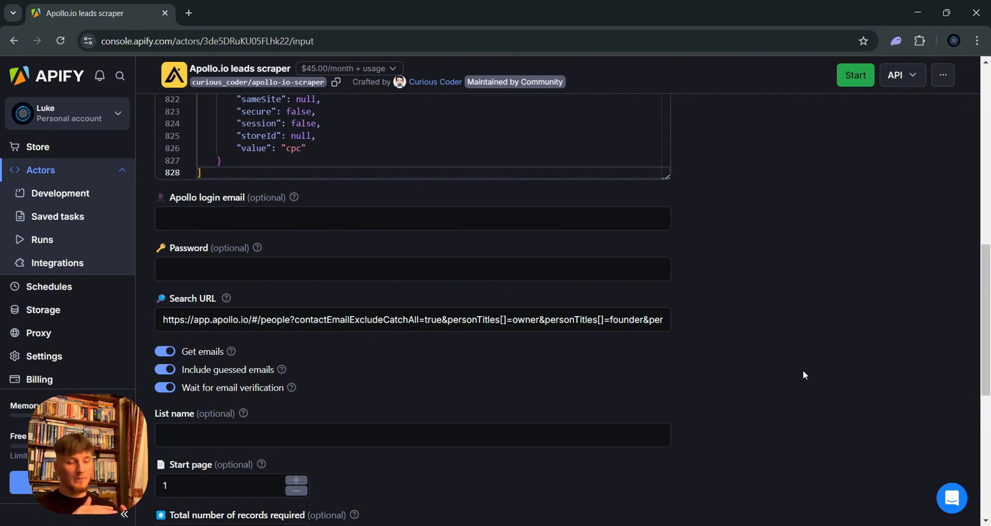
Start the configured scraper in the other Apify account and rent the Actor with its 1-day free trial
scroll(676, 336, "down", 6)
scroll(692, 334, "down", 1)
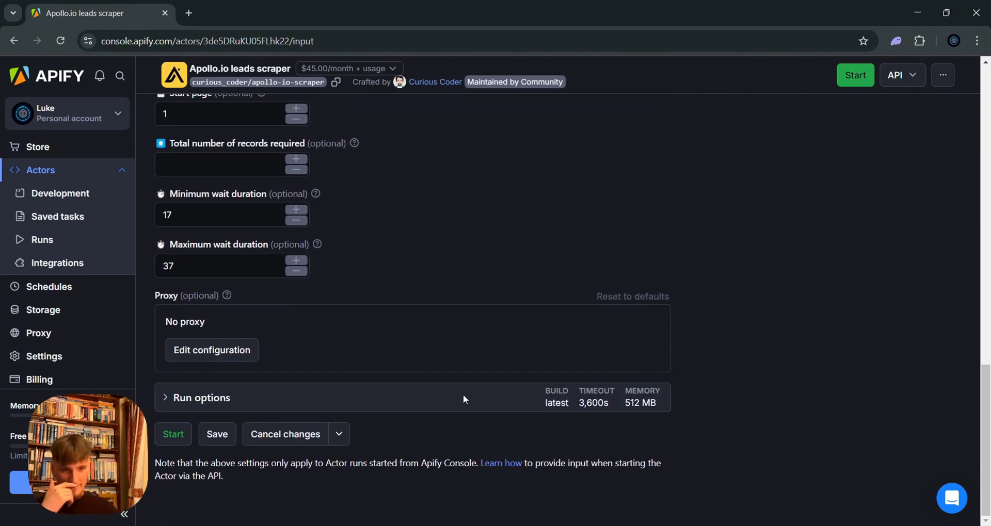
left_click(174, 434)
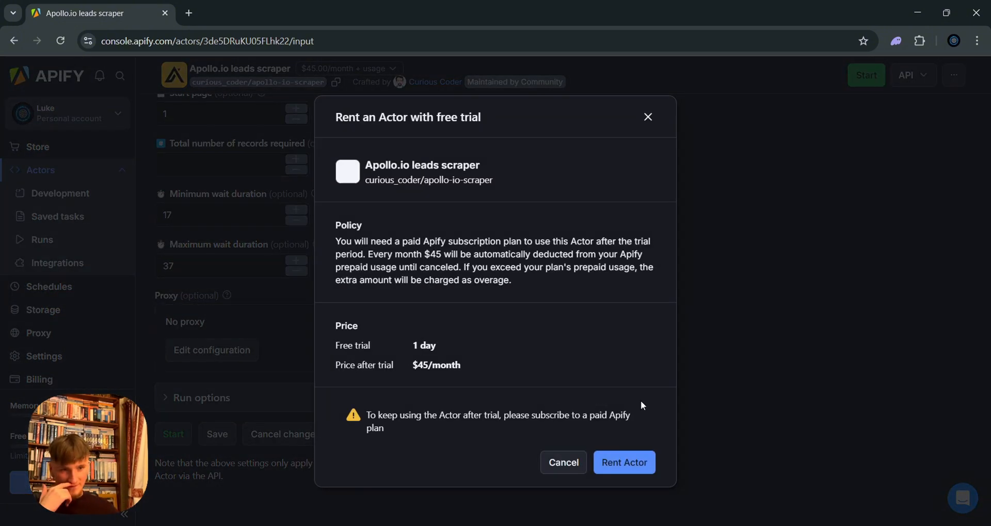
left_click(623, 462)
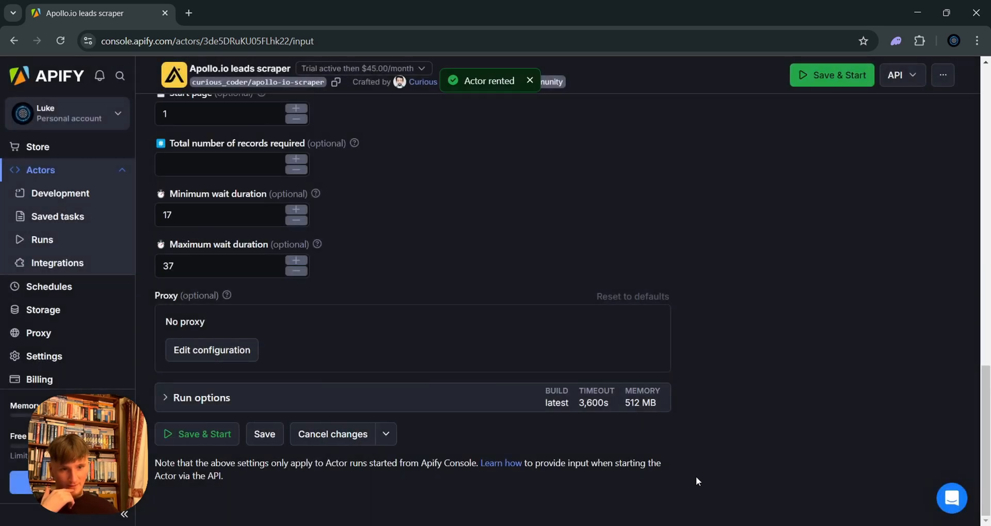
Review the scraper's input form, covering the Cookies, Search URL, email options, record limit, wait durations and Run options
scroll(678, 382, "up", 15)
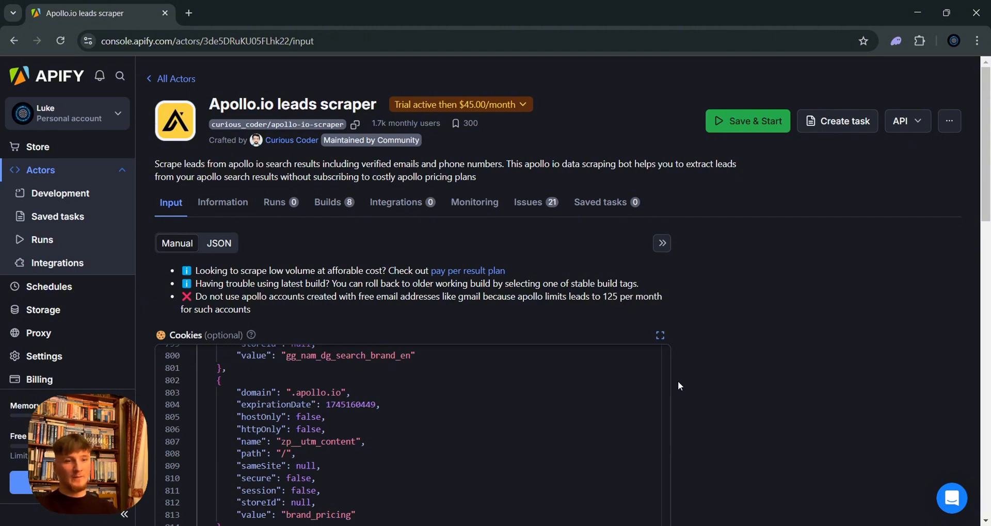
scroll(744, 335, "down", 4)
scroll(744, 335, "down", 2)
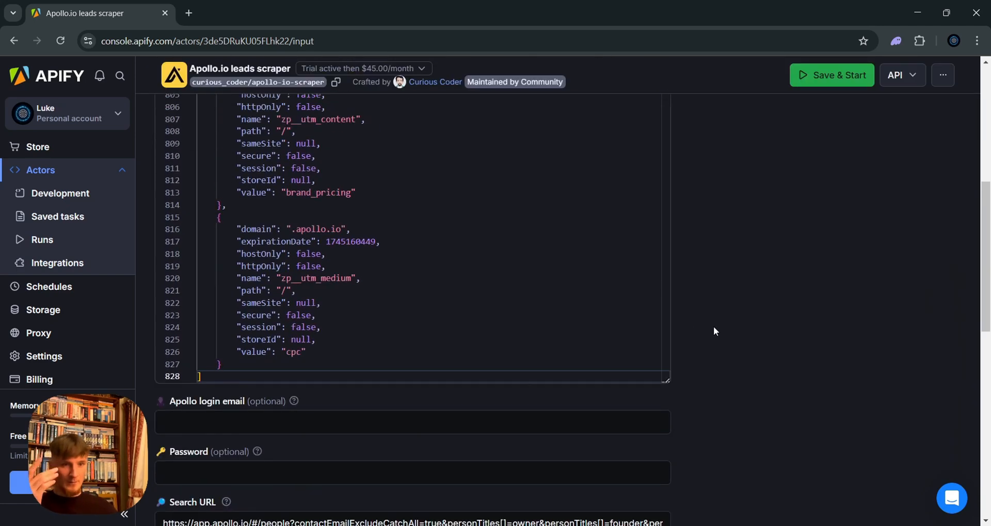
scroll(428, 292, "up", 4)
scroll(711, 302, "up", 3)
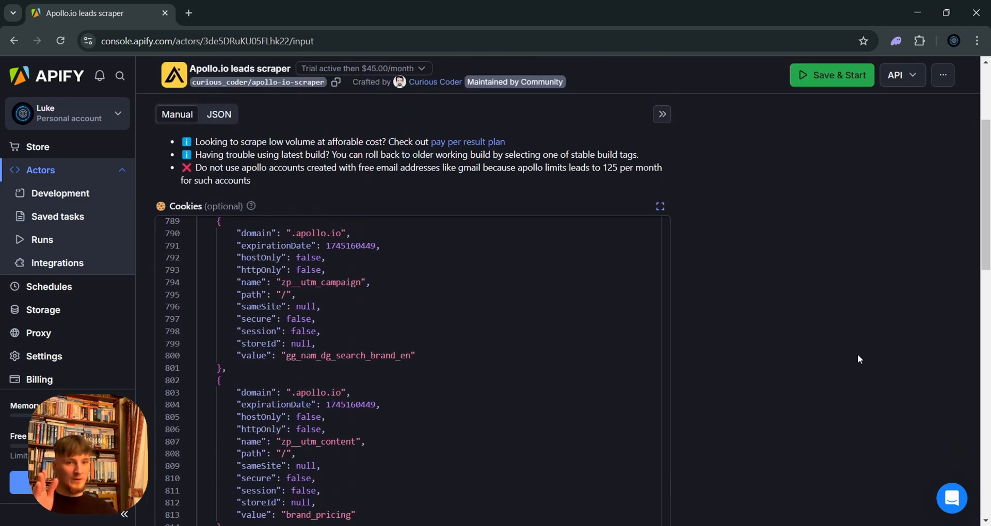
scroll(782, 365, "down", 8)
left_click(231, 273)
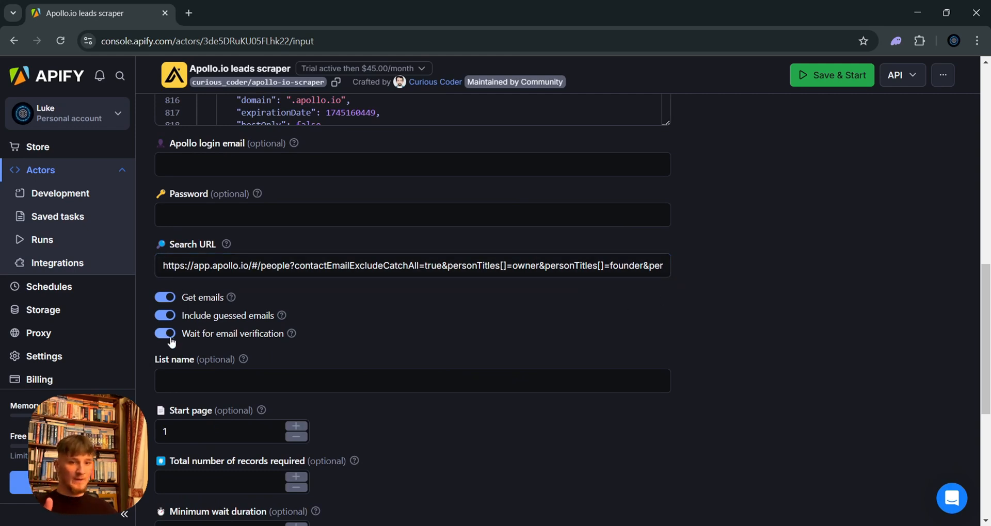
scroll(408, 334, "down", 3)
left_click(189, 291)
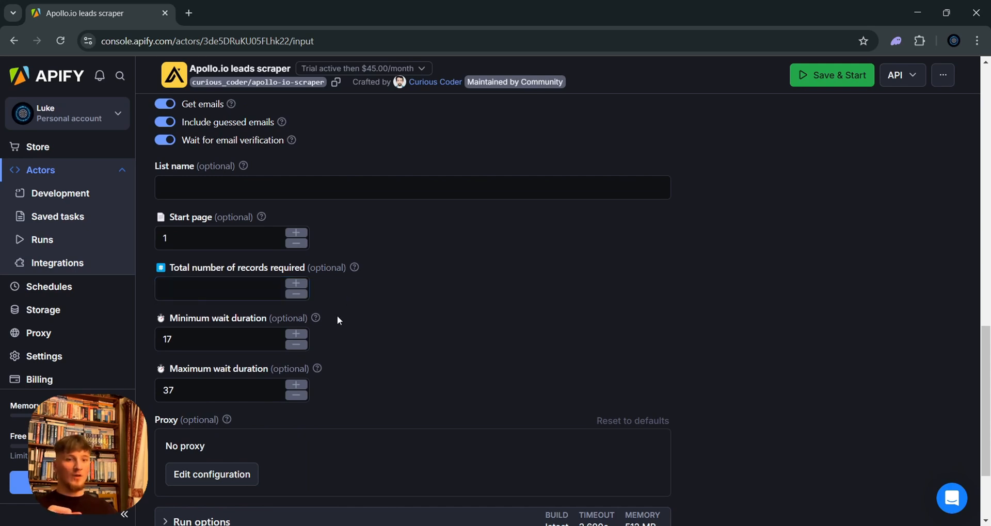
scroll(416, 363, "down", 1)
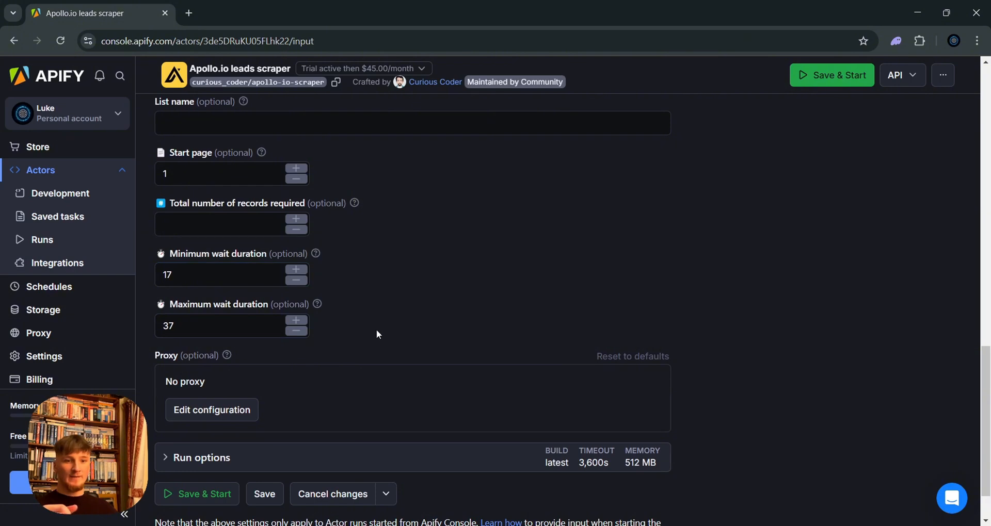
scroll(446, 355, "down", 1)
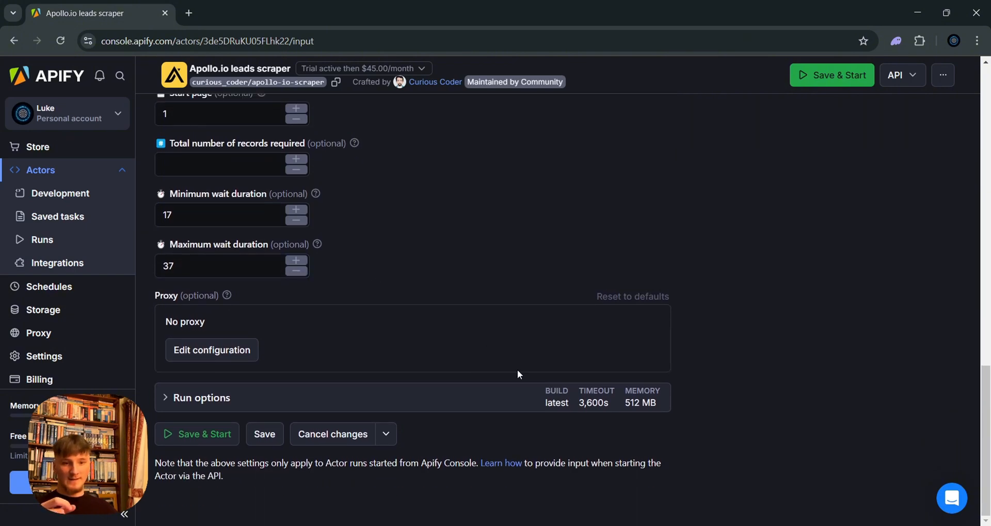
Save and start the Apollo.io leads scraper run, and review its status, duration and log through to the last entries
left_click(189, 445)
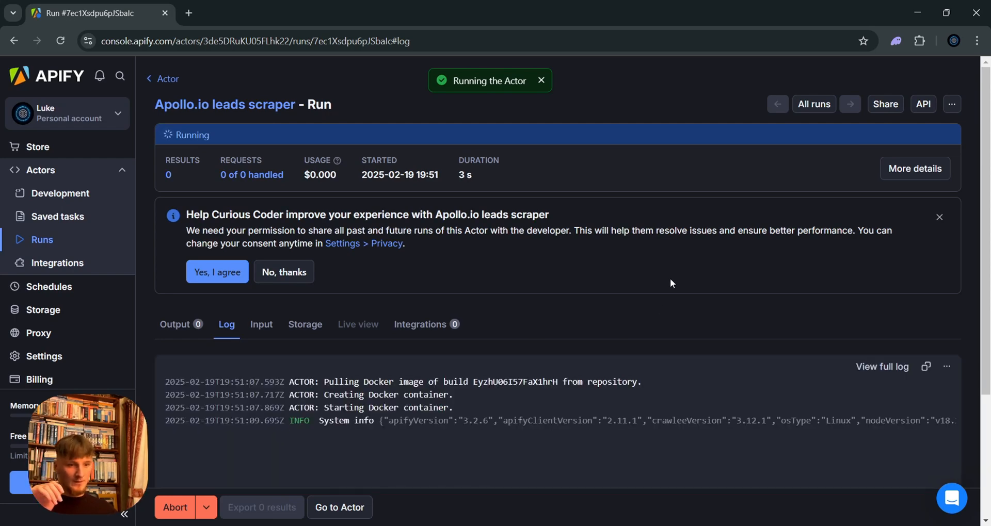
scroll(716, 275, "down", 3)
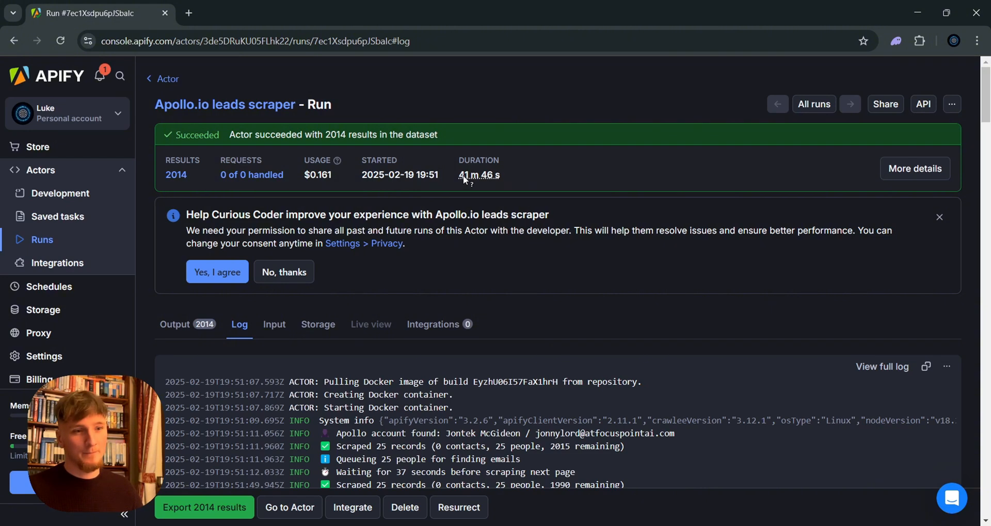
mouse_move(483, 180)
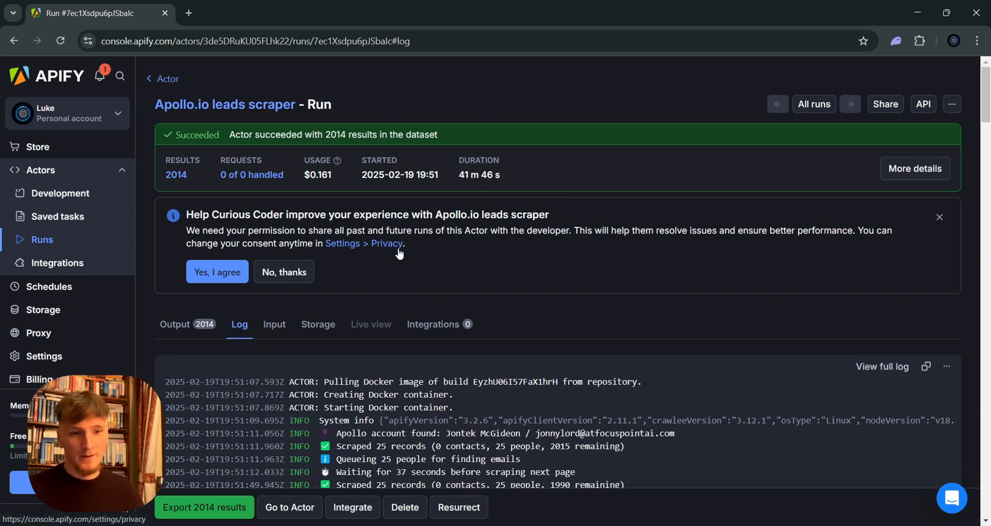
scroll(404, 253, "down", 1)
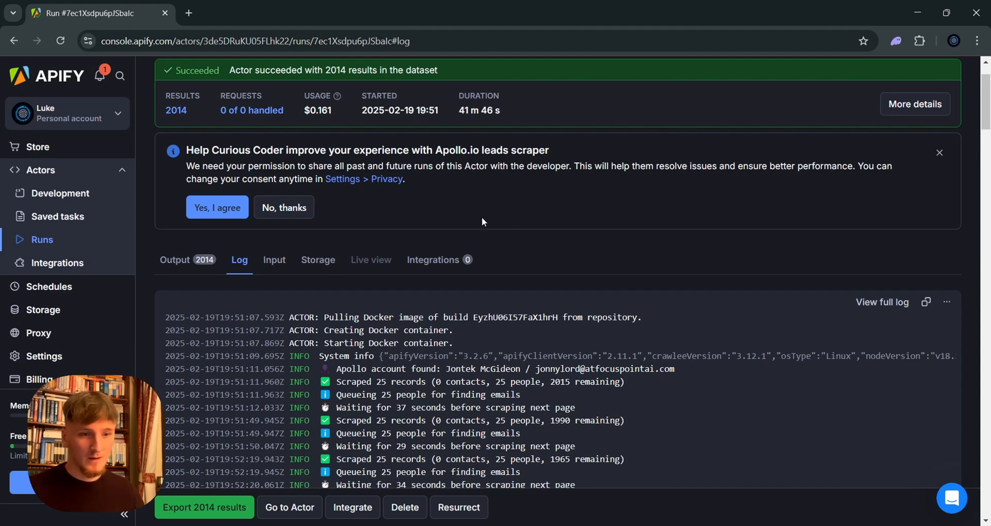
left_click_drag(985, 114, 988, 174)
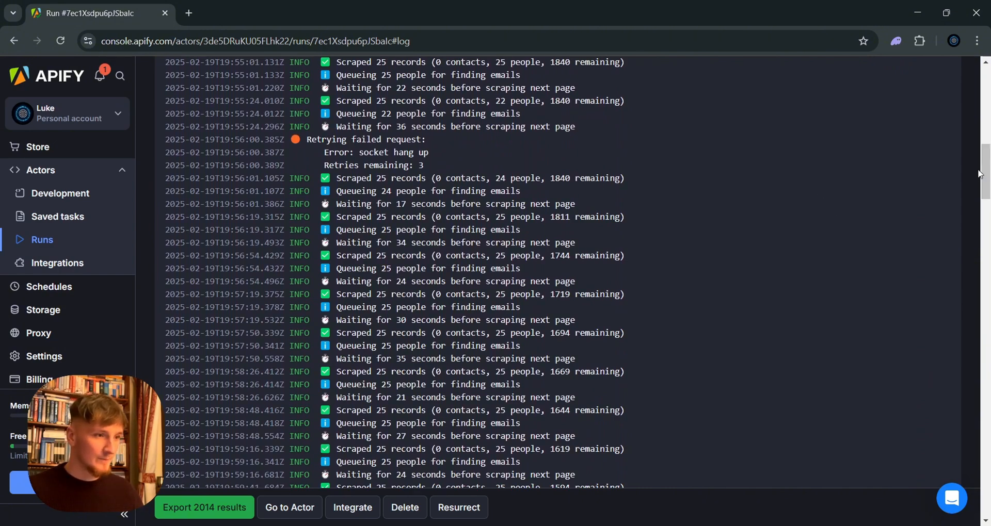
left_click_drag(985, 179, 987, 503)
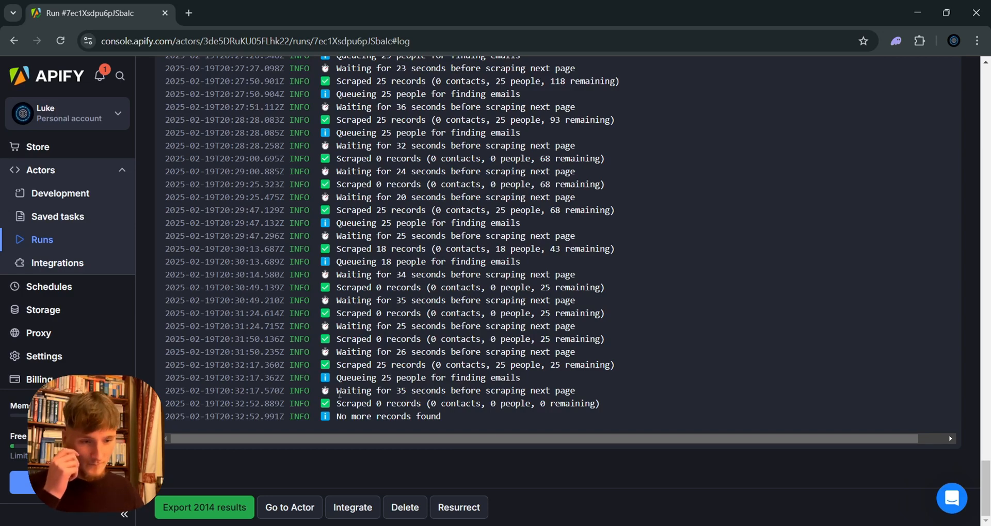
Open the export settings for the run's results and choose CSV as the format
left_click(202, 511)
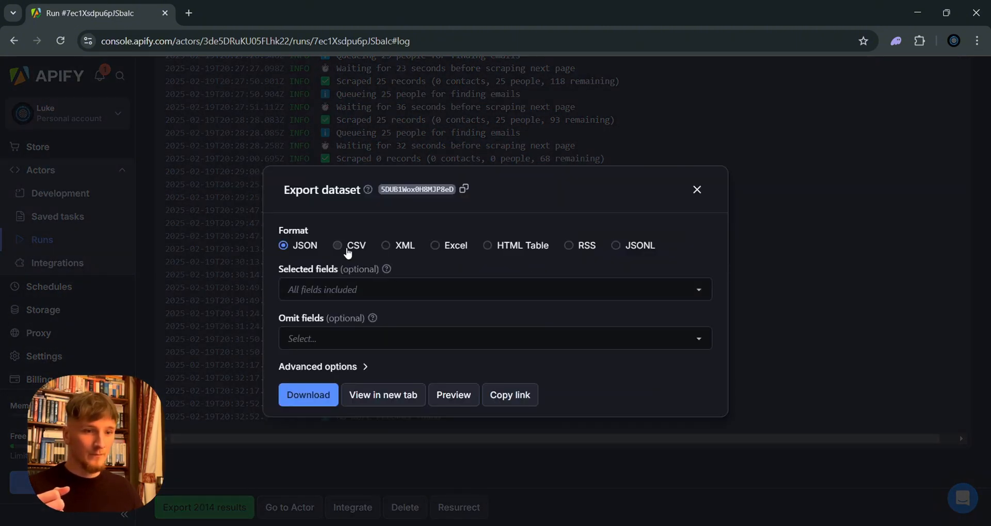
left_click(337, 246)
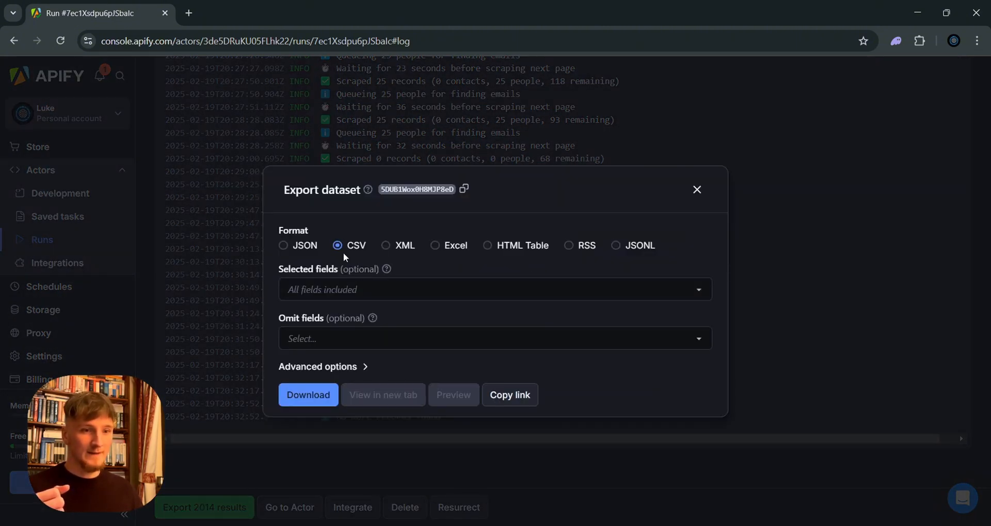
left_click(392, 290)
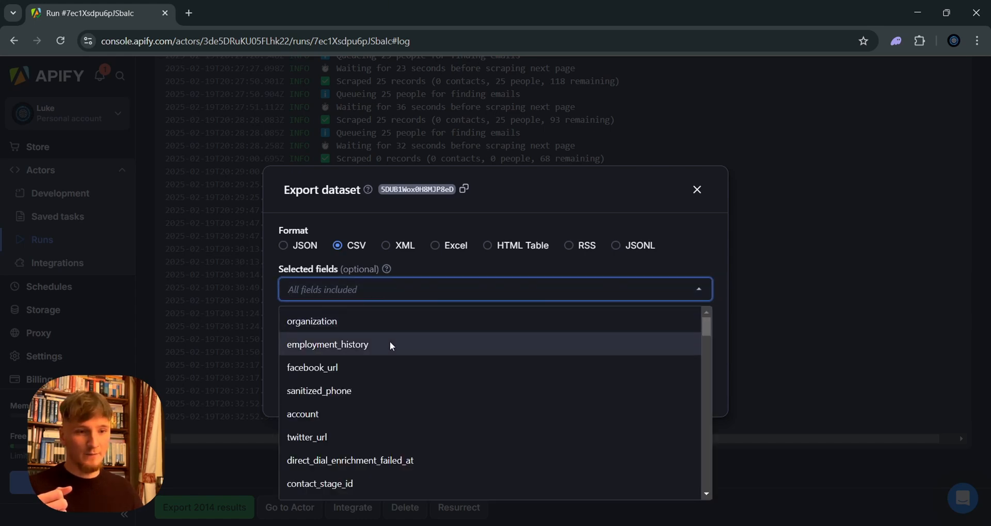
key("alt+Tab")
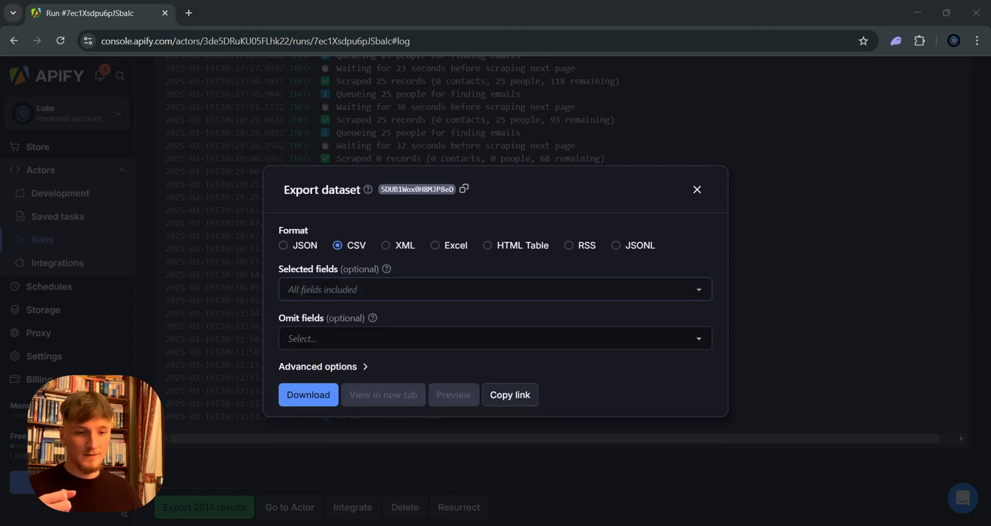
Add first_name, a custom "last name" entry and email to the selected export fields
left_click(354, 302)
type("first")
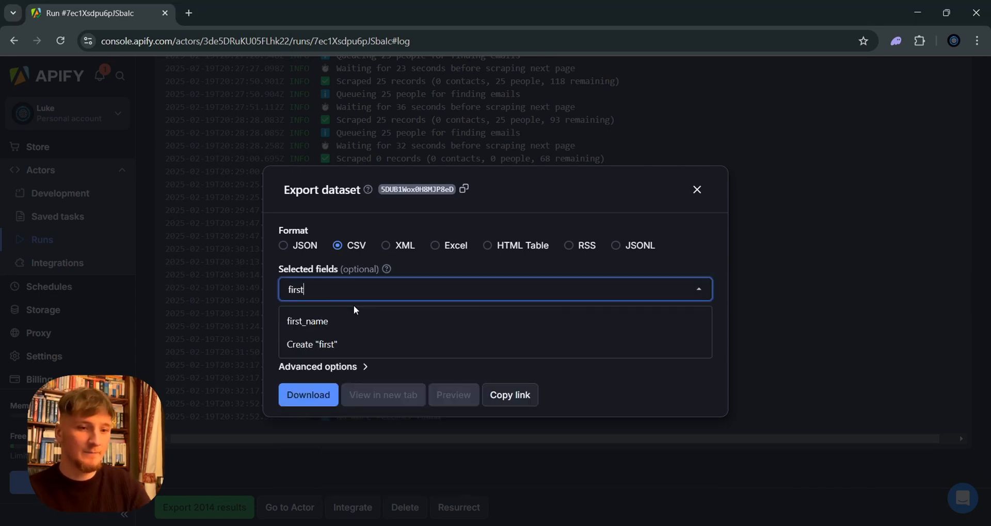
left_click(381, 320)
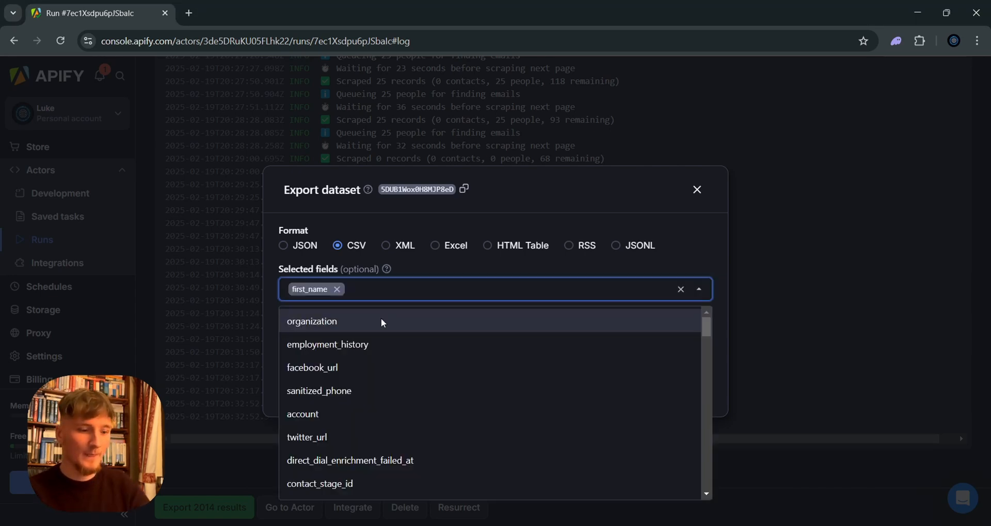
type("last name")
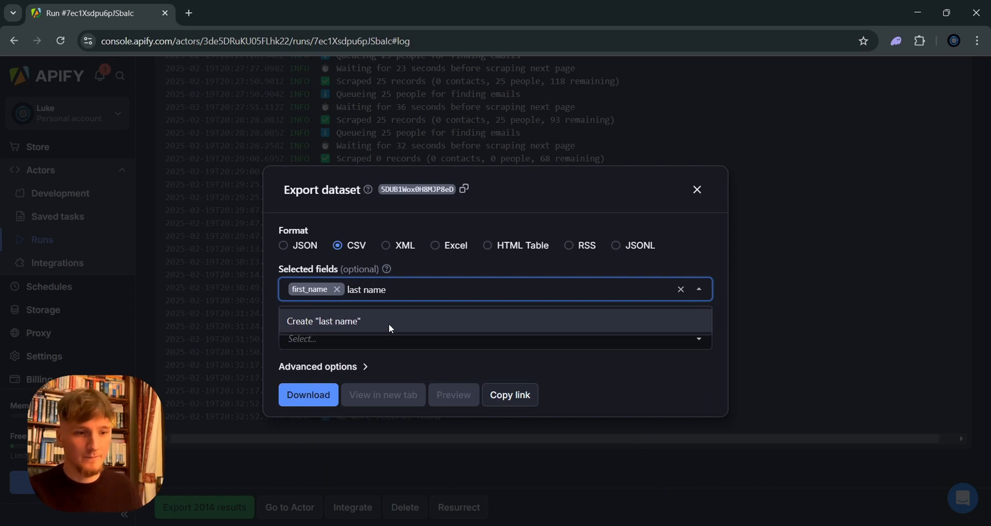
left_click(389, 324)
type("email")
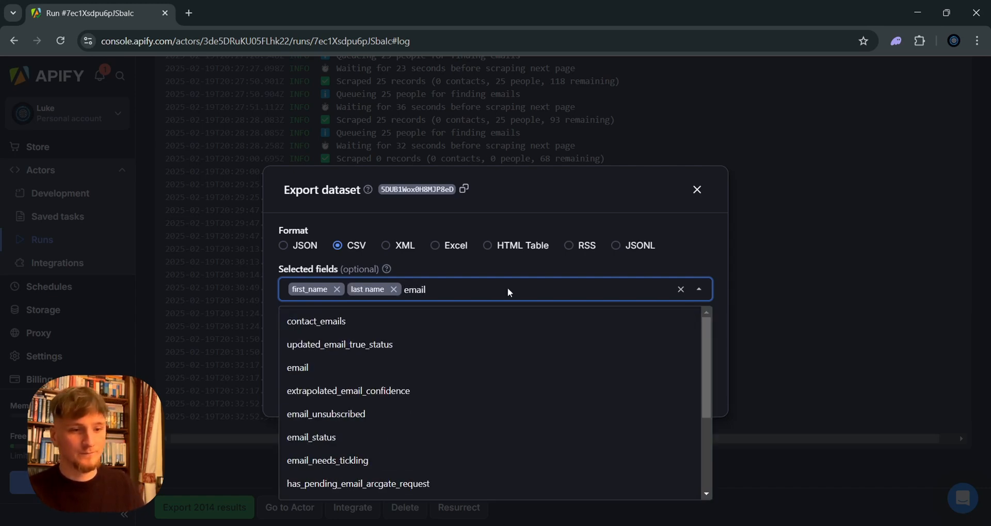
left_click(438, 370)
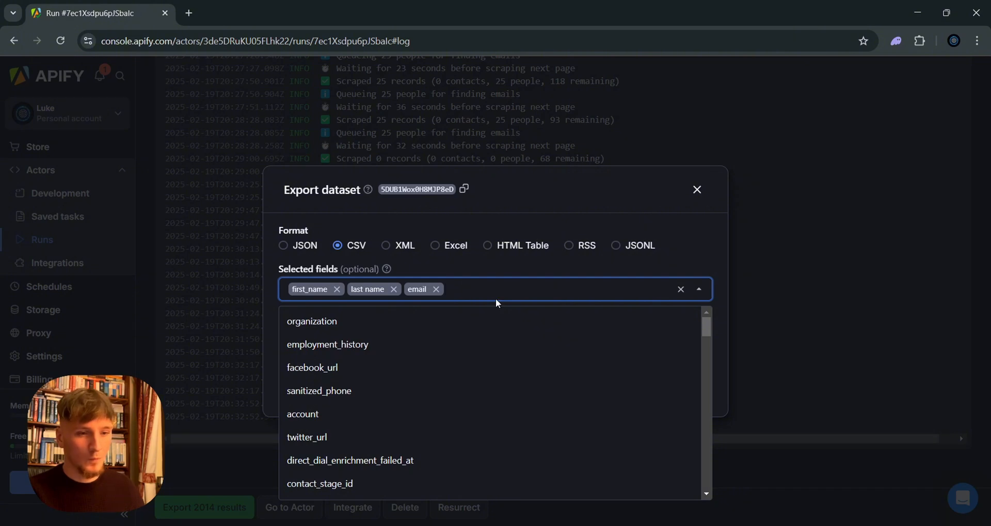
Add organization_name, title and present_raw_address to the selected export fields
type("organ")
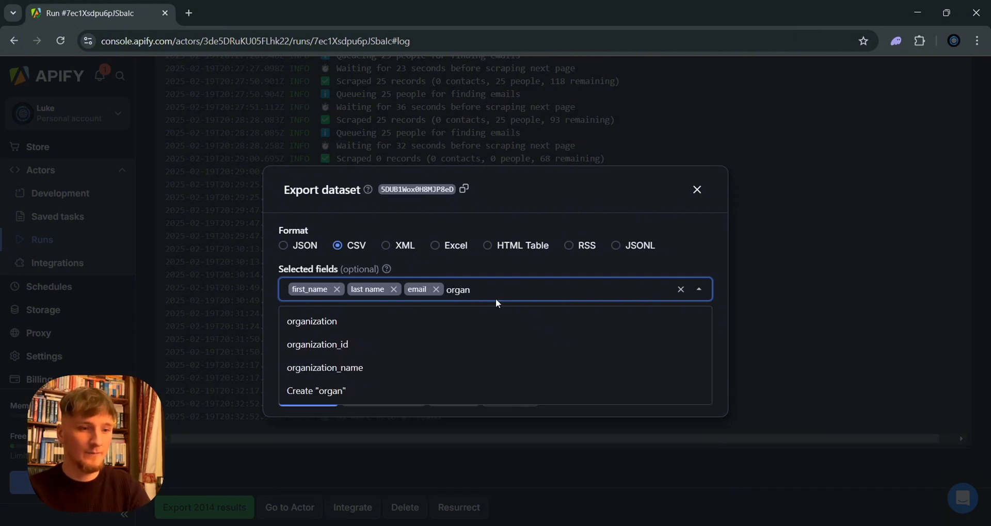
type("ization")
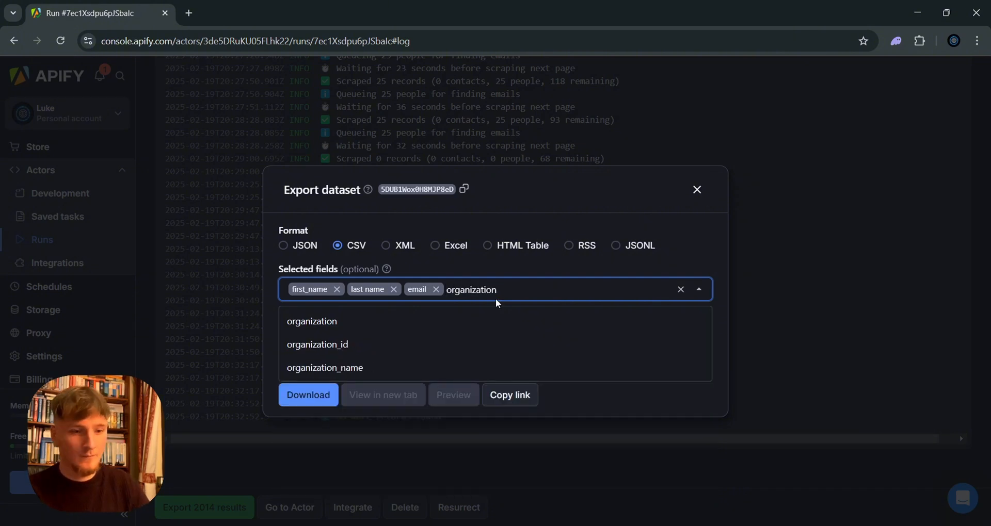
left_click(436, 366)
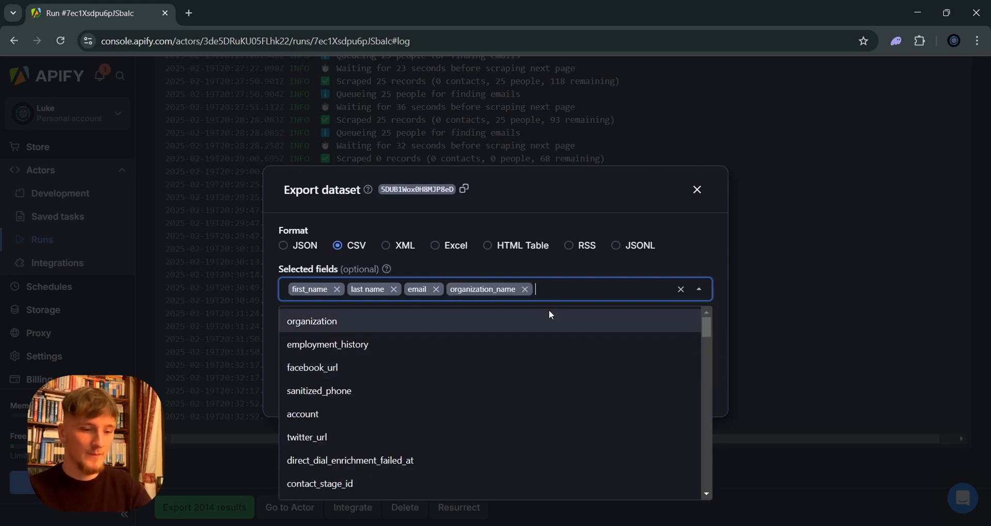
type("title")
left_click(548, 320)
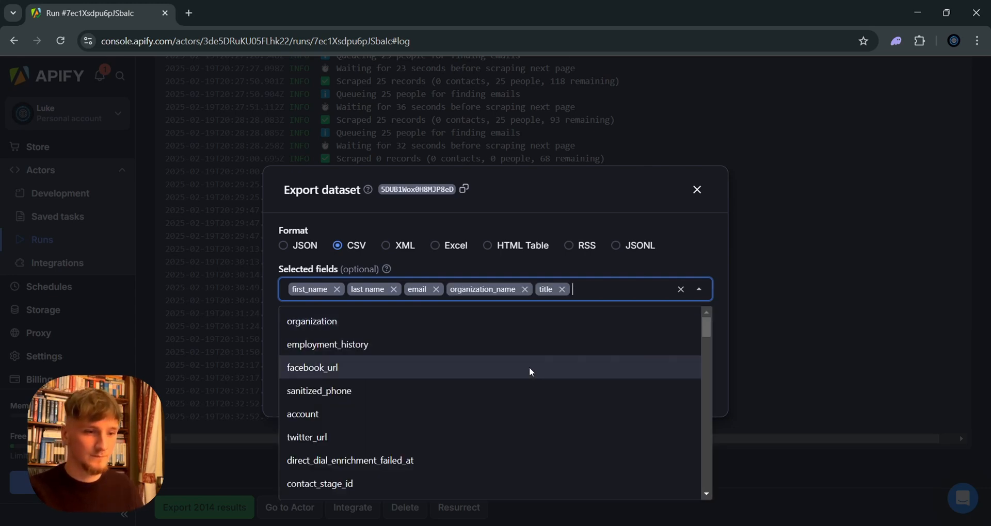
type("pres")
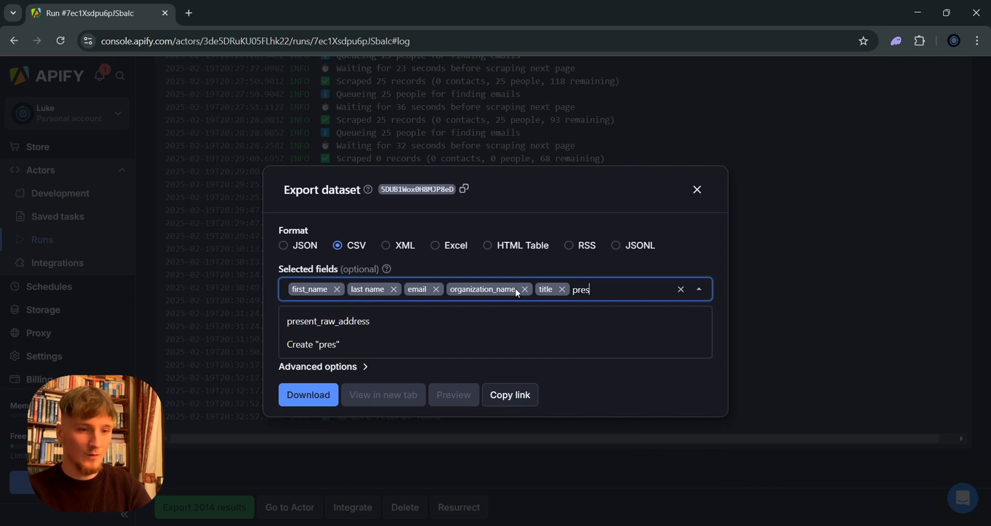
left_click(454, 321)
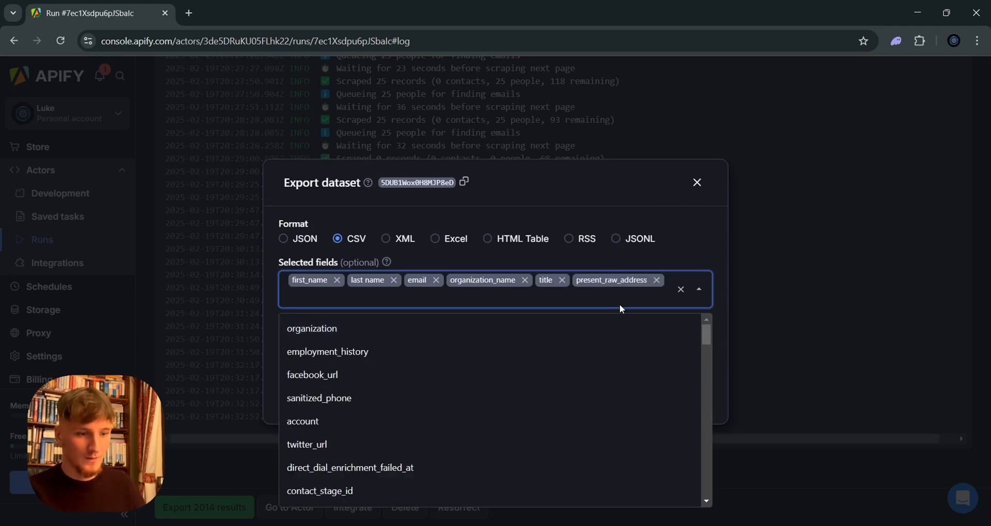
Add country and headline to the selected export fields
type("county")
key("BackSpace")
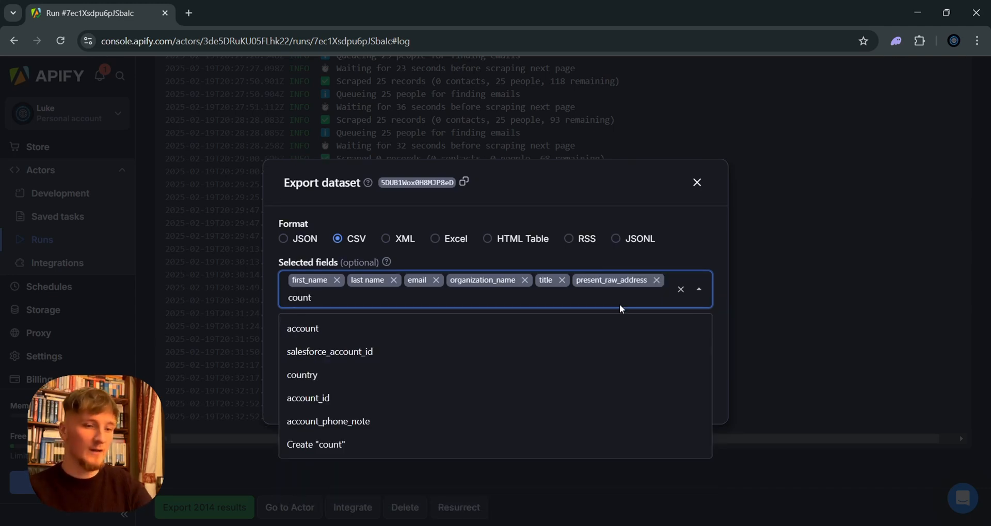
type("ry")
left_click(487, 328)
type("healdi")
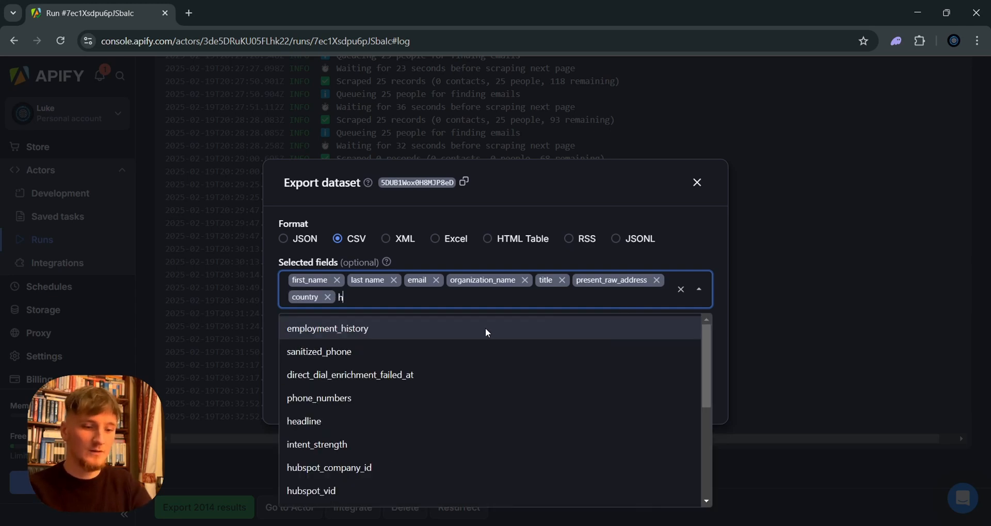
key("BackSpace")
key("BackSpace")
key("BackSpace")
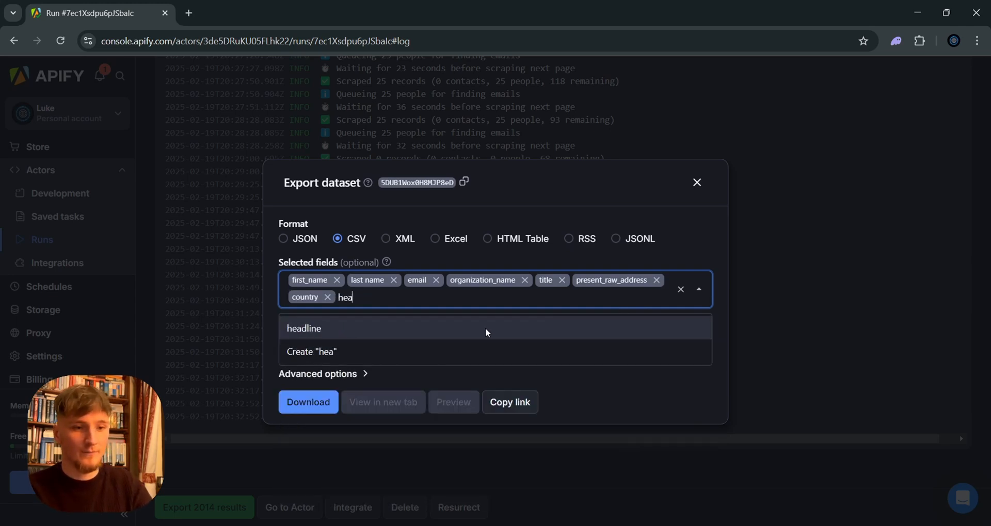
key("BackSpace")
type("ald")
key("BackSpace")
key("BackSpace")
type("dline")
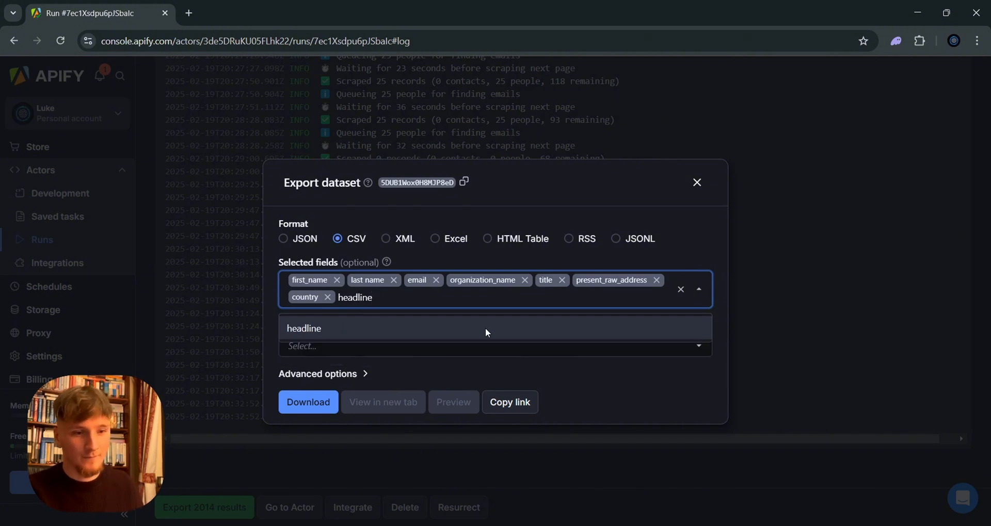
key("Return")
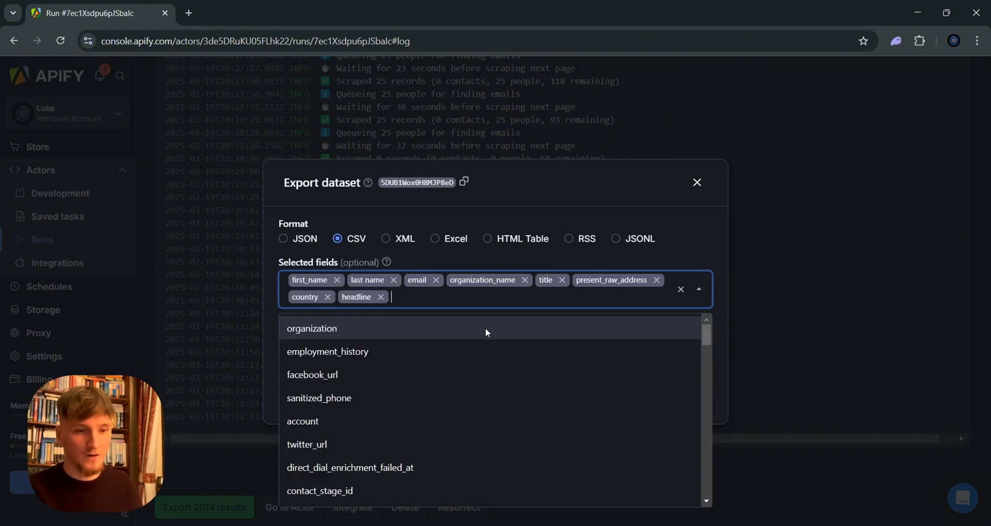
Add state to the selected export fields and download the dataset as a CSV file
type("state")
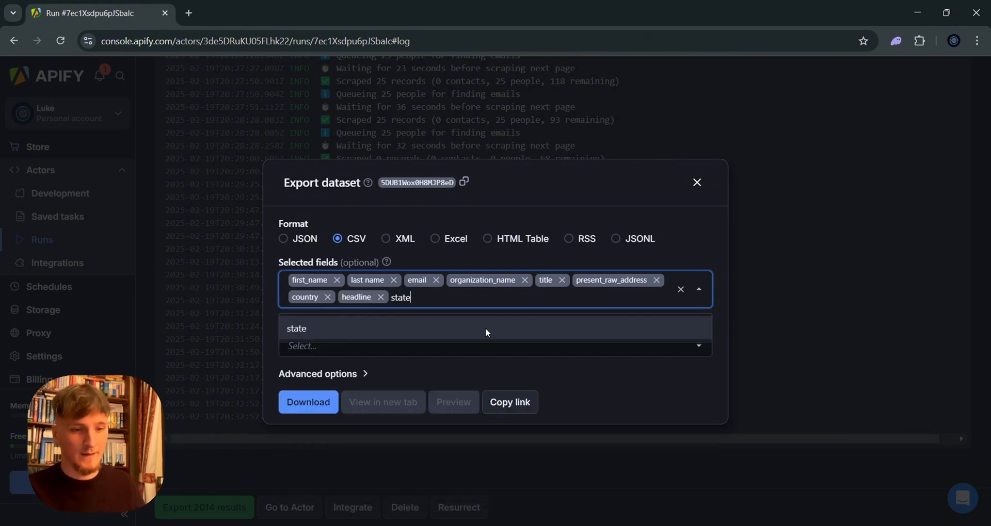
key("Return")
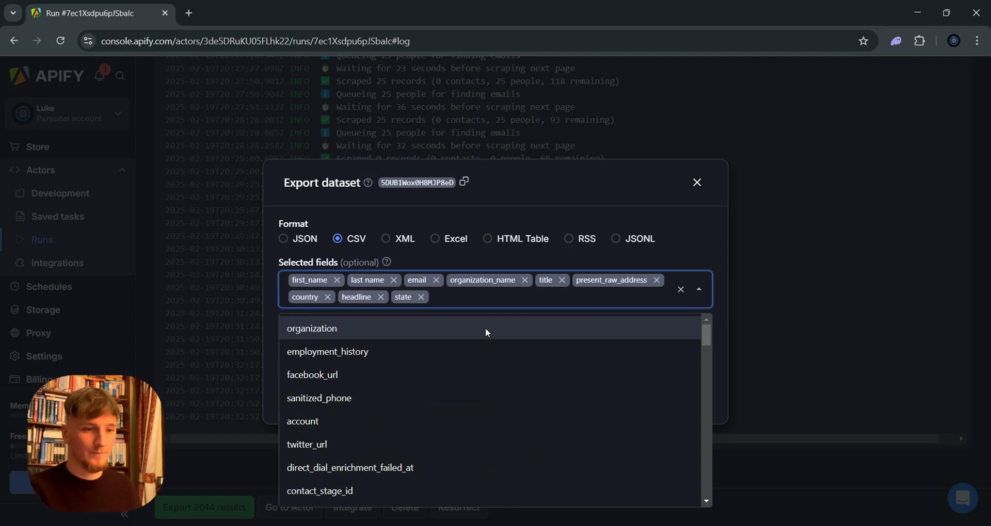
left_click(681, 240)
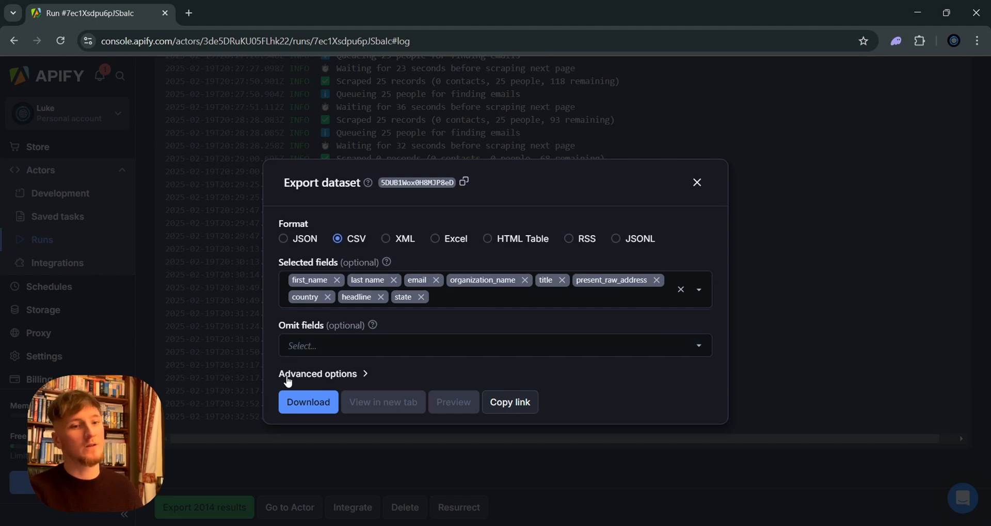
left_click(319, 408)
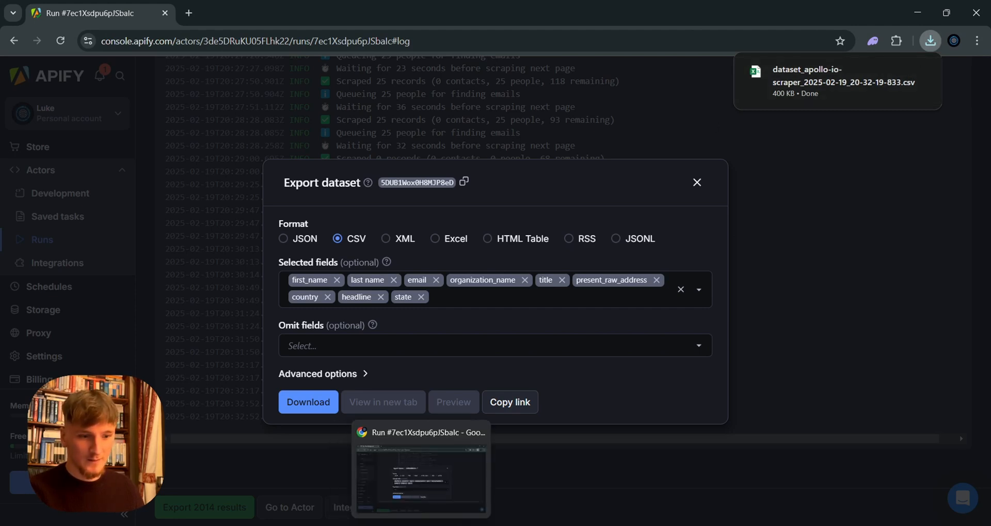
Switch to the focuspointai.com Chrome profile, open Google Sheets and create a blank spreadsheet
left_click(250, 525)
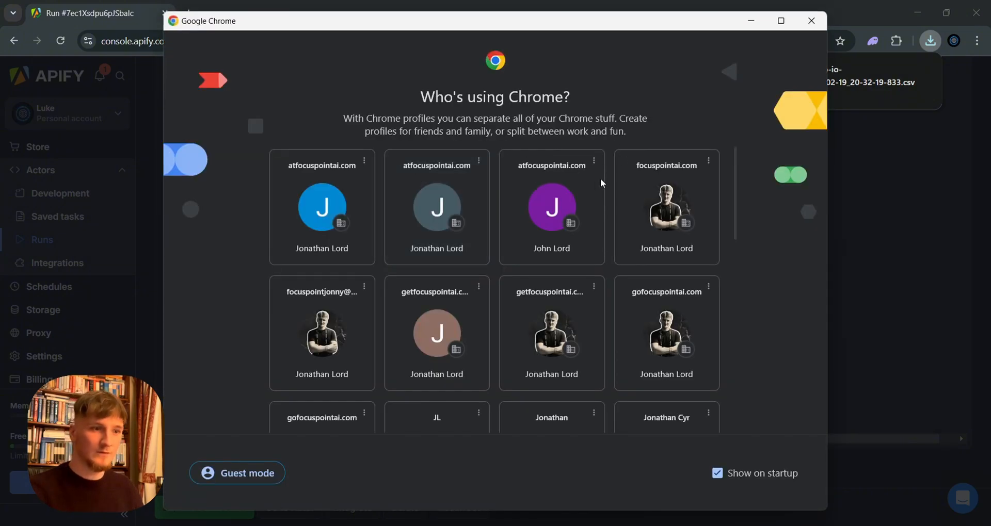
left_click(651, 223)
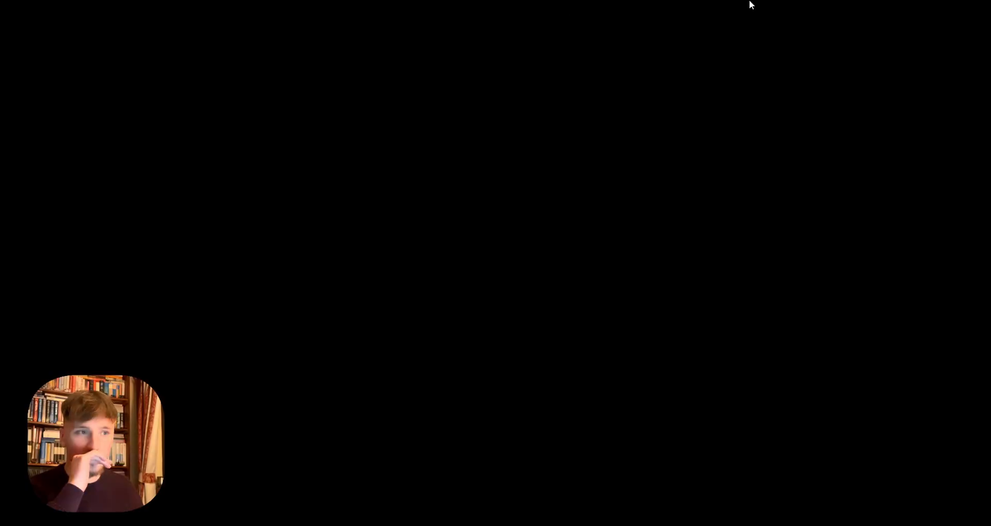
type("sheets")
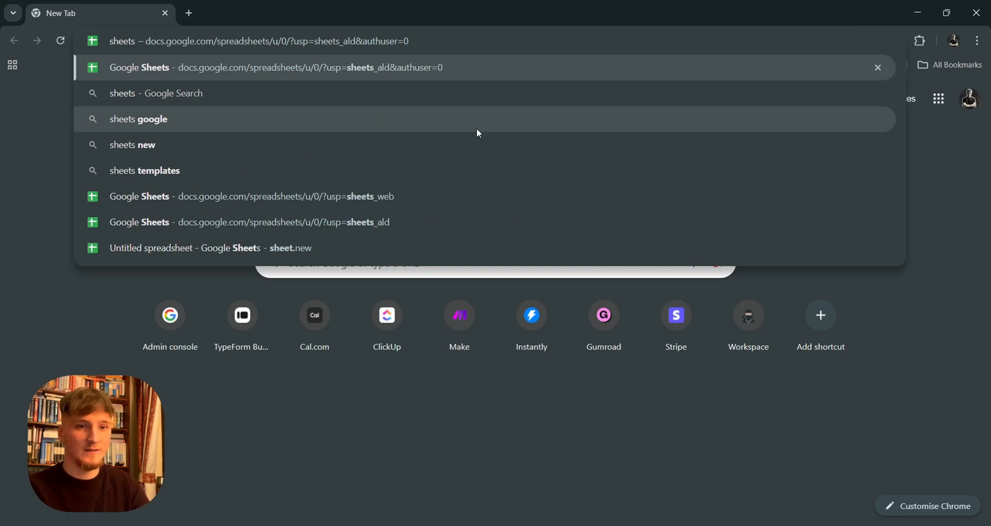
key("Return")
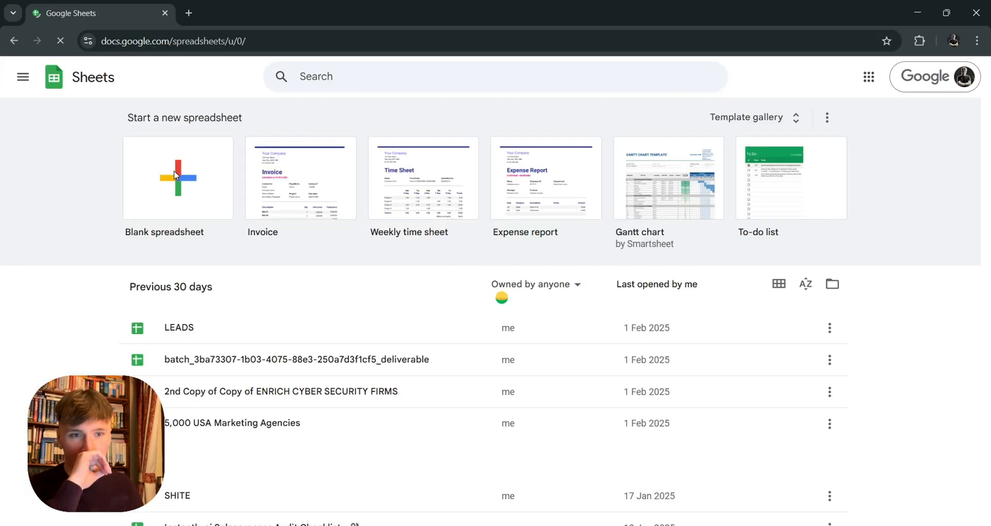
left_click(170, 163)
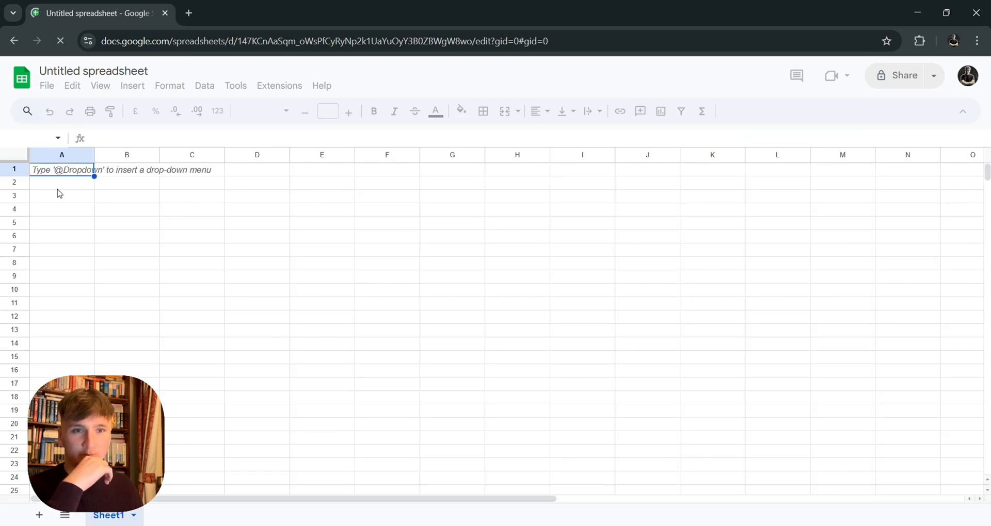
Rename the spreadsheet to "Marketing Leads"
left_click(70, 71)
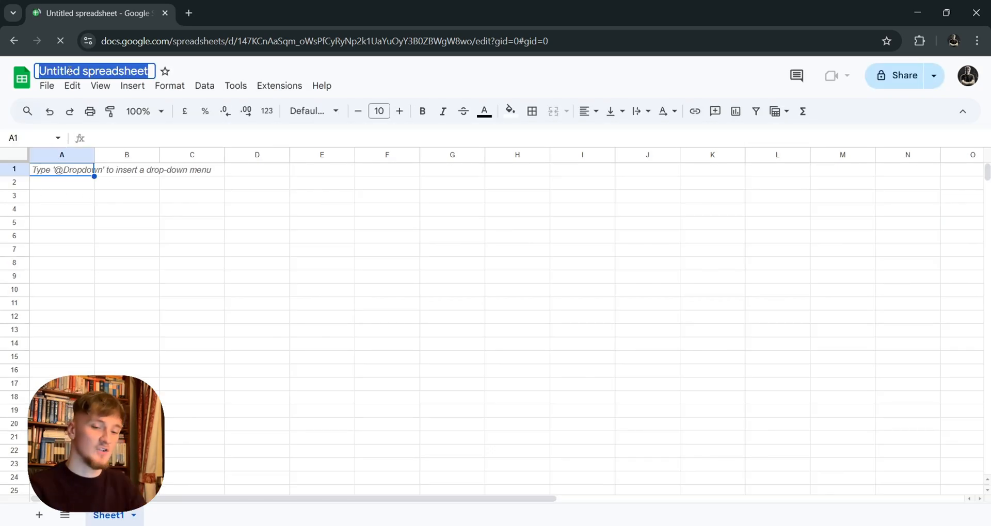
type("Marke")
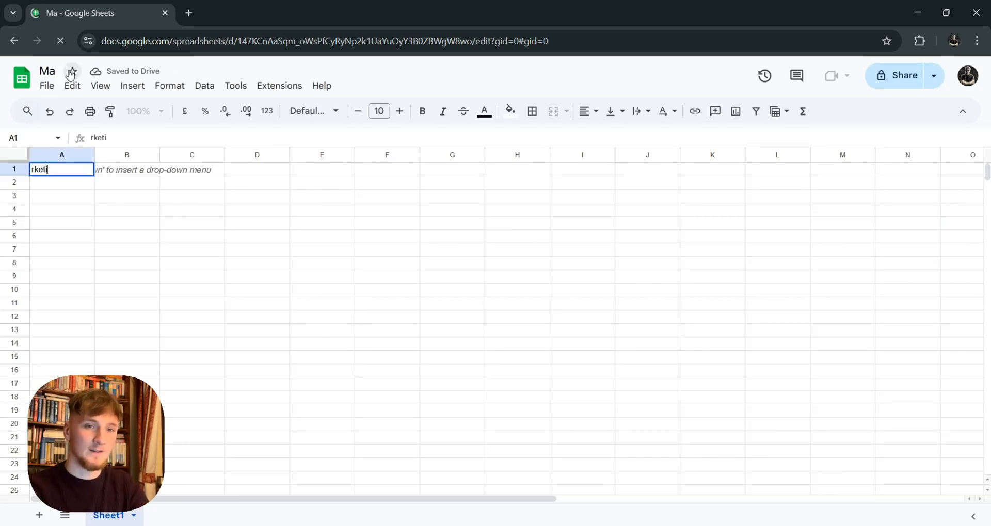
key("BackSpace")
key("BackSpace")
key("BackSpace")
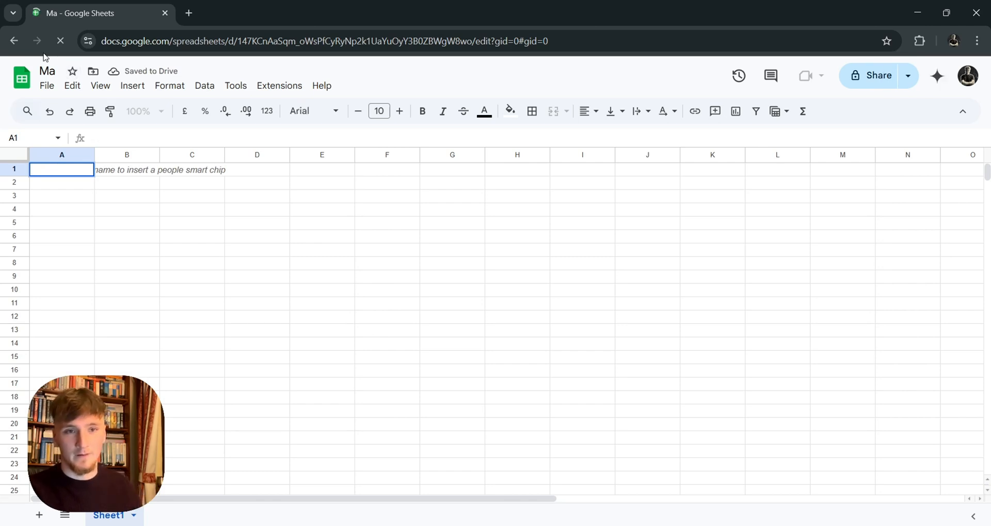
left_click(55, 71)
type("rke")
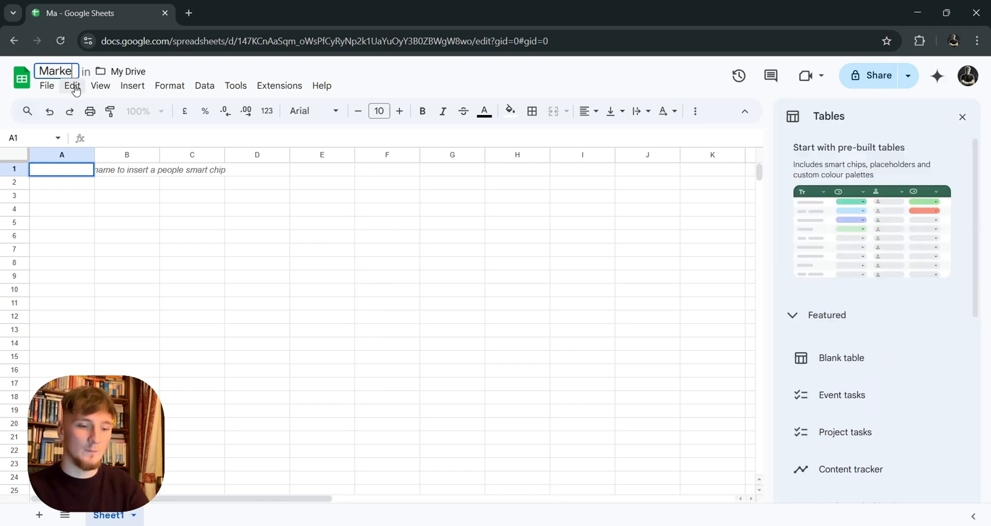
type("ting Leads")
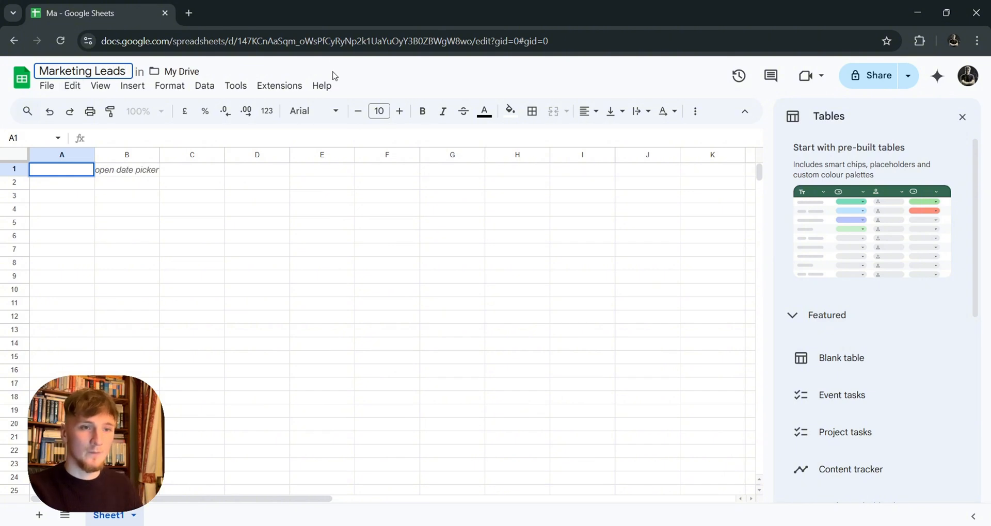
key("Return")
Import the downloaded dataset_apollo-io-scraper_2025-02-19_20-32-19-833.csv into the spreadsheet, using Append to current sheet as the import location
left_click(48, 86)
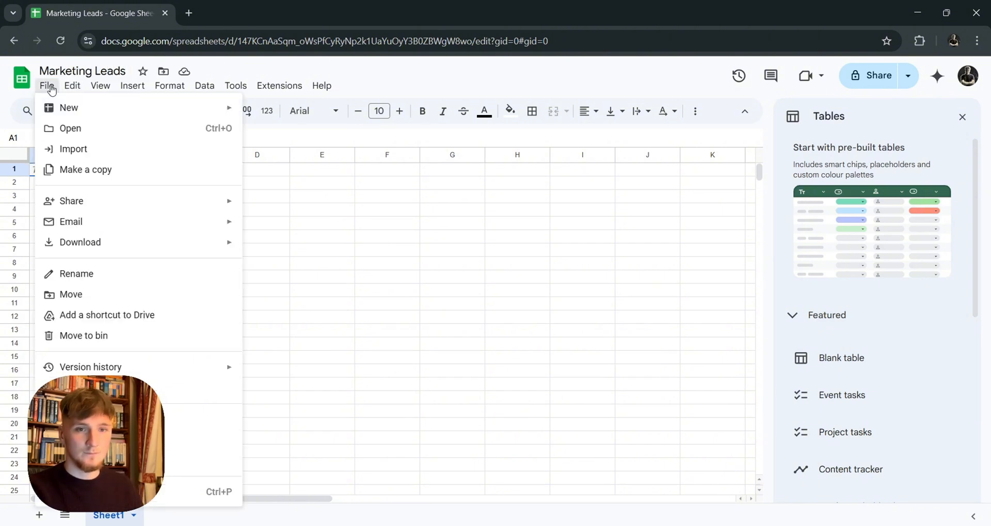
left_click(111, 150)
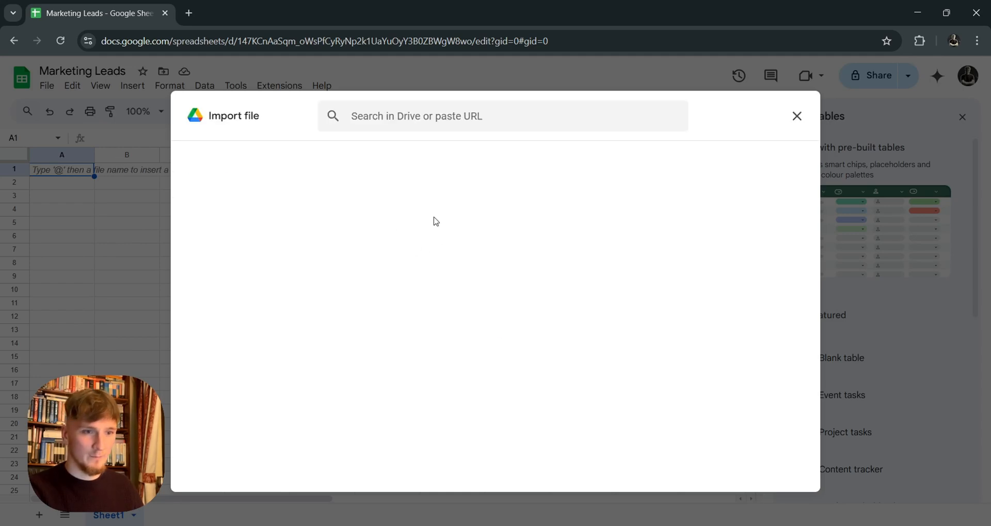
left_click(396, 159)
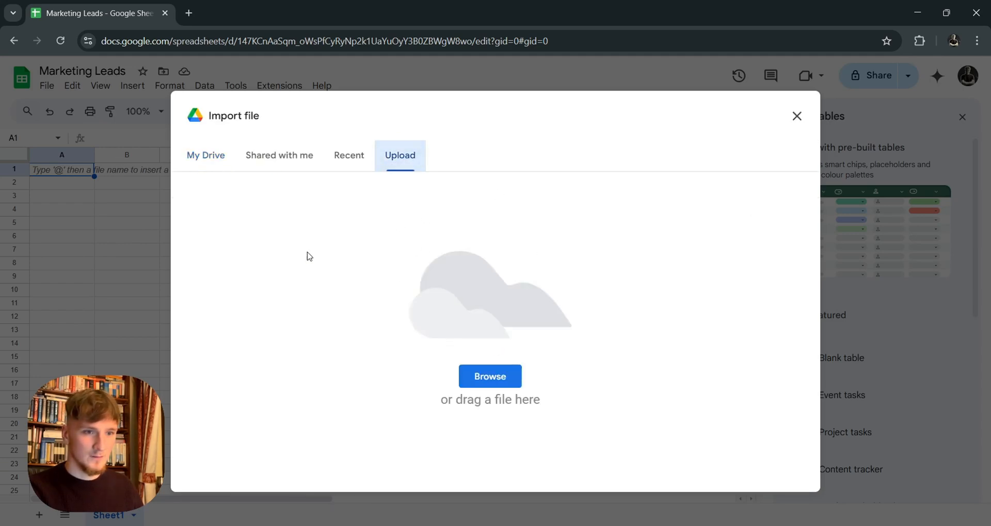
left_click(486, 368)
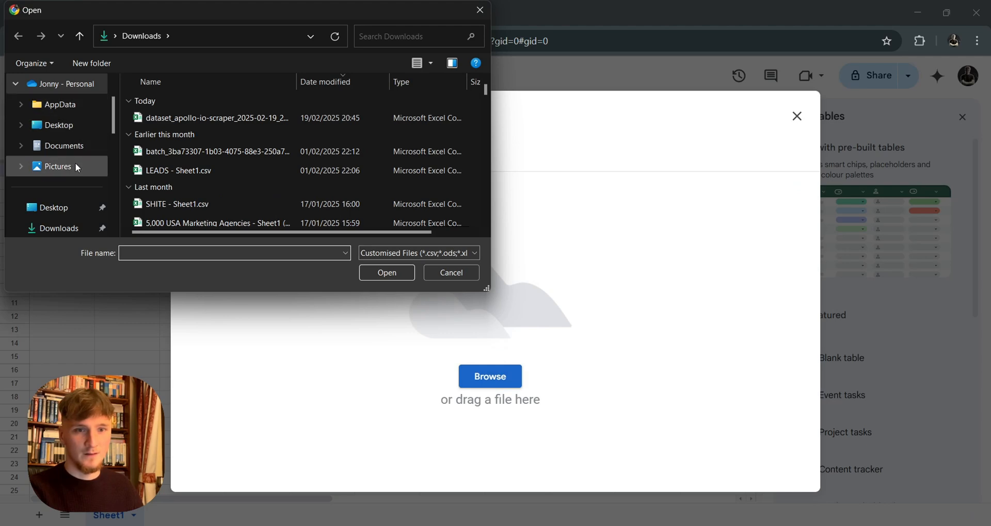
scroll(80, 206, "down", 1)
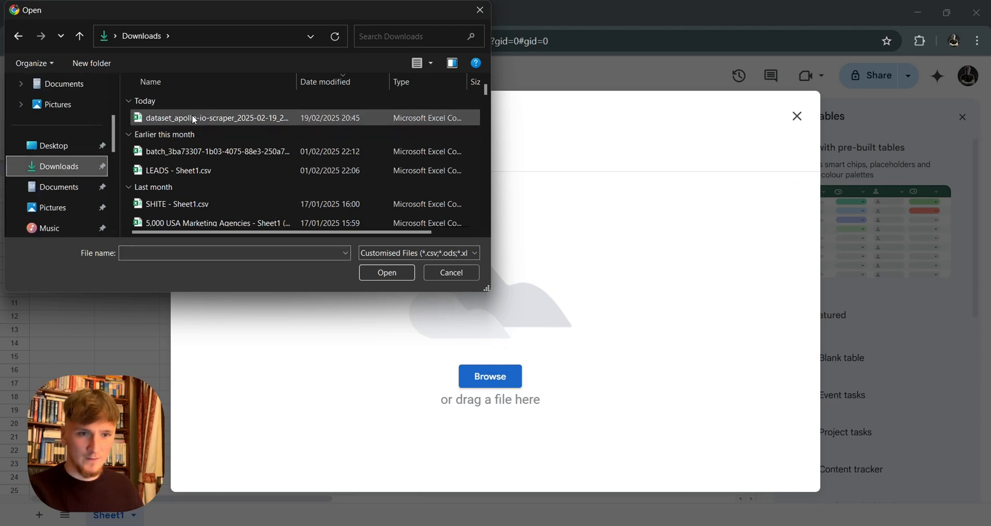
double_click(216, 119)
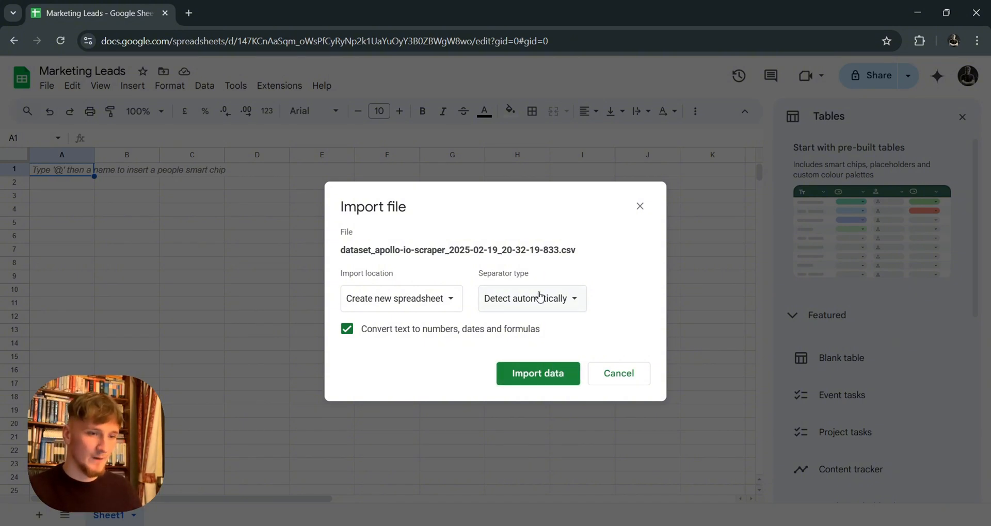
left_click(435, 303)
left_click(421, 378)
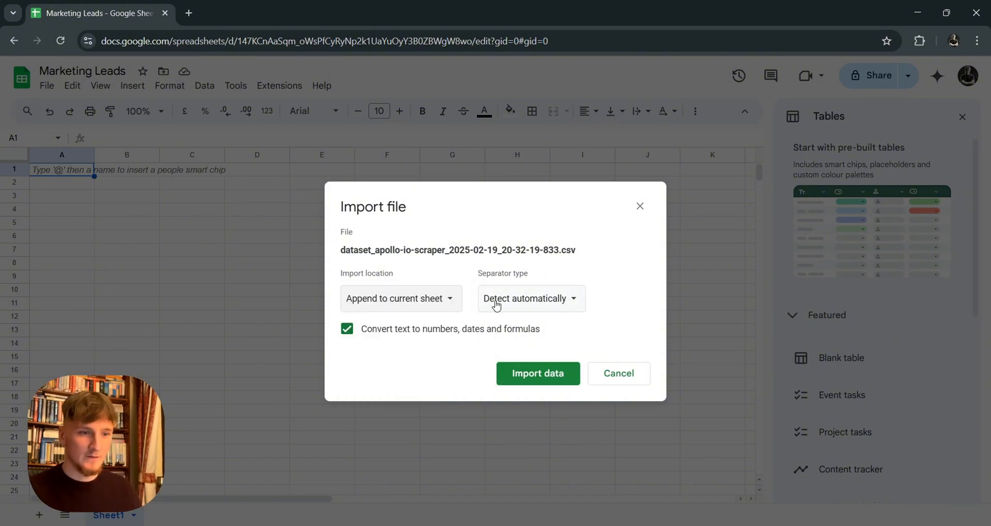
left_click(521, 380)
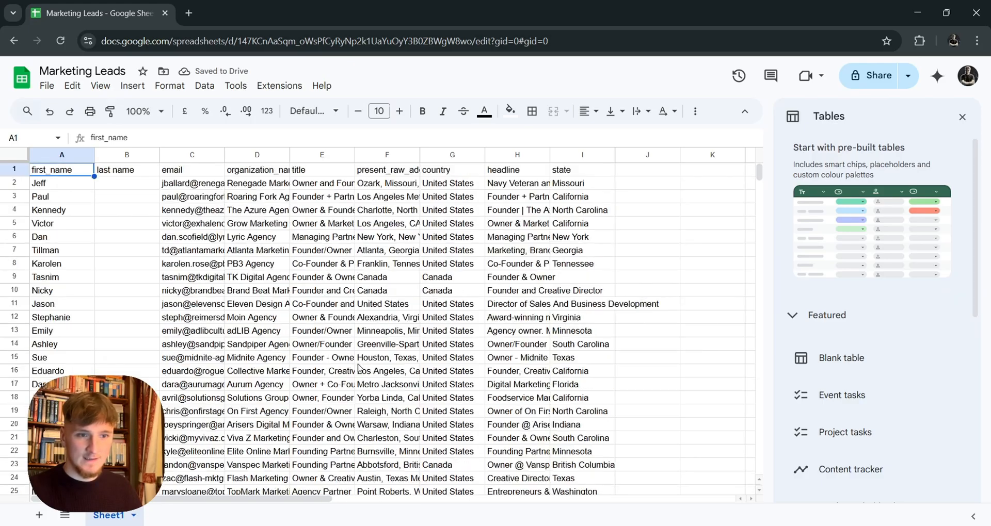
Look through the imported lead rows and check whether every column, especially last name, is filled in
scroll(127, 242, "down", 20)
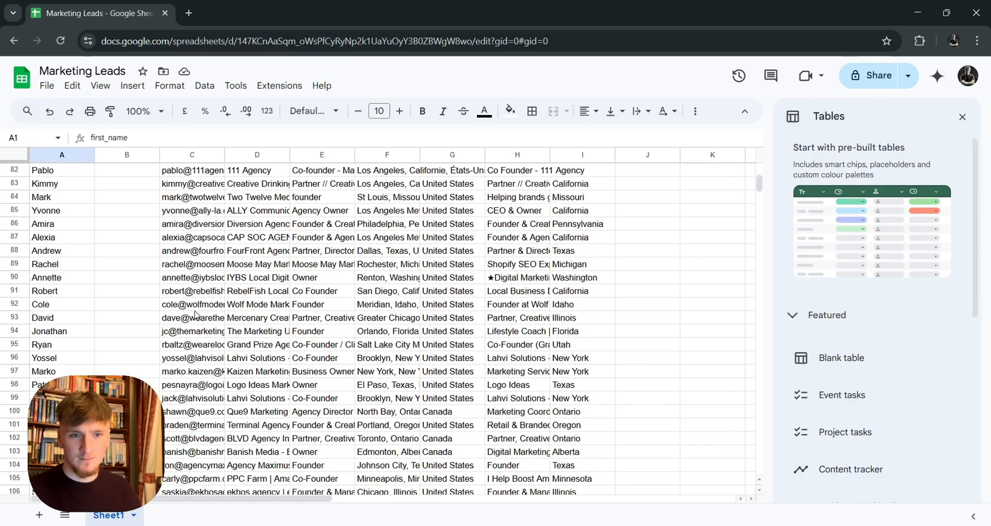
scroll(225, 363, "down", 20)
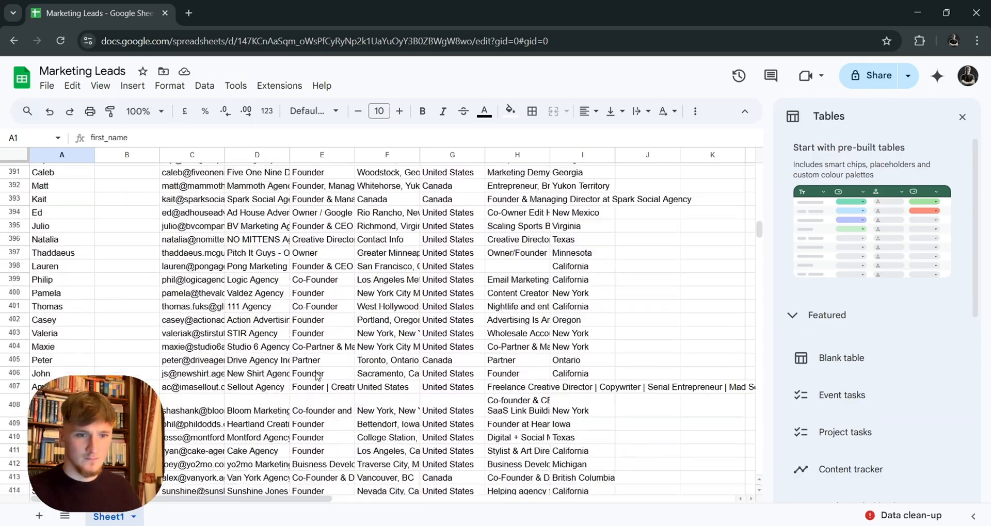
left_click(961, 117)
scroll(623, 227, "down", 3)
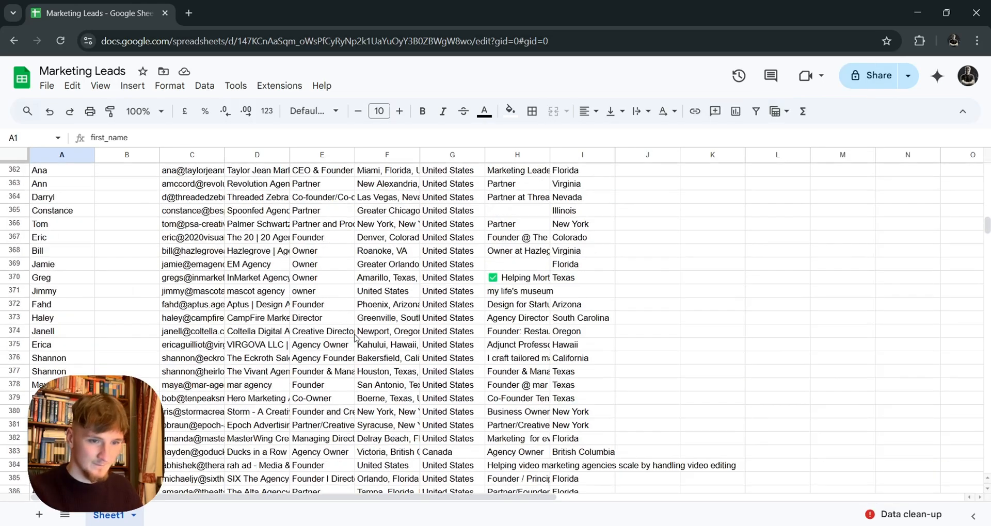
scroll(267, 373, "down", 7, "ctrl")
scroll(267, 373, "up", 7, "ctrl")
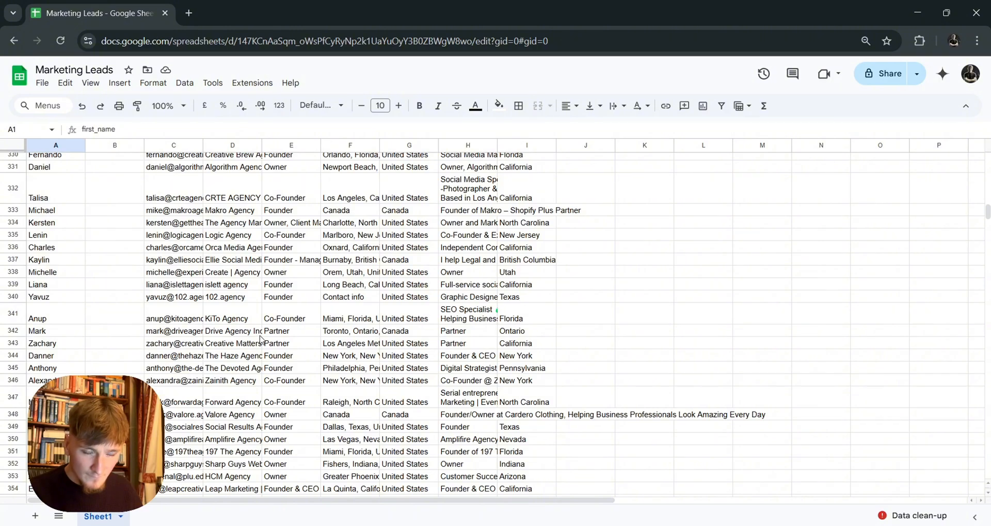
scroll(280, 336, "up", 20)
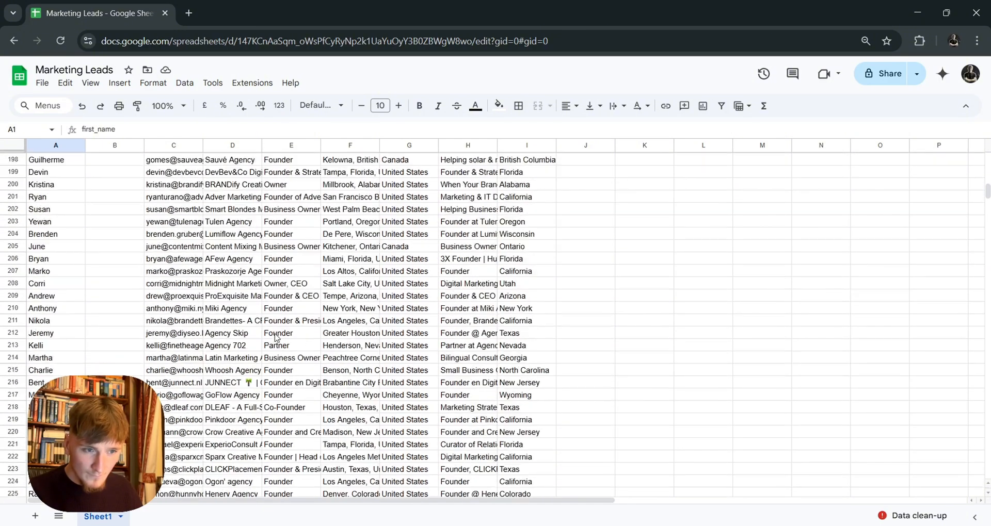
left_click(122, 173)
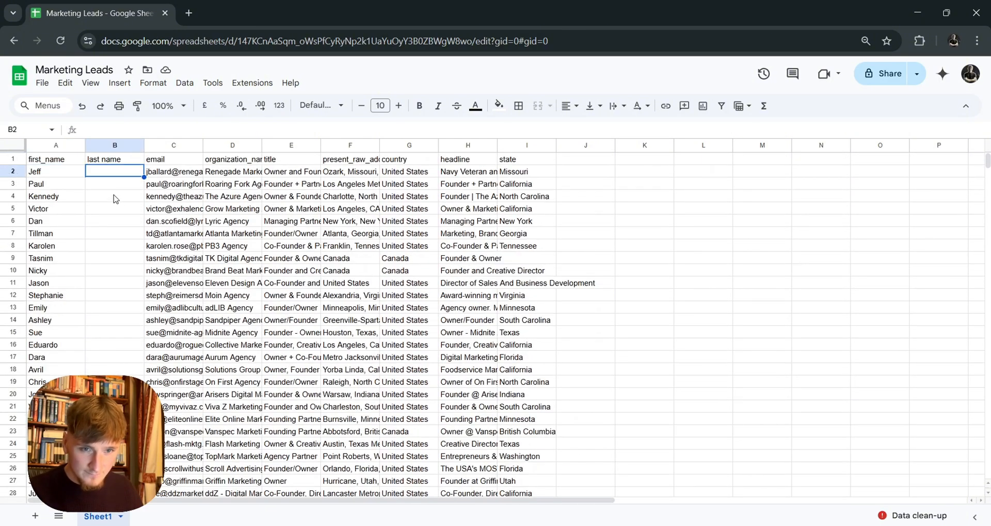
left_click(114, 197)
left_click(117, 246)
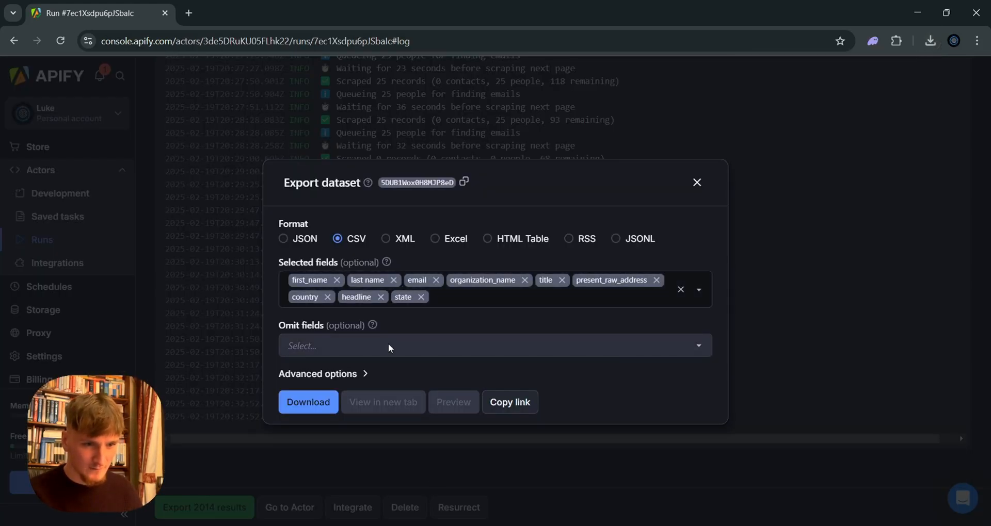
In the Apify export dialog, remove state, present_raw_address and last name from the selected fields
left_click(424, 297)
left_click(382, 297)
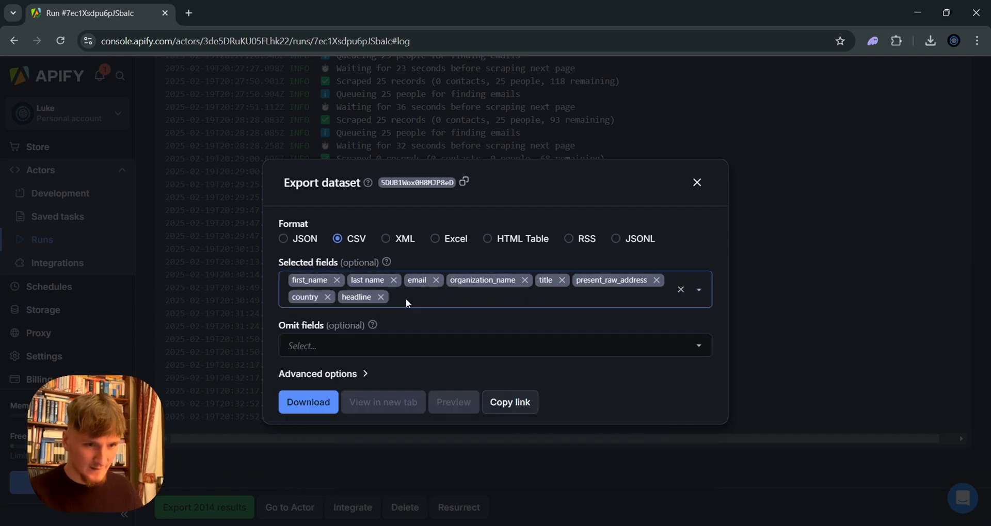
left_click(658, 287)
left_click(605, 290)
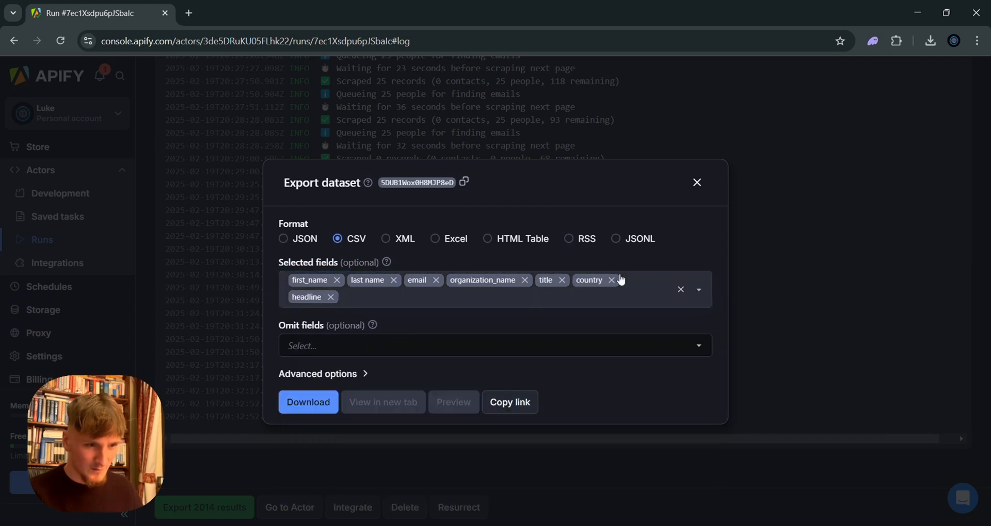
left_click(390, 281)
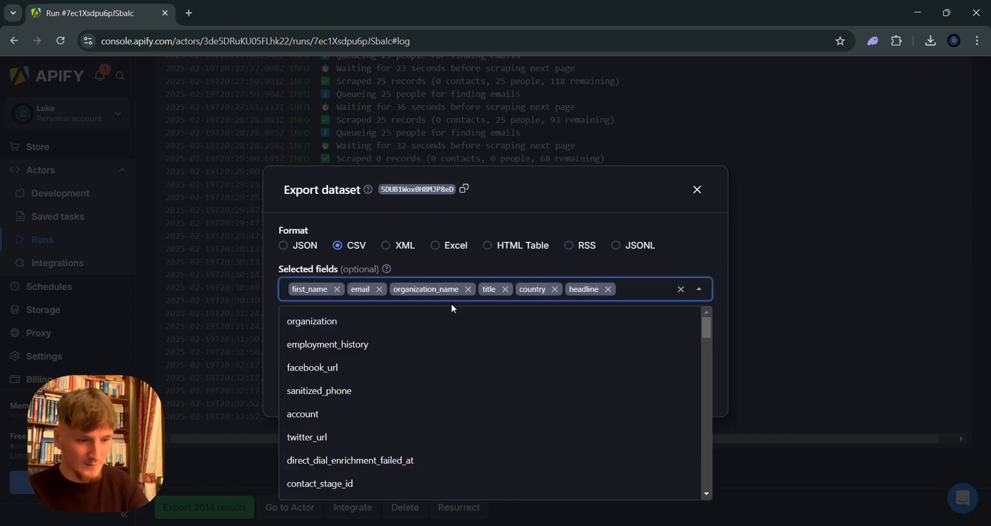
Add last_name to the selected export fields directly after first_name and download the dataset as a CSV file
type("last")
left_click(423, 322)
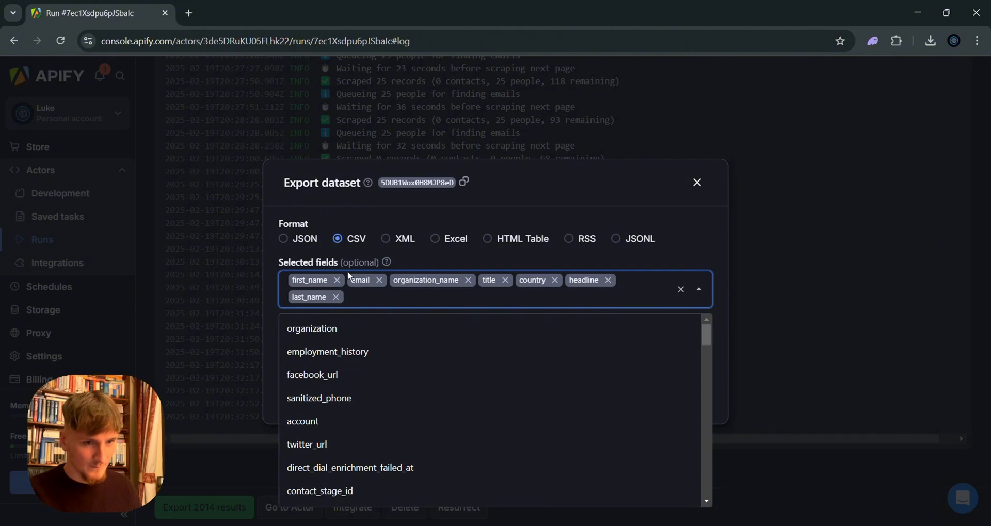
left_click(317, 301)
left_click_drag(345, 278, 346, 279)
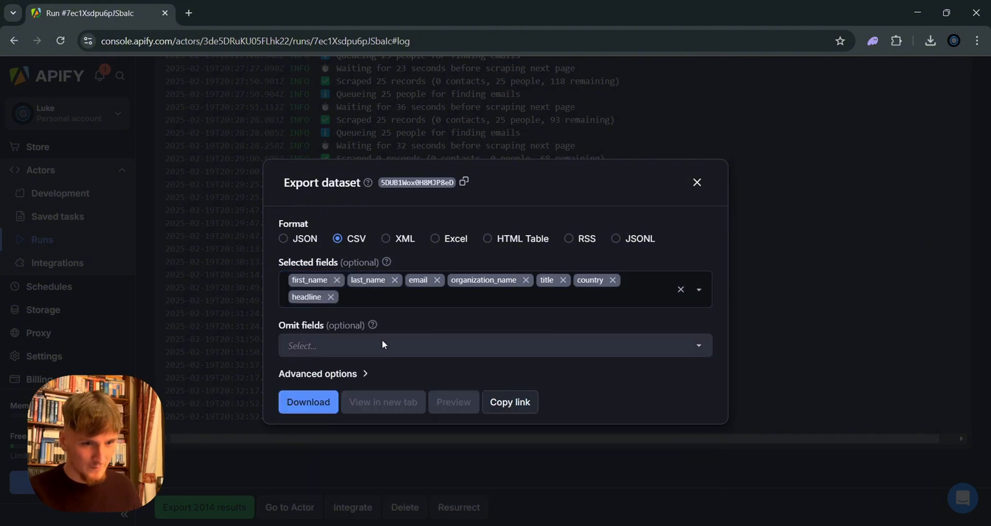
left_click(491, 318)
left_click(316, 403)
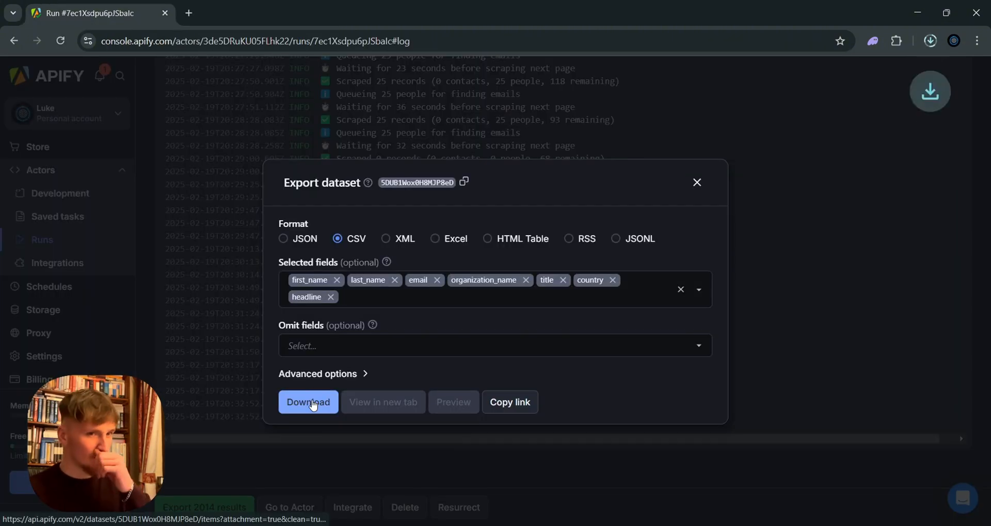
left_click(819, 290)
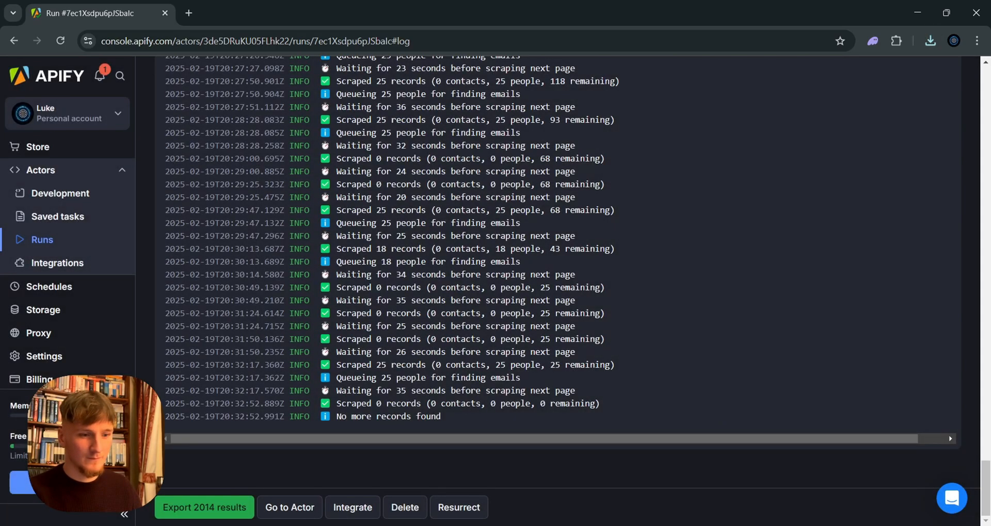
Switch back to the Marketing Leads spreadsheet and clear all imported data from A1:I2015
key("alt+Tab")
left_click(65, 163)
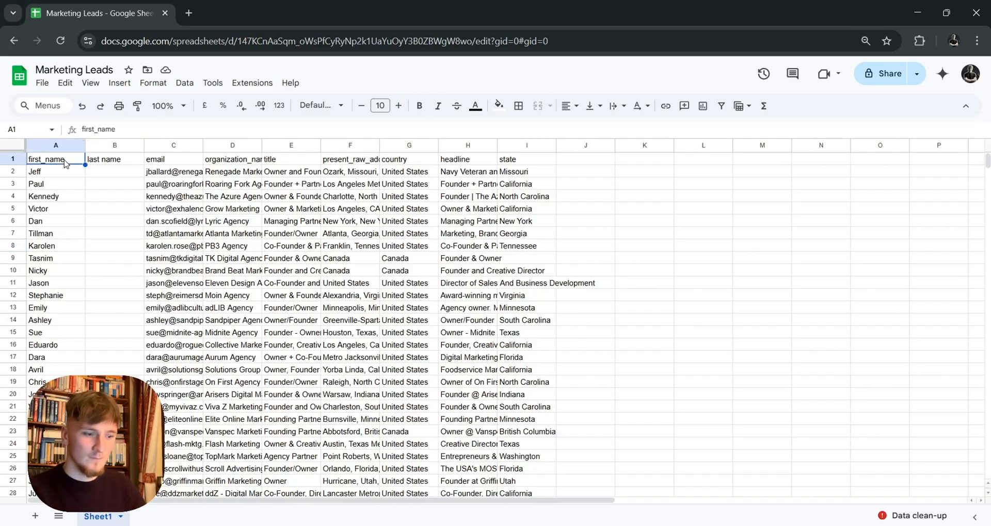
key("ctrl+shift+Right")
key("ctrl+shift+Down")
key("Delete")
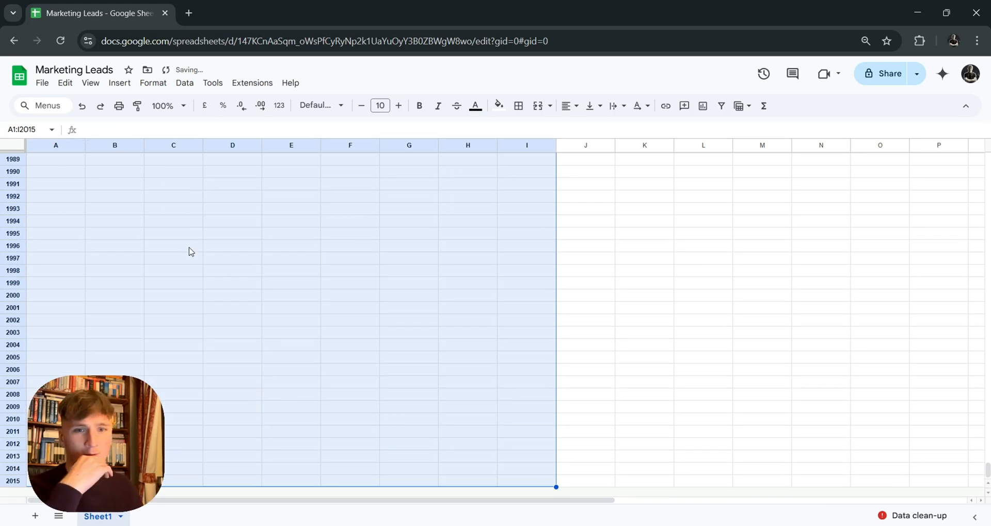
left_click(188, 253)
left_click_drag(987, 465, 988, 155)
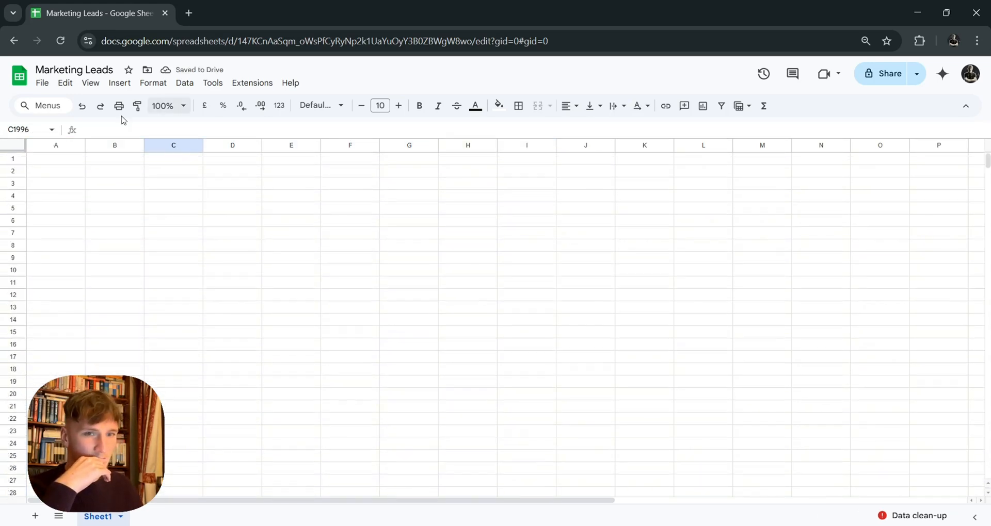
left_click(42, 83)
left_click(63, 140)
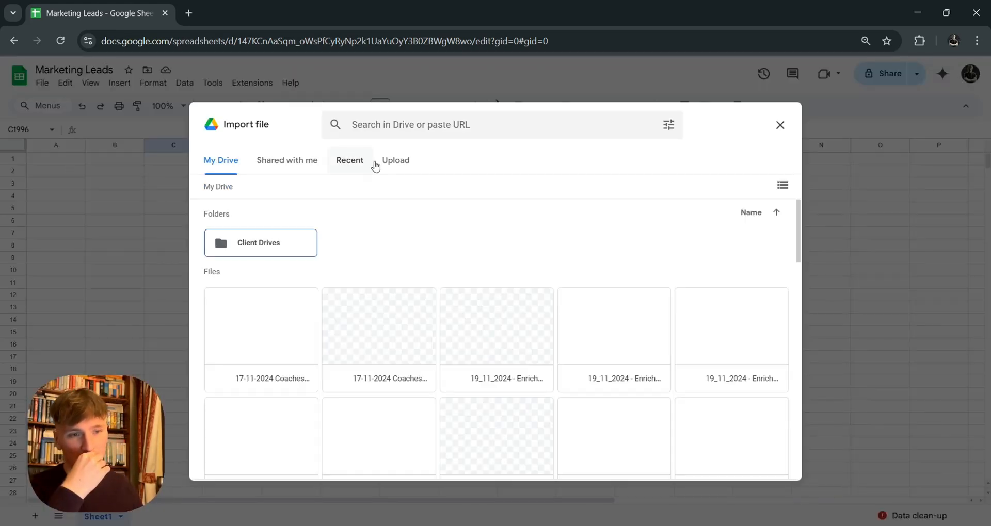
left_click(395, 160)
left_click(491, 367)
double_click(207, 118)
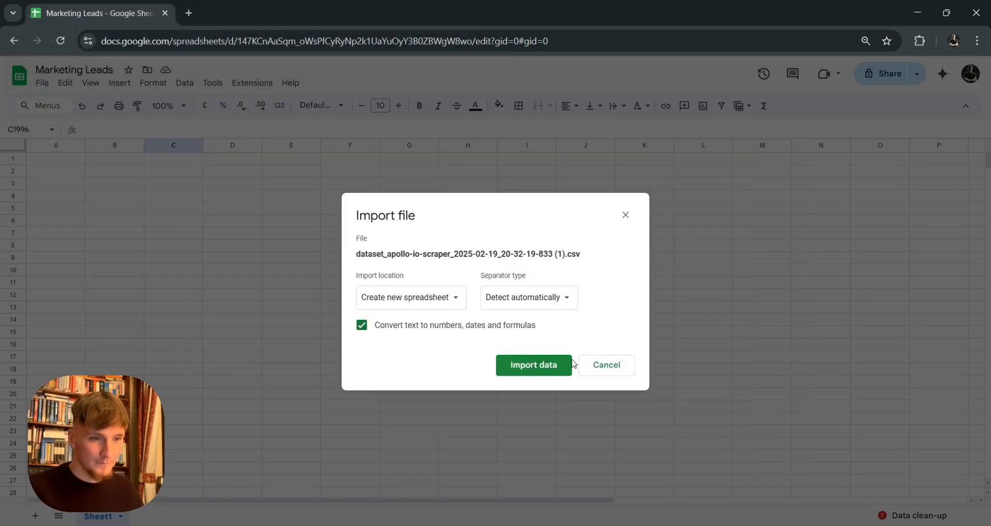
left_click(432, 297)
left_click(438, 377)
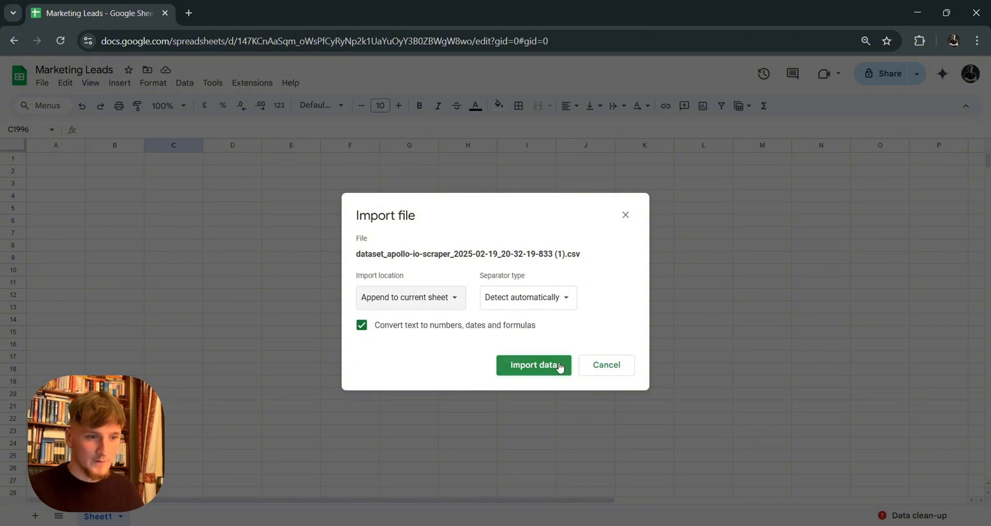
left_click(560, 368)
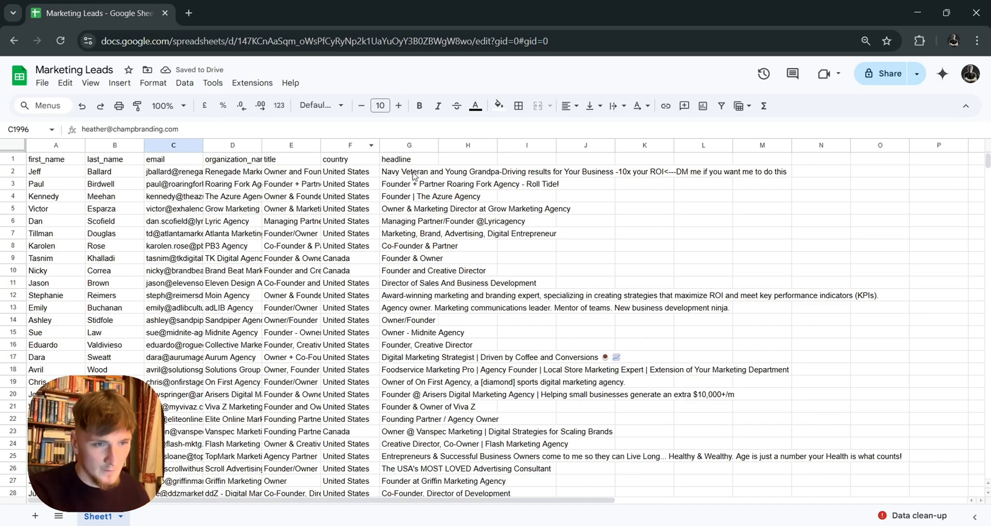
Widen the headline column and make the header cells A1:G1 bold
left_click(413, 158)
left_click_drag(438, 145, 61, 160)
left_click(584, 161)
key("ctrl+b")
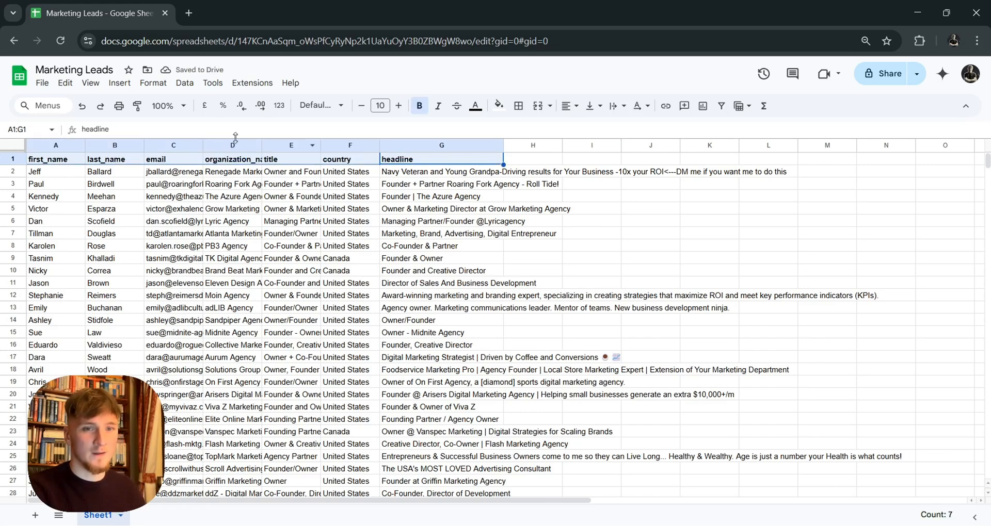
Format the header cells A1:G1 with font size 11, white text and a black fill
left_click(399, 106)
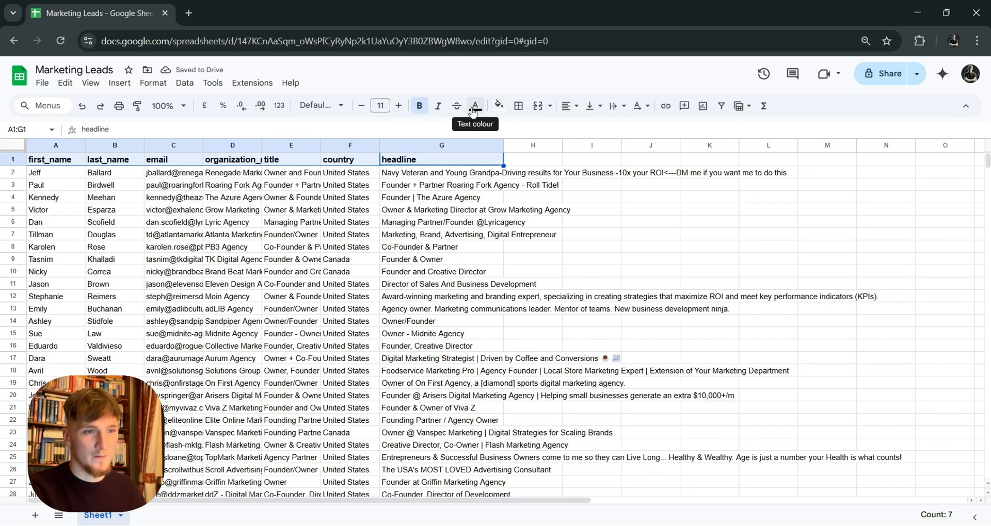
left_click(497, 107)
left_click(499, 106)
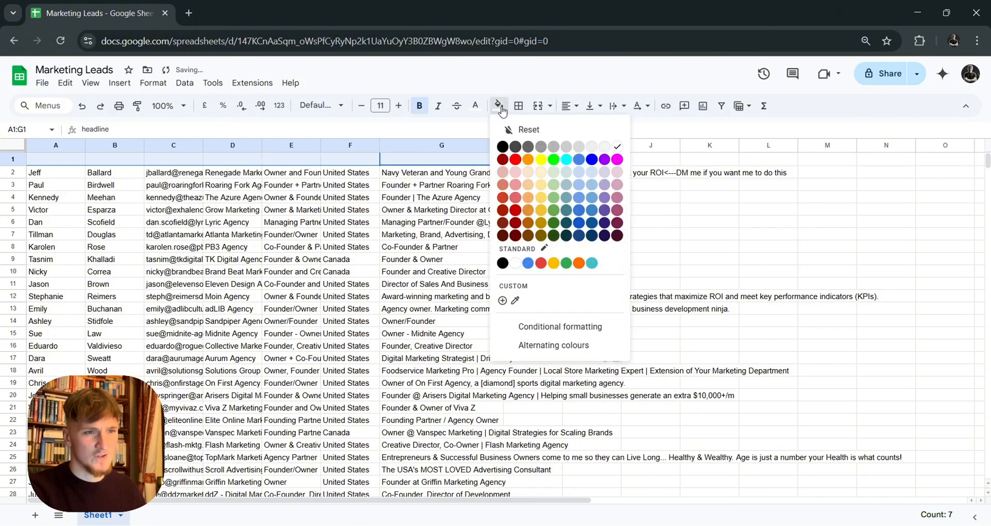
left_click(502, 147)
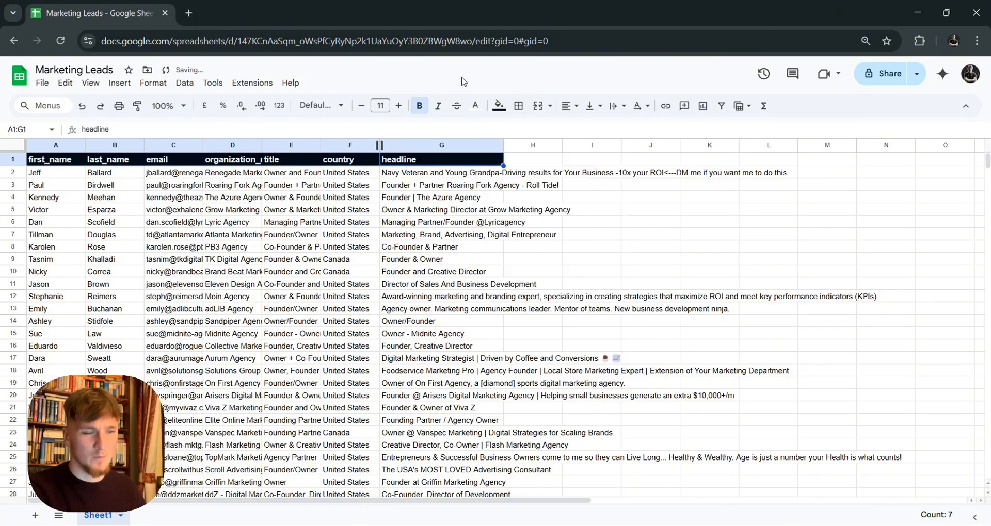
Look through the imported lead rows below the formatted header row
double_click(455, 237)
double_click(581, 224)
scroll(626, 252, "down", 2)
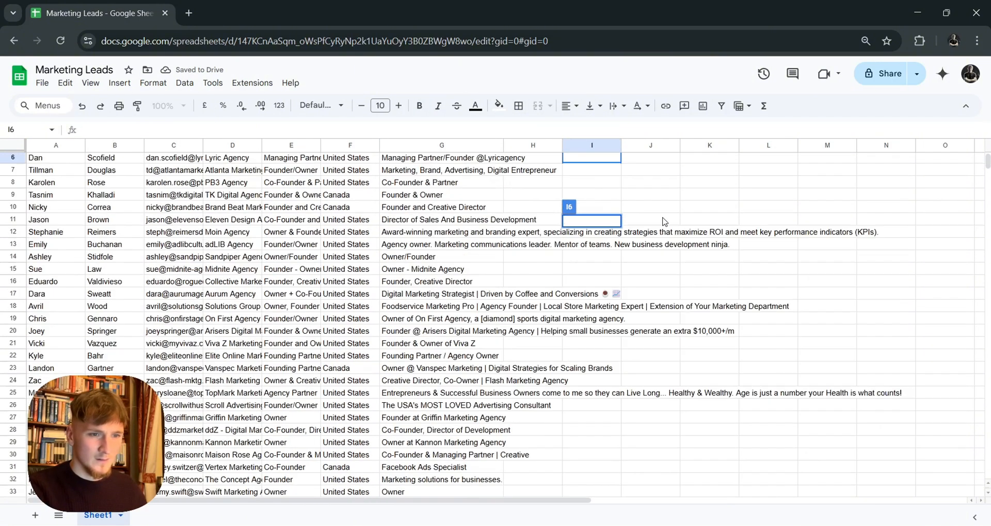
scroll(645, 248, "up", 2)
left_click(717, 248)
scroll(899, 339, "down", 20)
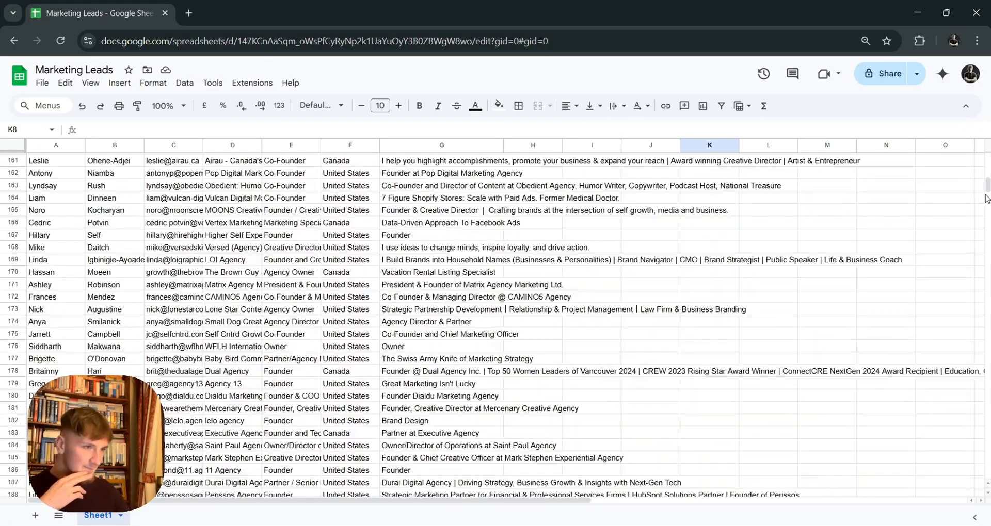
left_click_drag(986, 199, 948, 114)
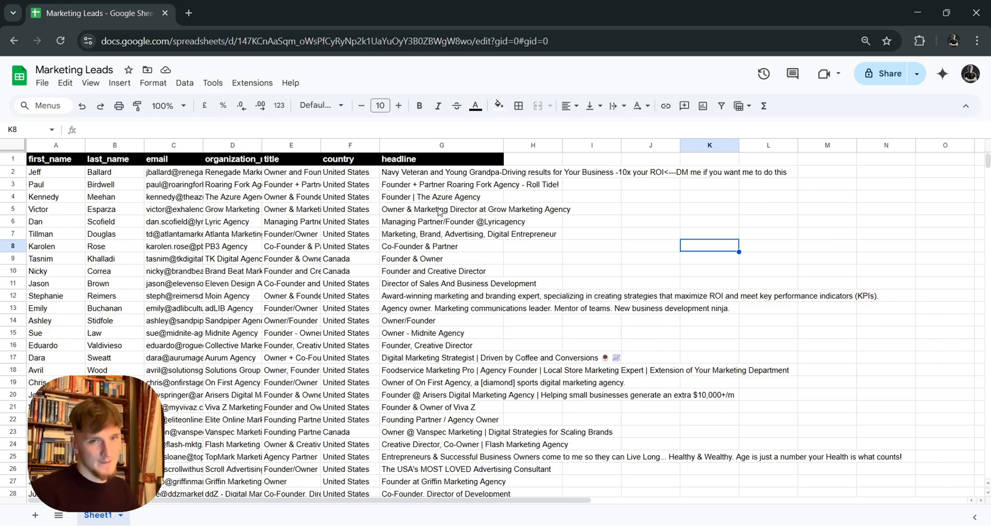
left_click(495, 145)
right_click(498, 148)
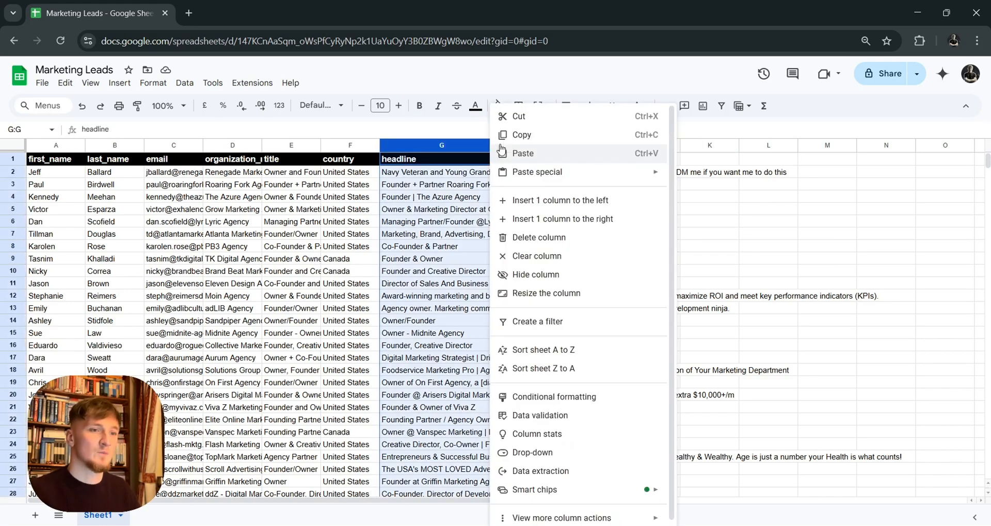
left_click(522, 153)
left_click(570, 222)
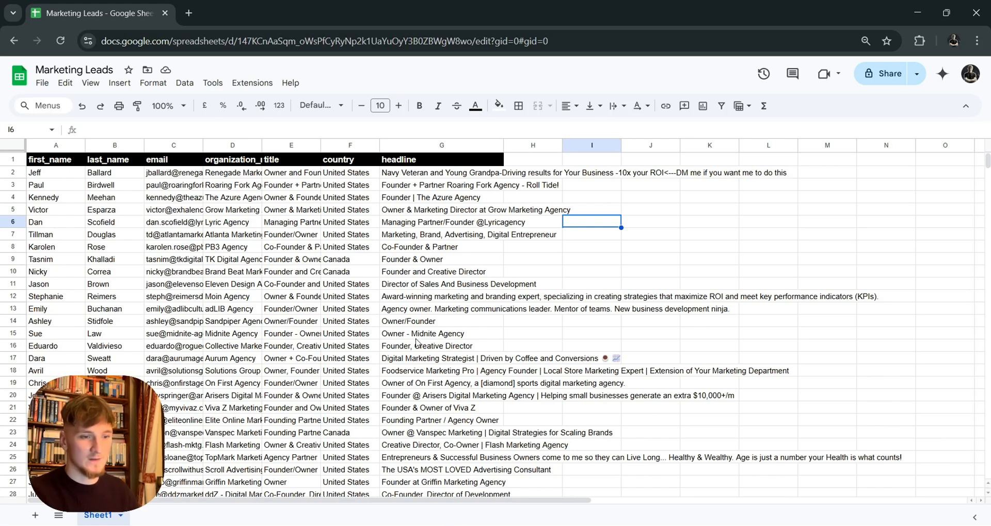
Download the Marketing Leads sheet as comma-separated values (.csv)
left_click(43, 83)
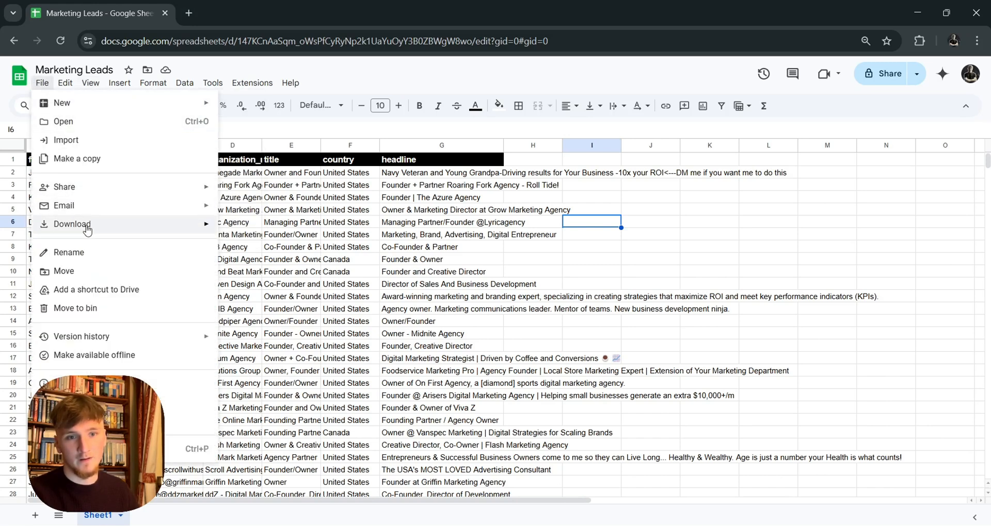
mouse_move(101, 226)
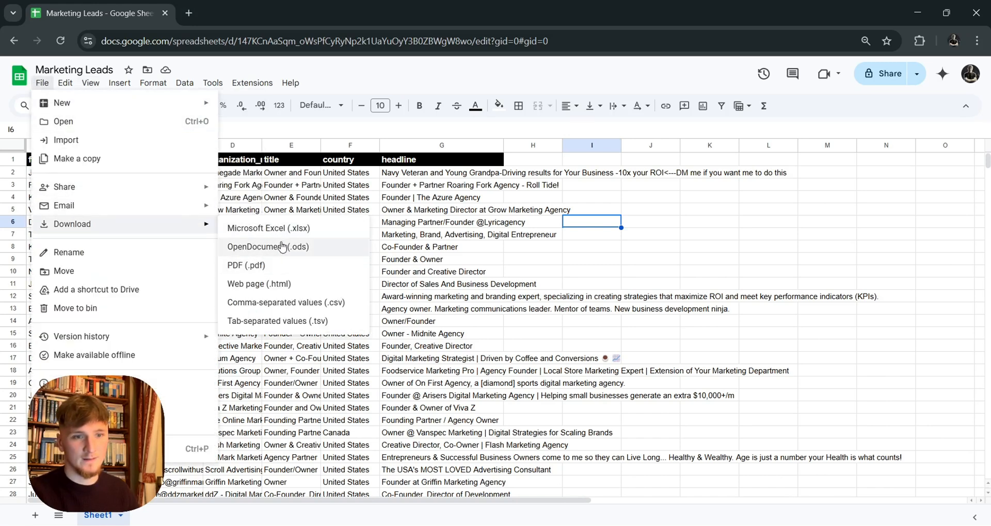
left_click(310, 304)
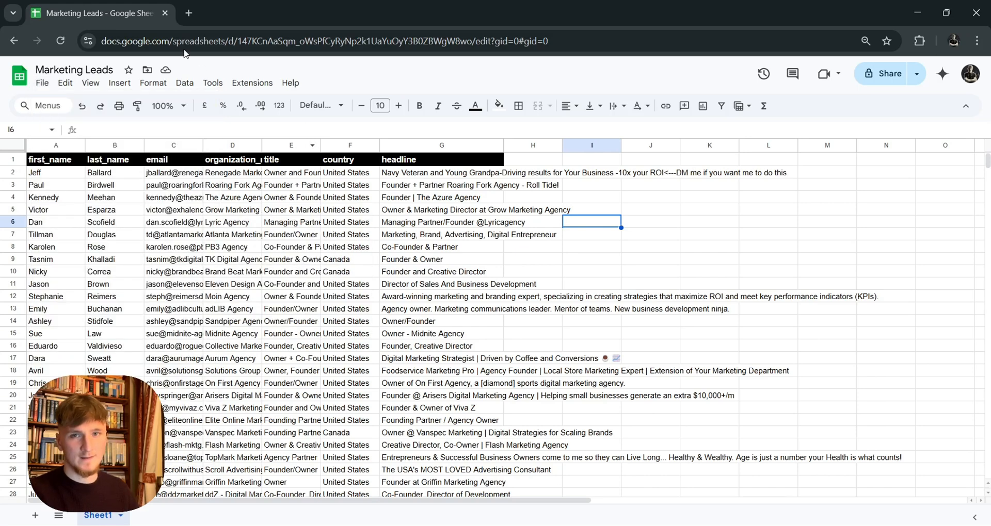
Open the mails.so list validation dashboard in a new browser tab
left_click(189, 14)
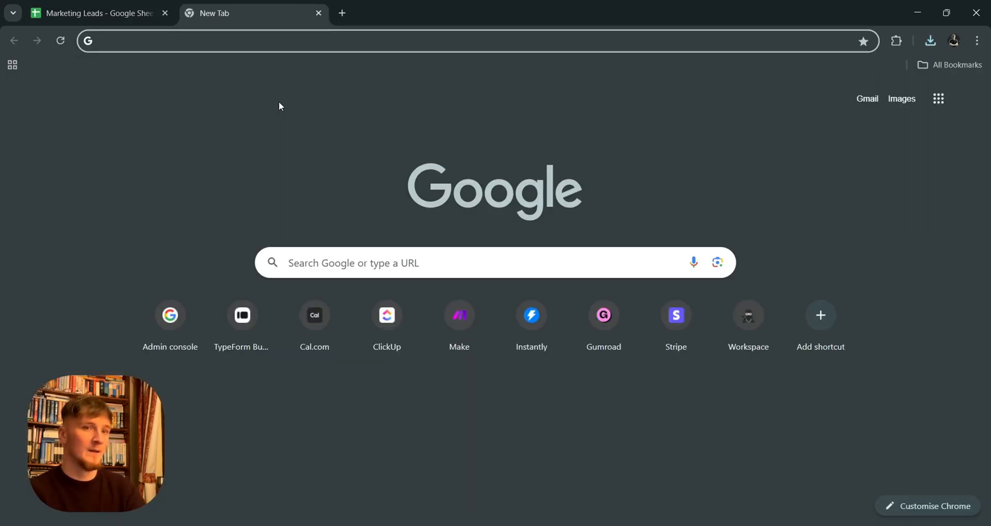
type("mails")
key("Return")
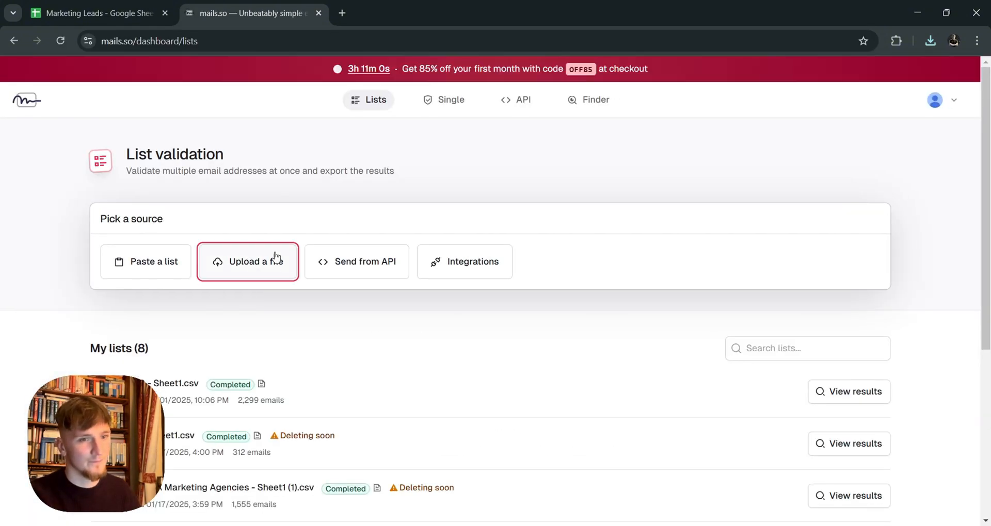
Upload Marketing Leads - Sheet1.csv from Downloads as the source file and start validating the list
left_click(249, 269)
left_click(255, 311)
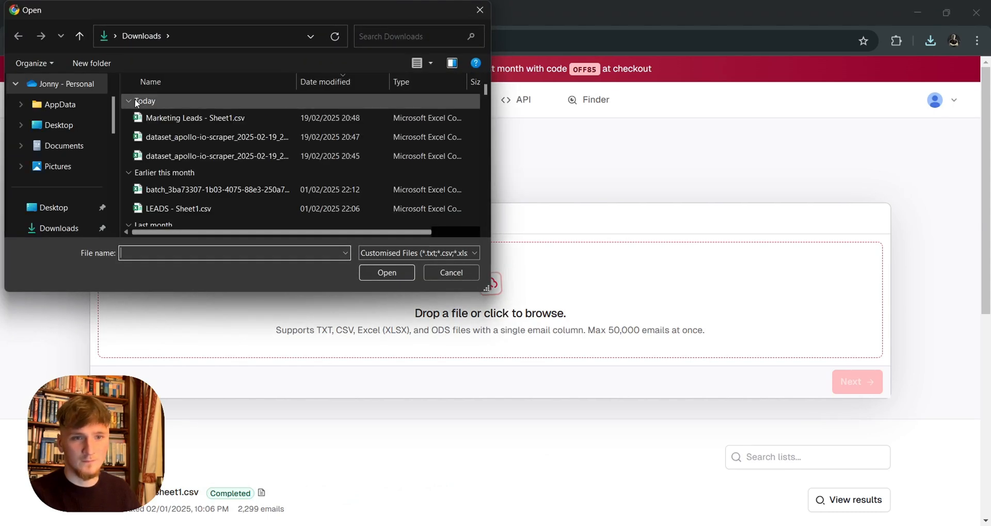
double_click(181, 118)
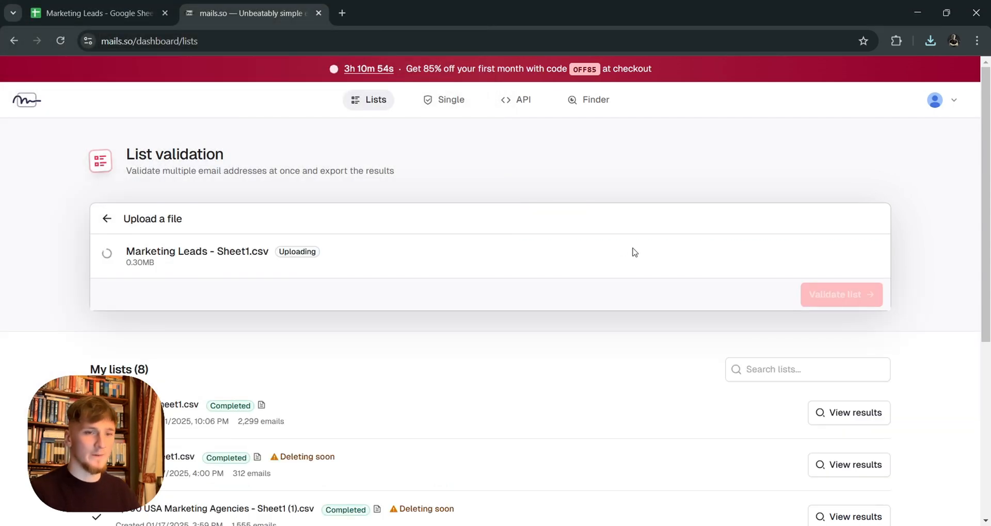
scroll(596, 387, "down", 6)
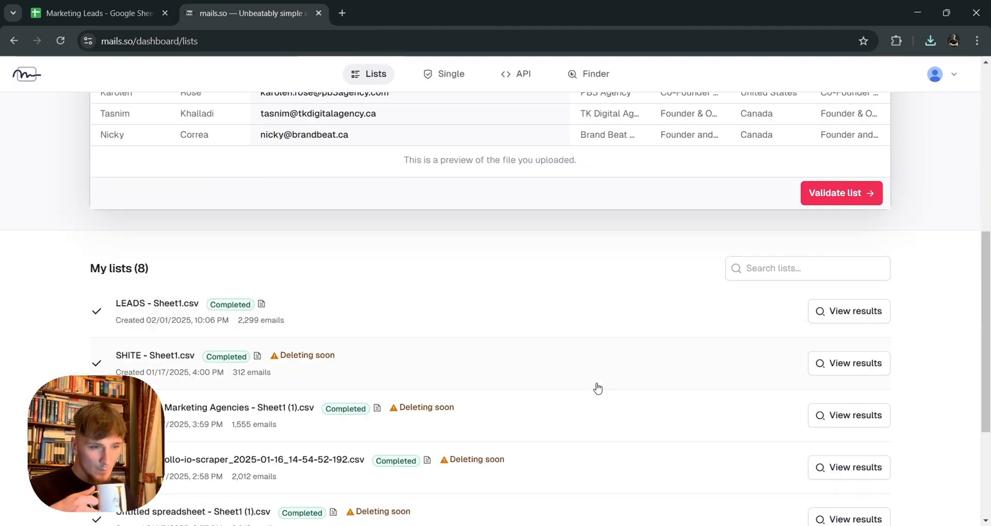
scroll(635, 369, "up", 4)
left_click(840, 386)
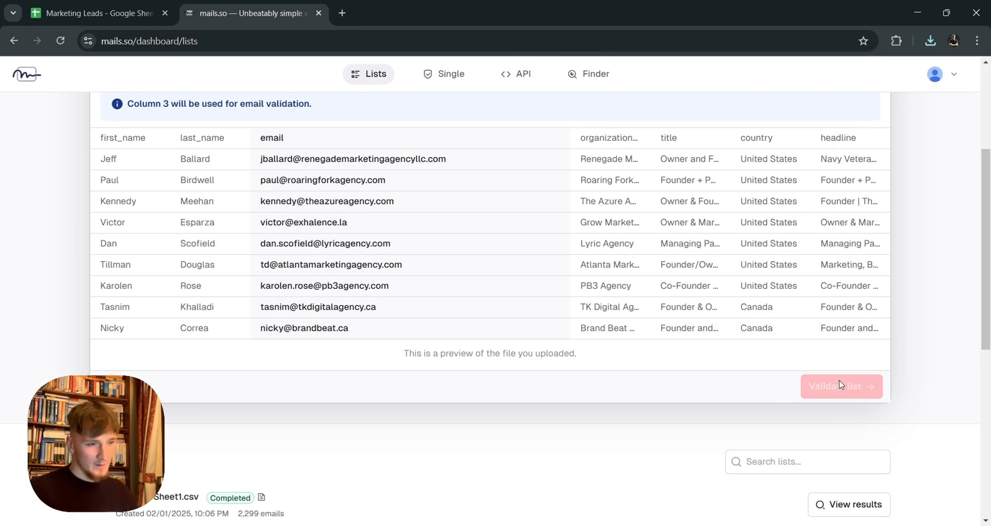
Open the validation results for Marketing Leads - Sheet1.csv and examine the deliverability breakdown
scroll(603, 351, "up", 5)
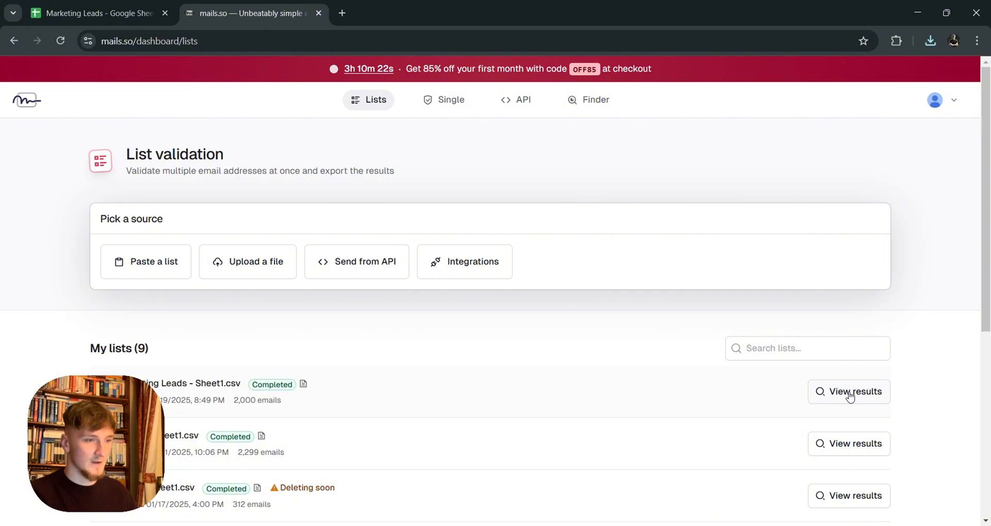
left_click(850, 394)
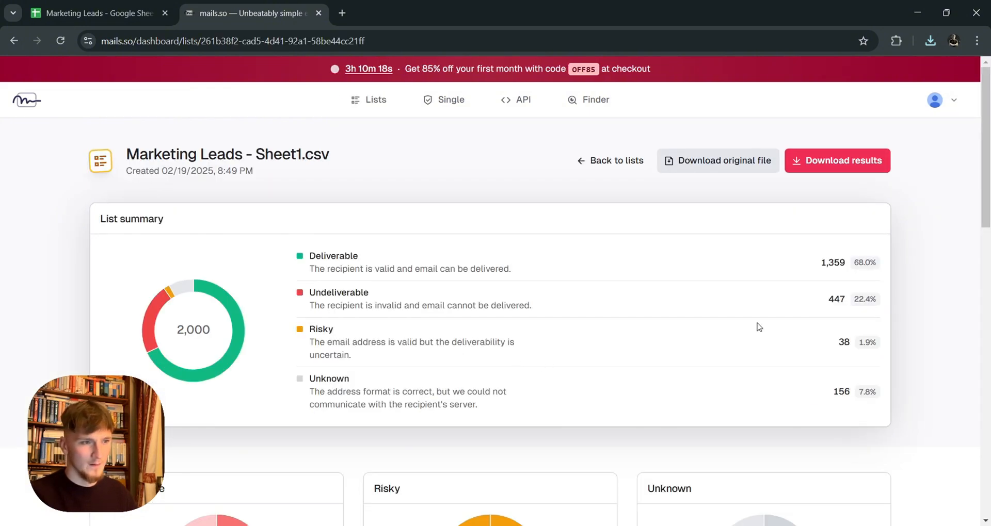
left_click_drag(821, 262, 858, 264)
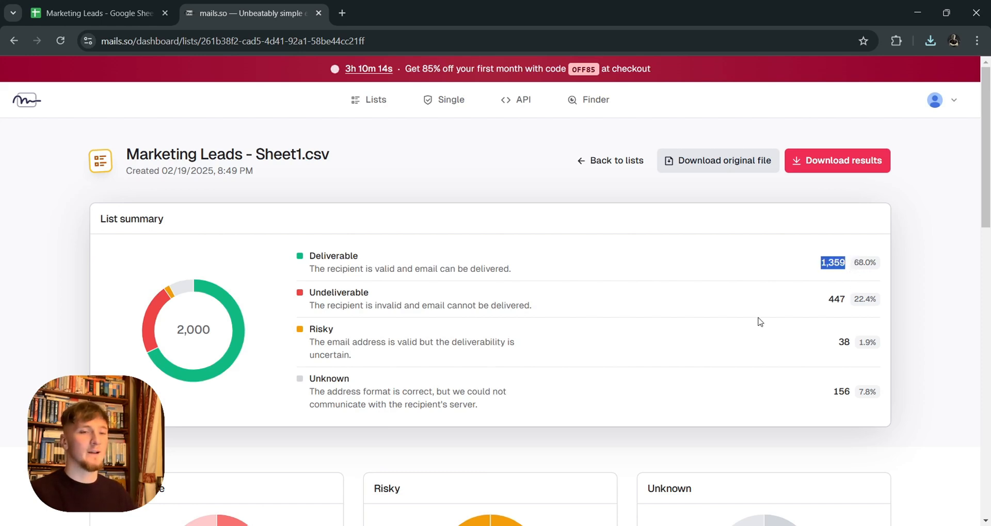
left_click(938, 322)
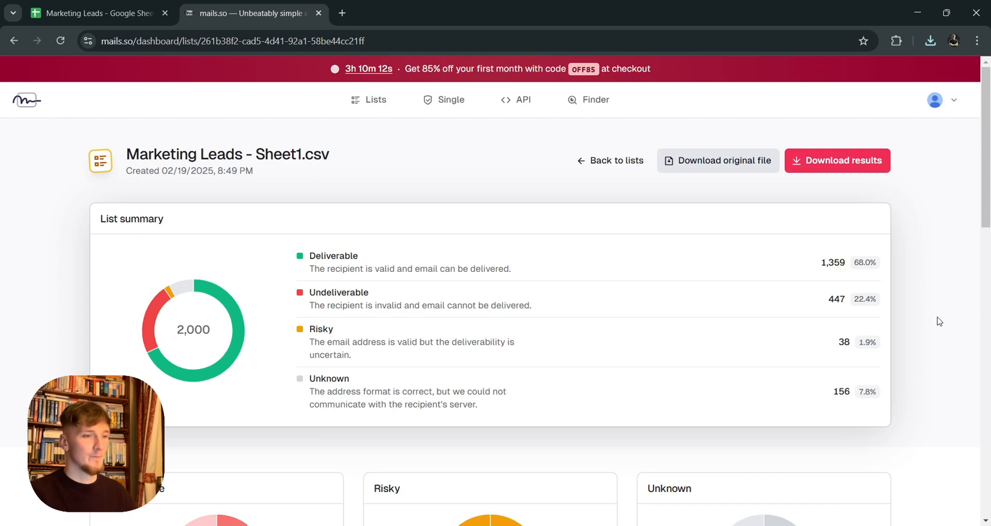
scroll(813, 310, "down", 6)
scroll(632, 325, "up", 6)
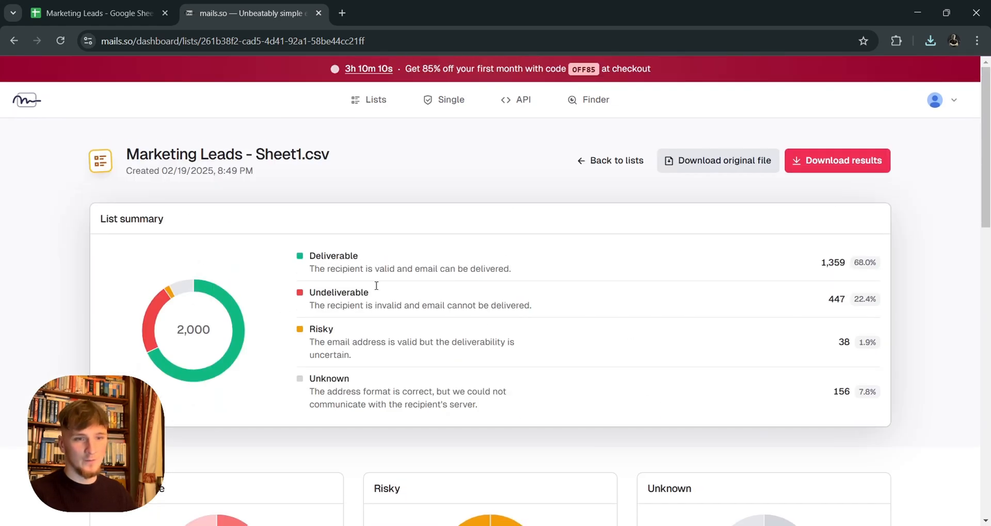
Try to download the Maximum Deliverability results as a CSV file and check the recent downloads
left_click(800, 162)
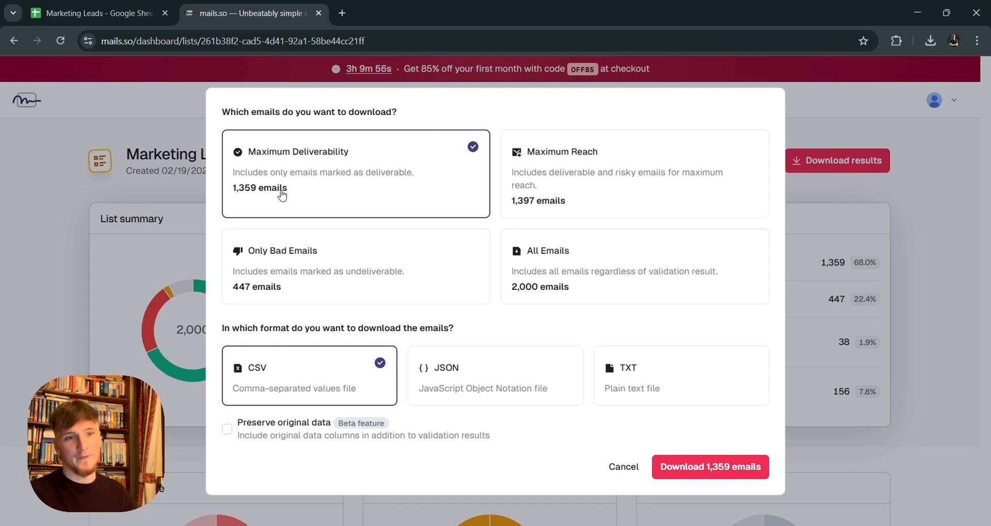
left_click(710, 468)
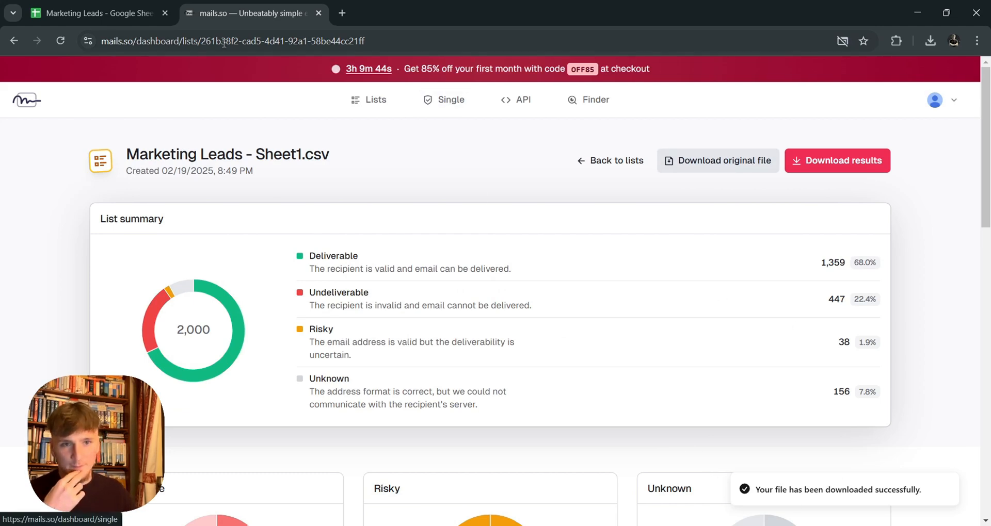
left_click(929, 41)
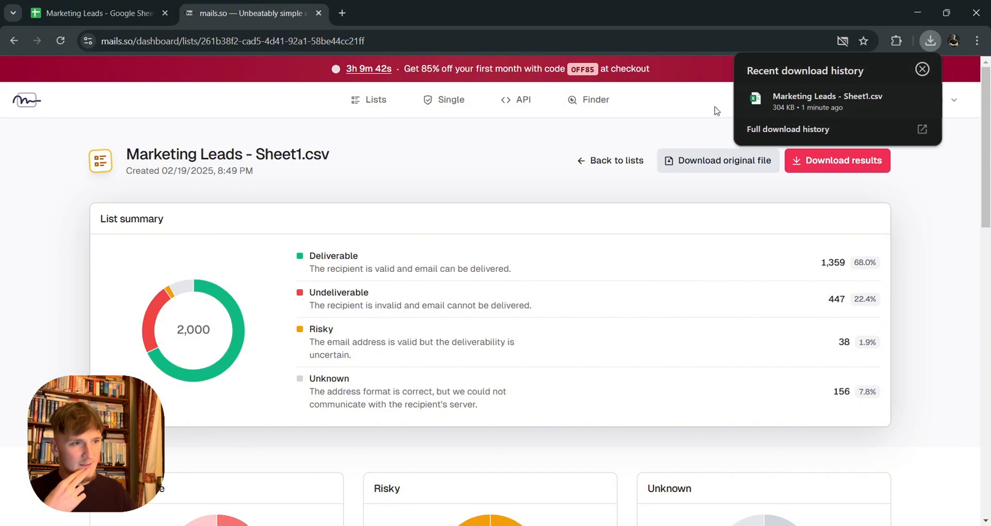
left_click(688, 104)
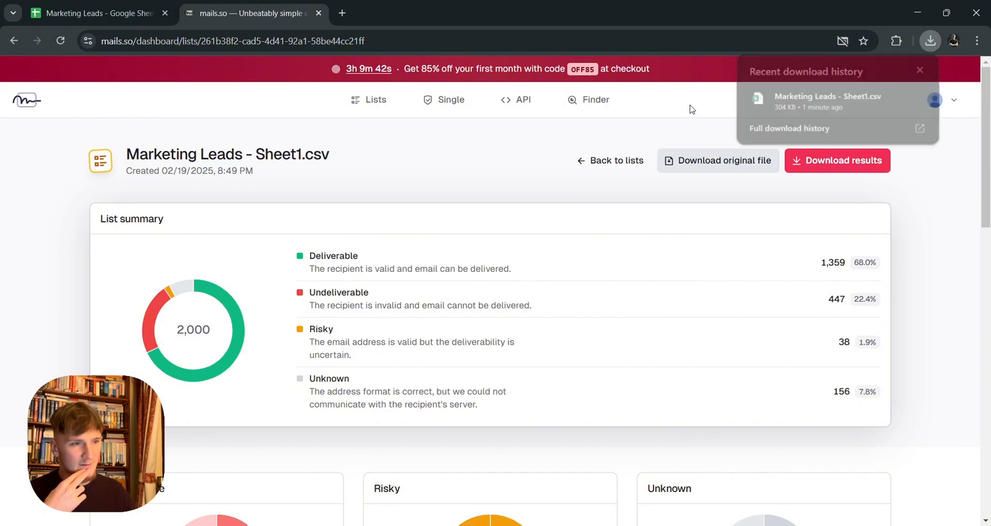
left_click(842, 42)
left_click(756, 121)
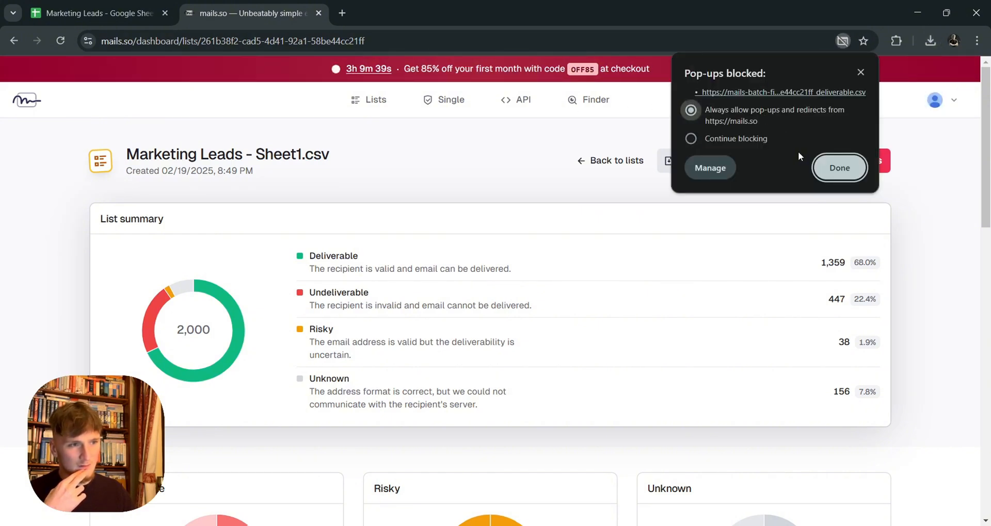
left_click(834, 170)
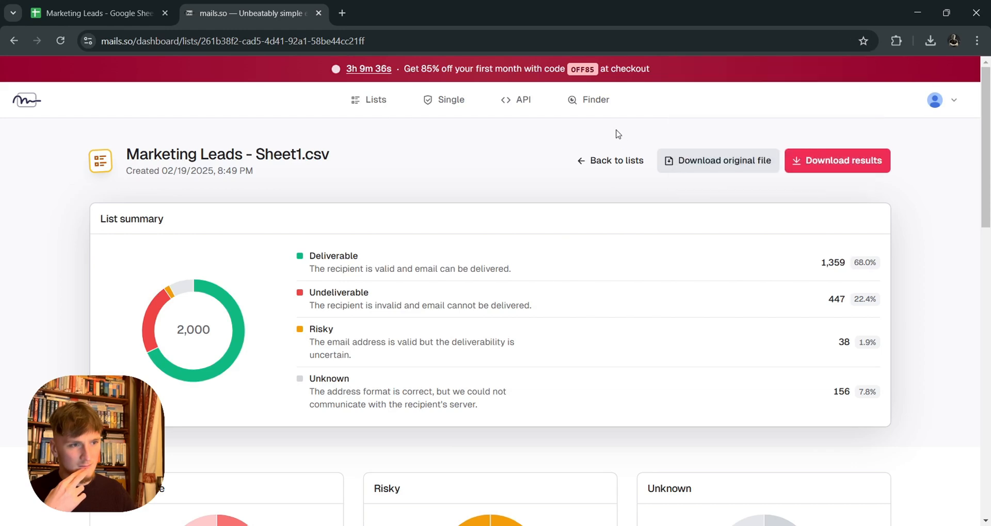
left_click(810, 160)
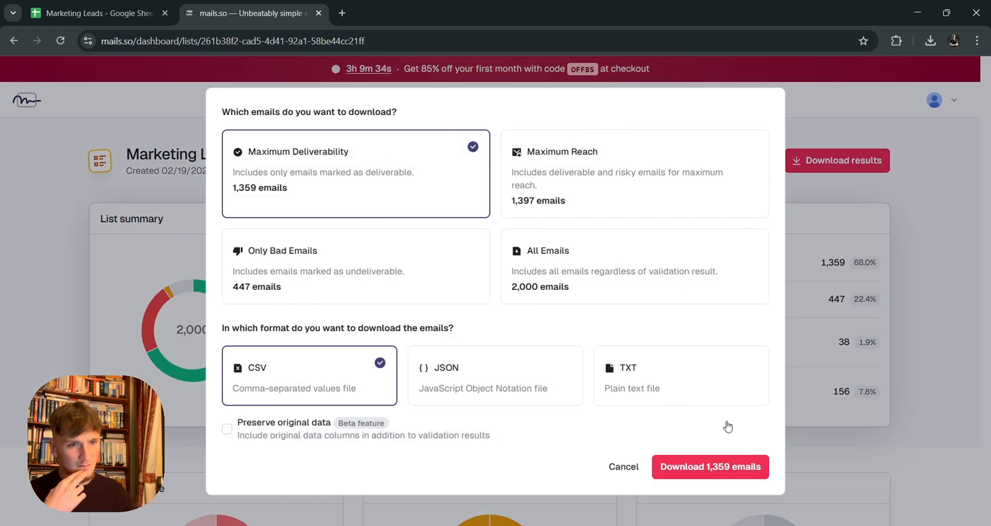
left_click(735, 471)
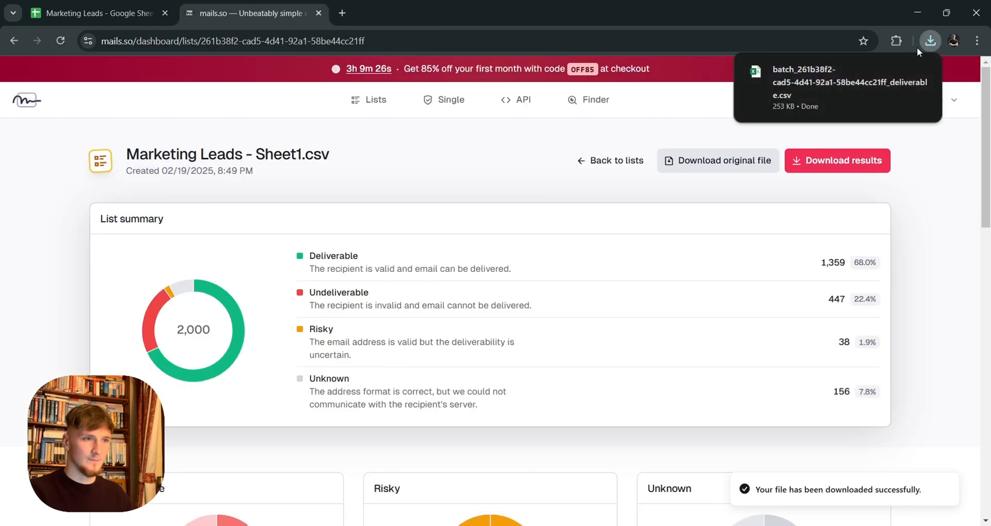
Switch back to the Marketing Leads spreadsheet and add a new blank sheet
left_click(61, 14)
left_click(32, 515)
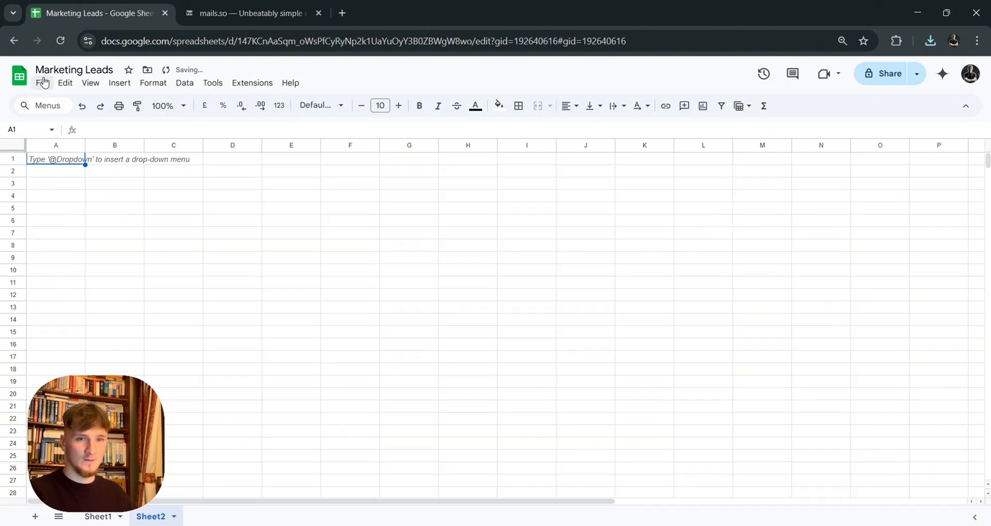
left_click(64, 82)
left_click(58, 85)
Import batch_261b38f2-cad5-4d41-92a1-58be44cc21ff_deliverable.csv from the computer, appending its data to the current empty Sheet2
left_click(42, 82)
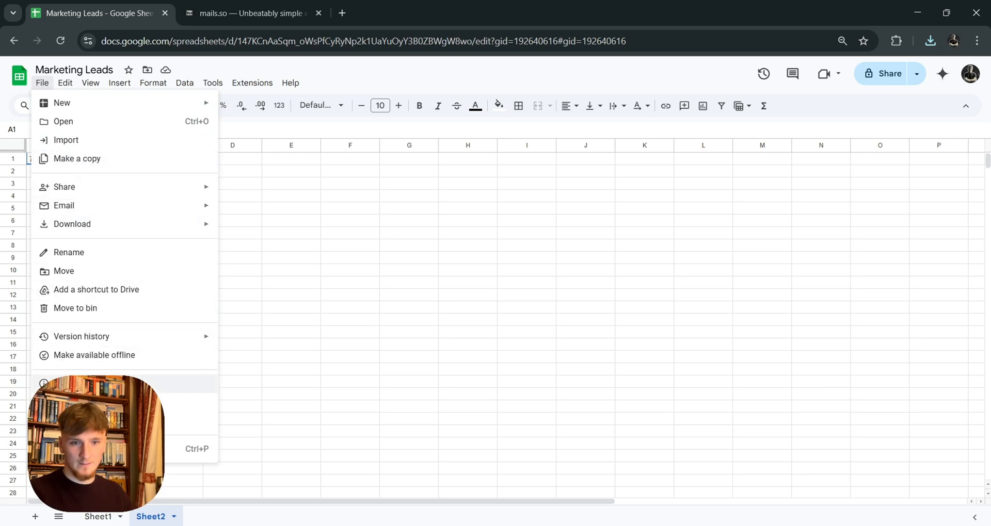
left_click(76, 144)
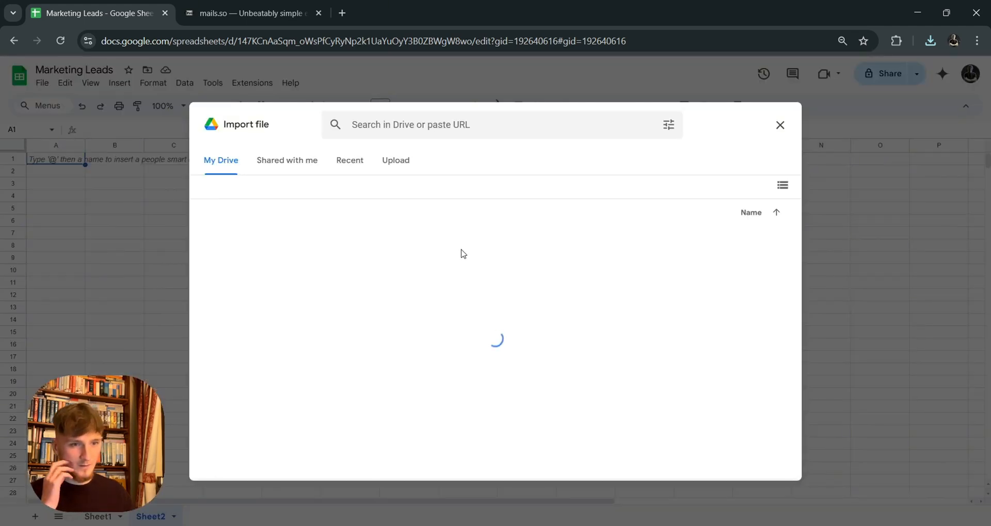
left_click(396, 160)
left_click(490, 367)
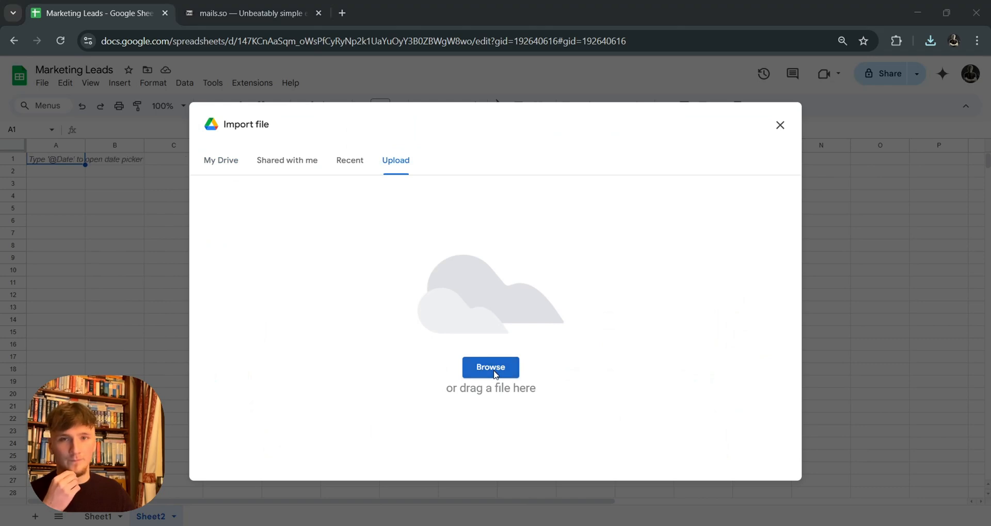
double_click(193, 118)
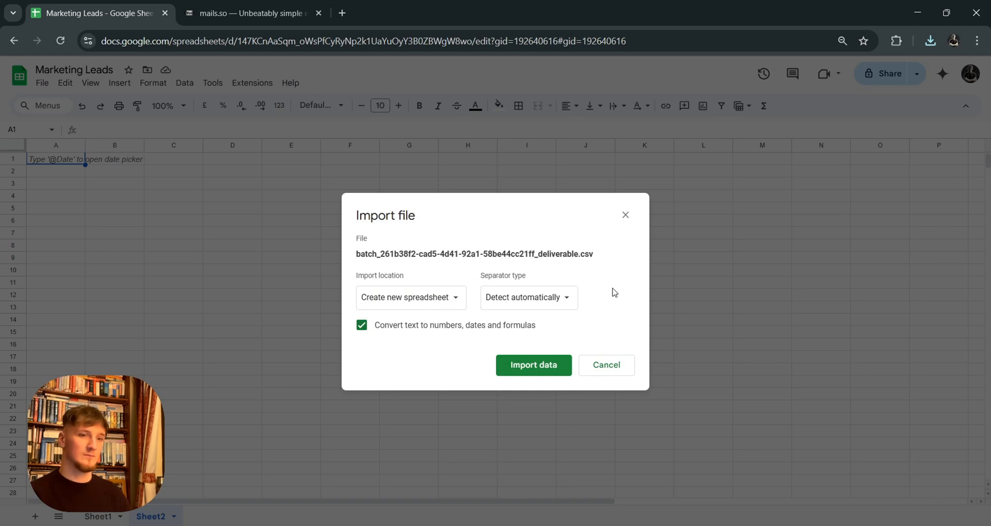
left_click(438, 304)
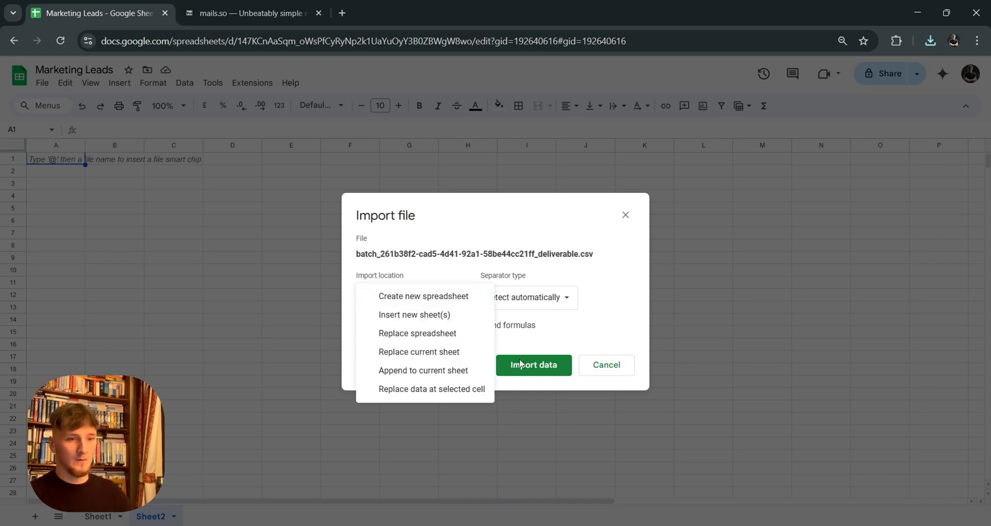
left_click(454, 372)
left_click(563, 372)
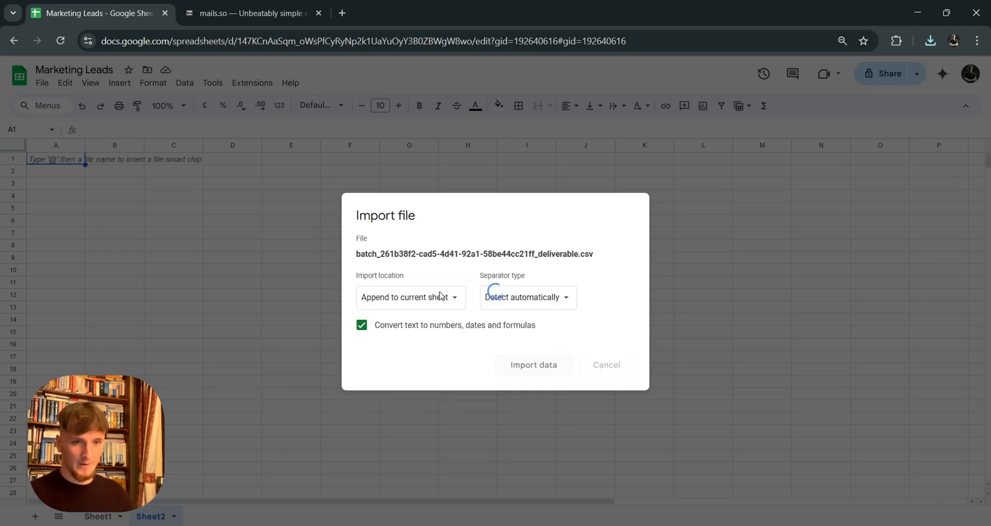
scroll(315, 268, "down", 20)
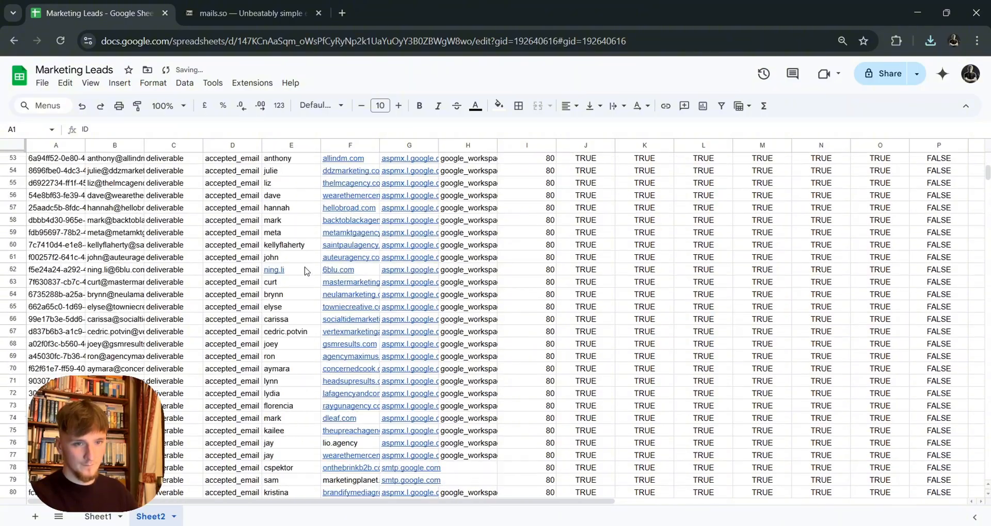
scroll(326, 316, "down", 5)
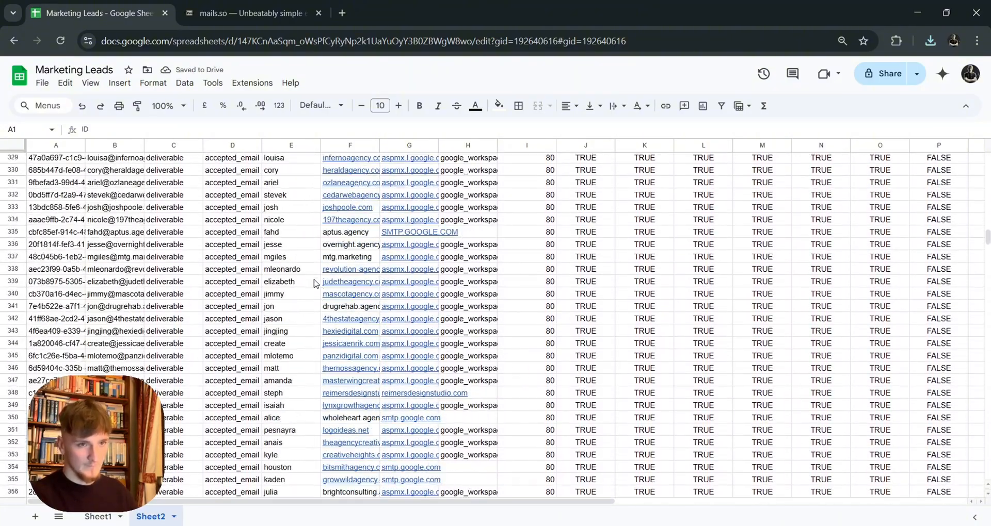
Open the Gamma guide "How to scrape & verify 2,000 lead emails per day for FREE" in a new tab and go to its step-by-step card
left_click(341, 13)
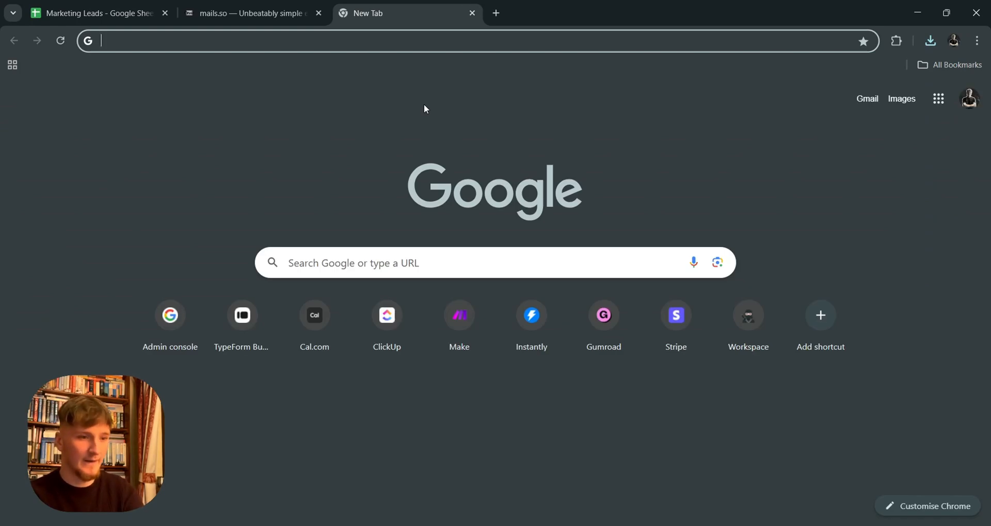
type("gamma")
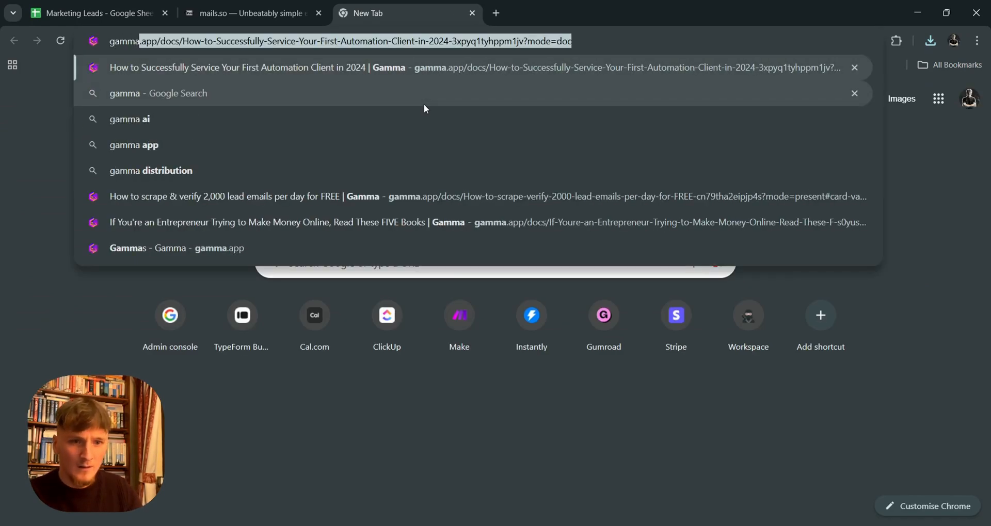
left_click(376, 201)
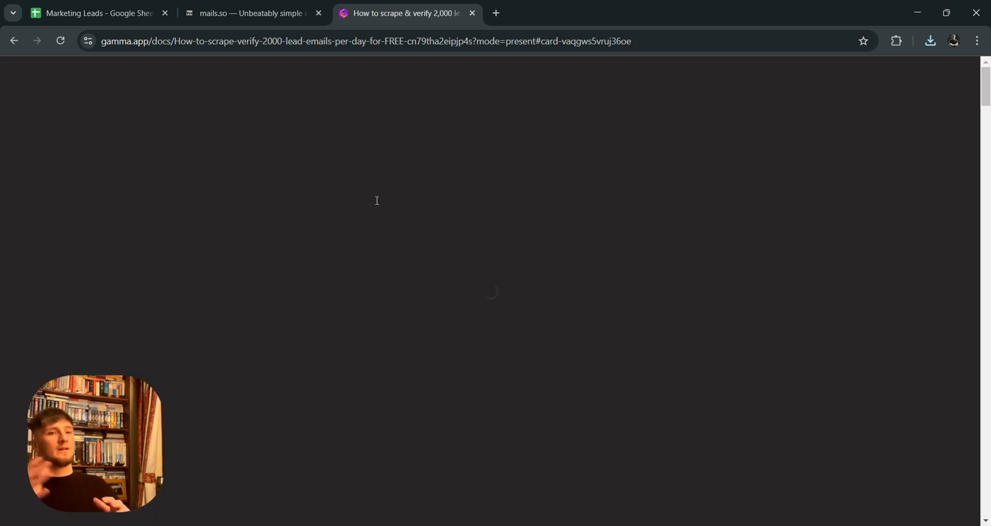
key("Right")
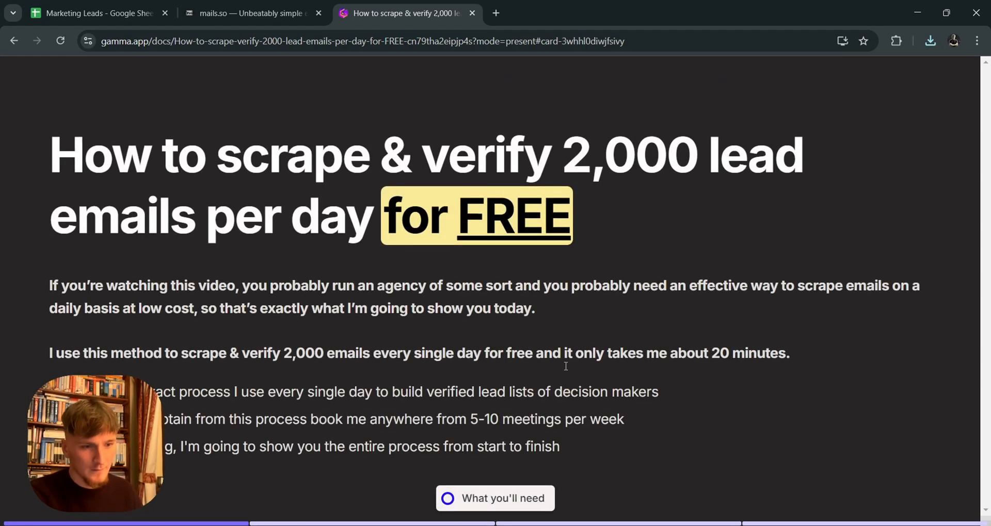
key("Right")
Find the ARRAYFORMULA meant for cell D2 in the guide's instructions and copy it
scroll(546, 352, "down", 15)
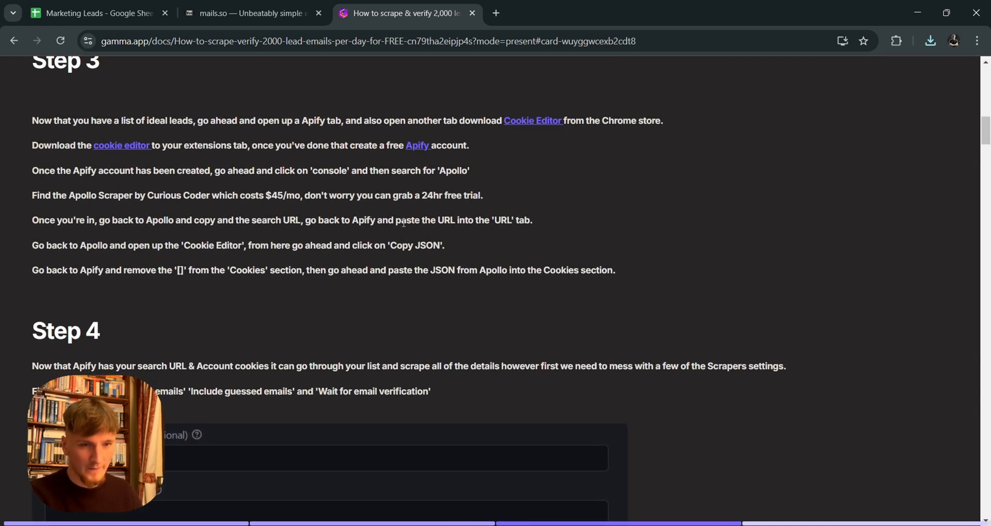
scroll(408, 223, "down", 20)
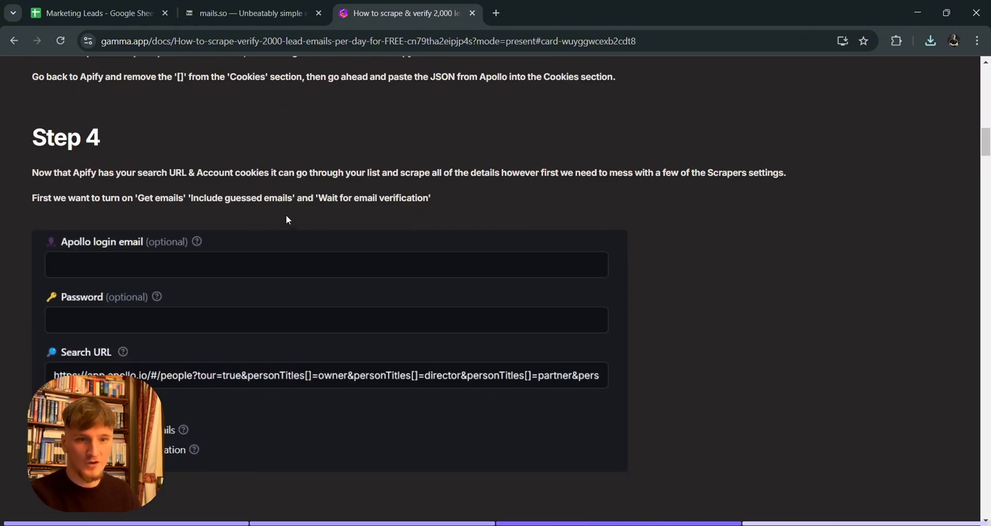
scroll(315, 238, "down", 2)
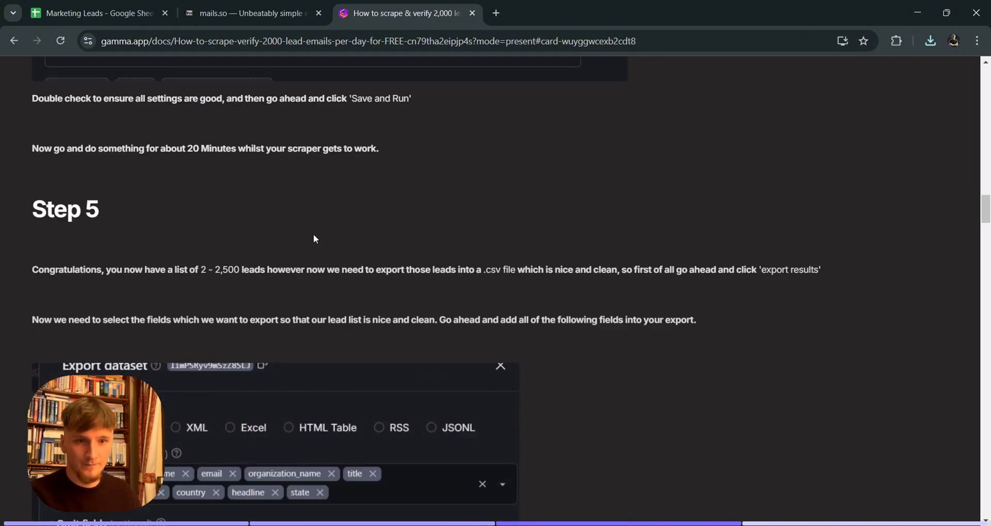
scroll(314, 237, "up", 1)
scroll(396, 263, "down", 20)
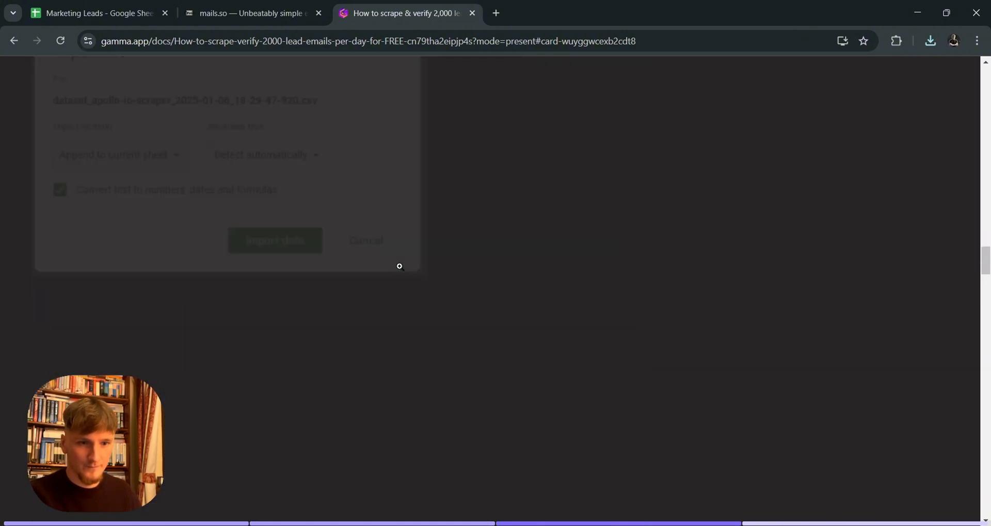
scroll(400, 268, "up", 1)
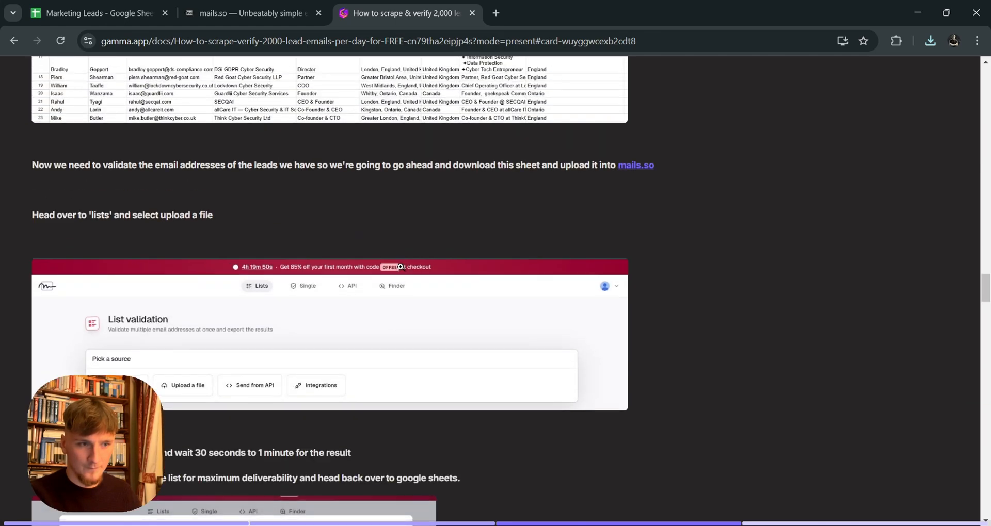
scroll(400, 267, "down", 14)
scroll(400, 265, "down", 9)
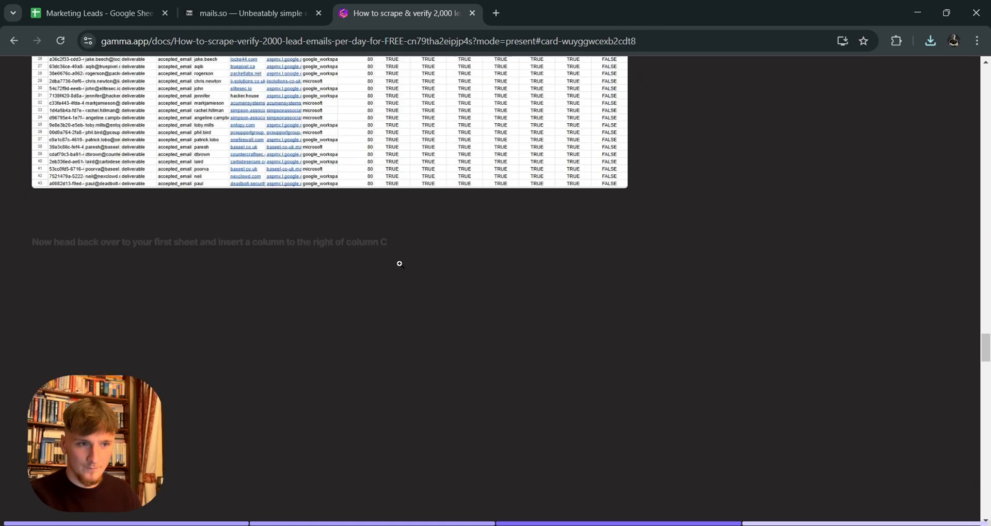
scroll(397, 263, "up", 1)
scroll(366, 237, "down", 7)
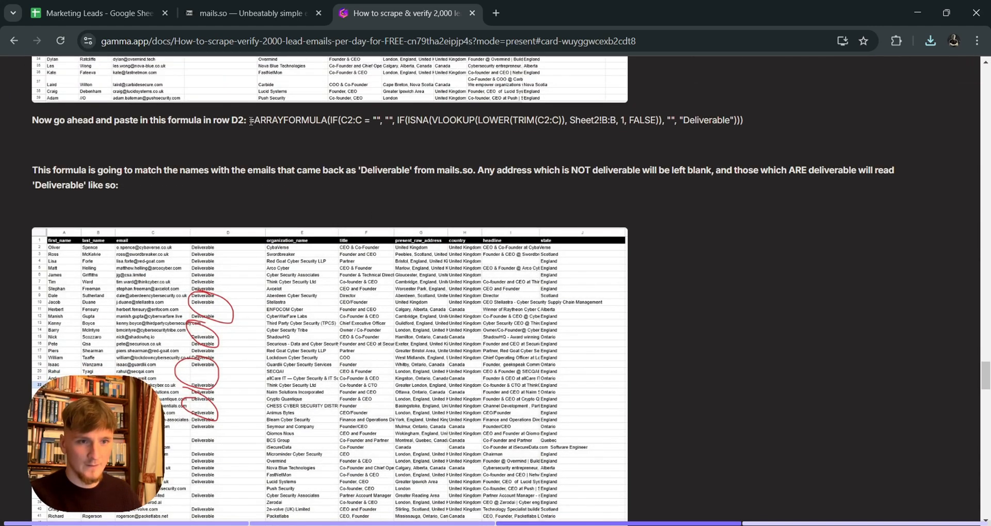
left_click_drag(252, 117, 768, 129)
key("ctrl+c")
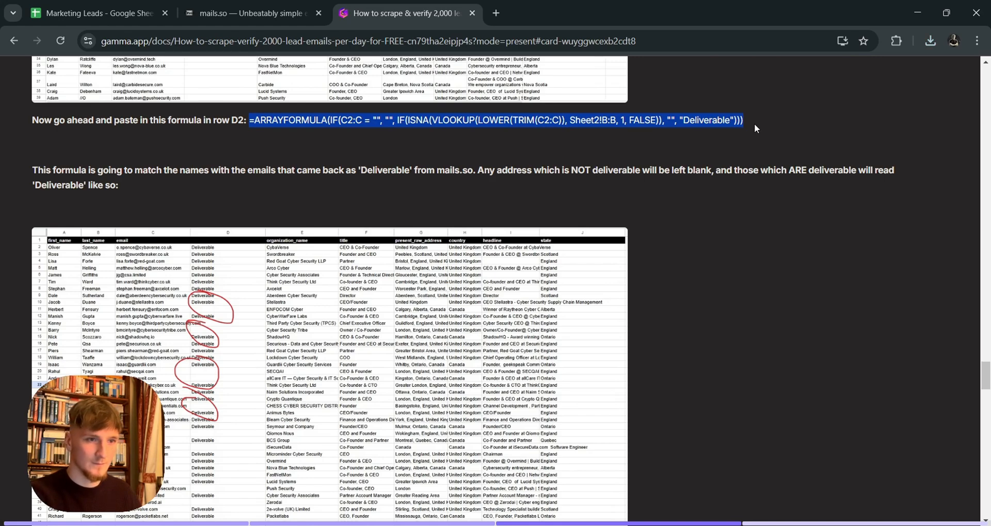
Return to the Marketing Leads spreadsheet and insert one column to the right of the email column in Sheet1
left_click(100, 5)
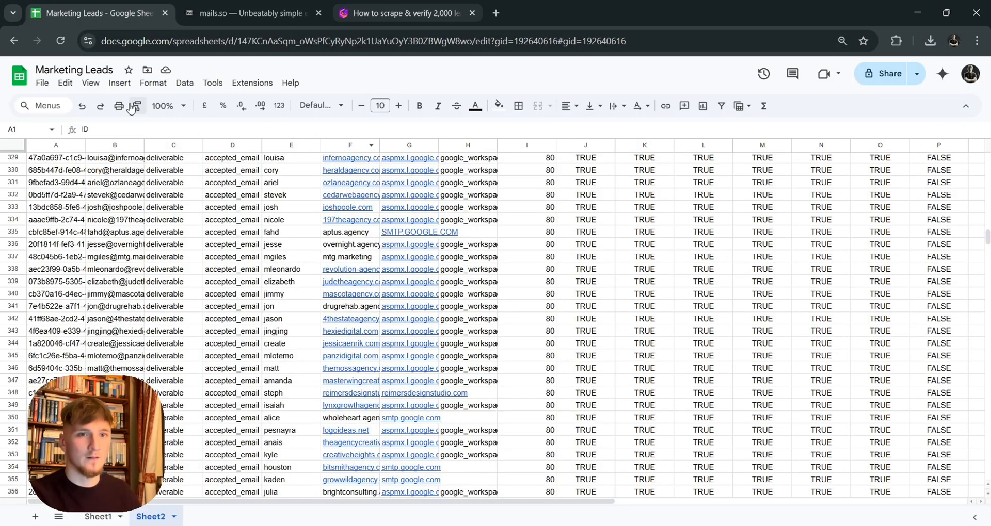
scroll(282, 256, "down", 5)
scroll(282, 257, "down", 5)
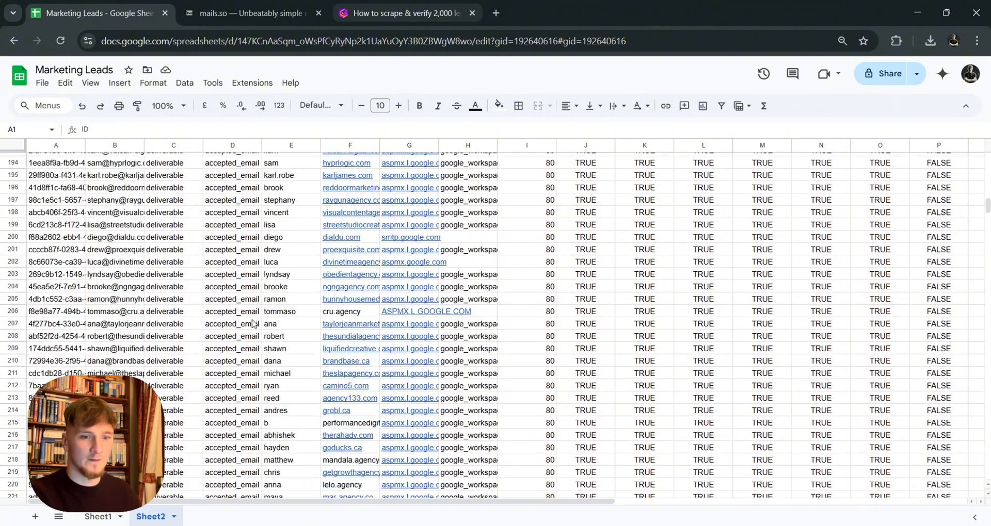
left_click(98, 517)
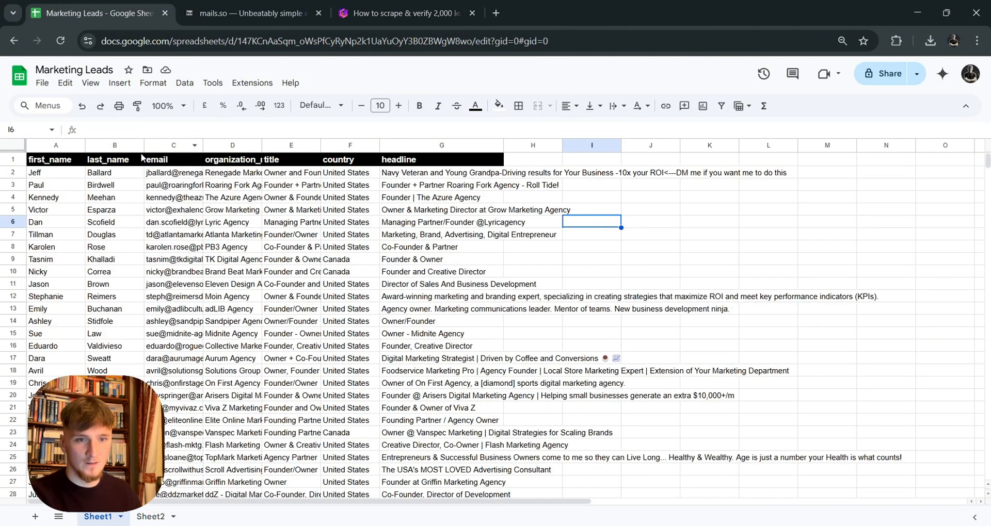
right_click(177, 150)
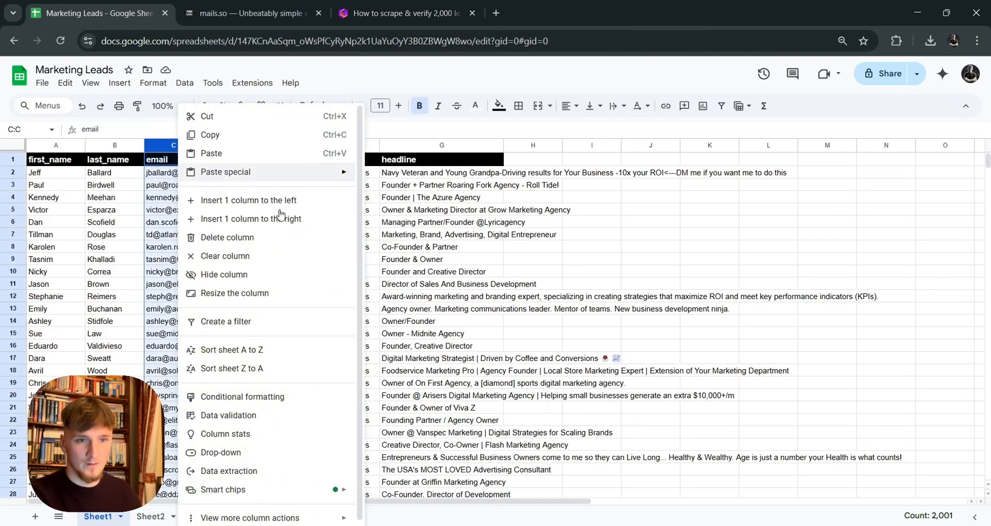
left_click(255, 220)
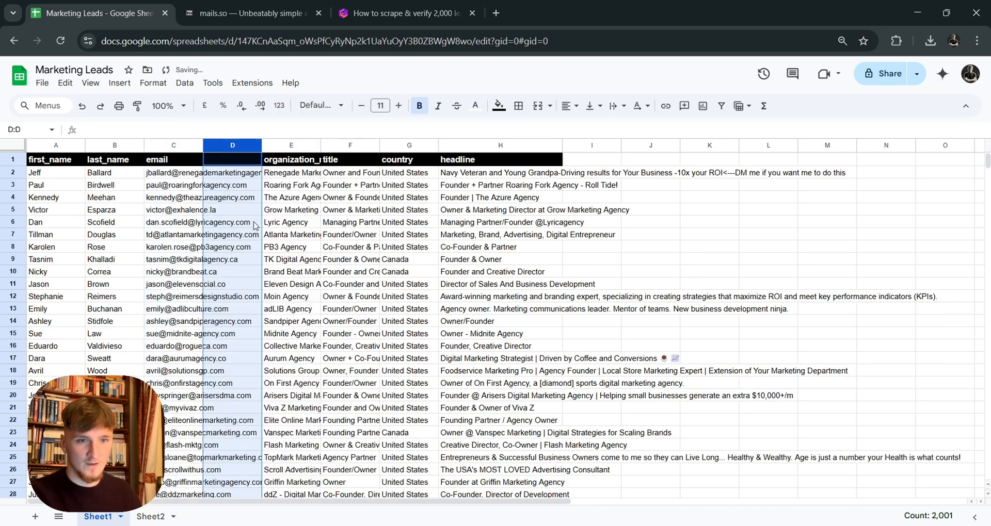
Enter =ARRAYFORMULA(IF(C2:C = "", "", IF(ISNA(VLOOKUP(LOWER(TRIM(C2:C)), Sheet2!B:B, 1, FALSE)), "", "Deliverable"))) in D2 and widen the email column
double_click(255, 160)
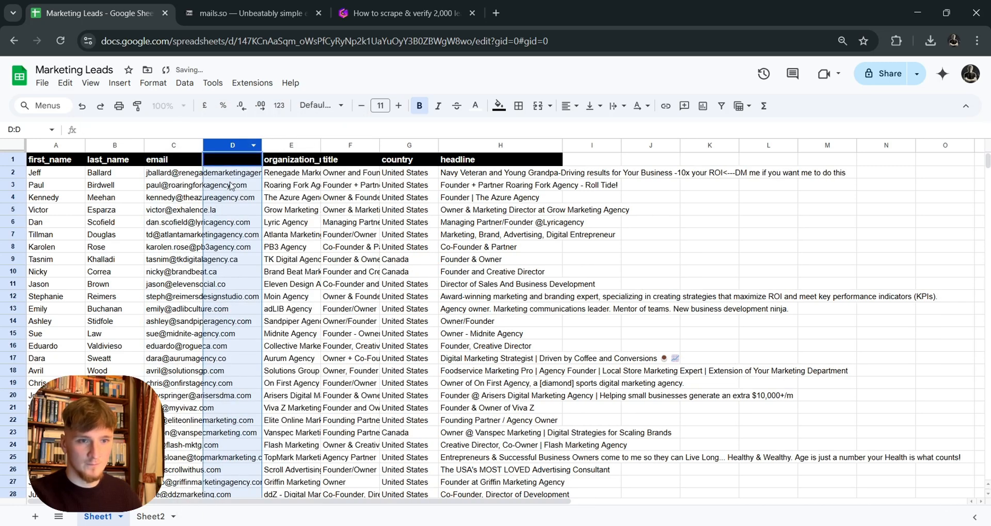
left_click(231, 186)
double_click(235, 172)
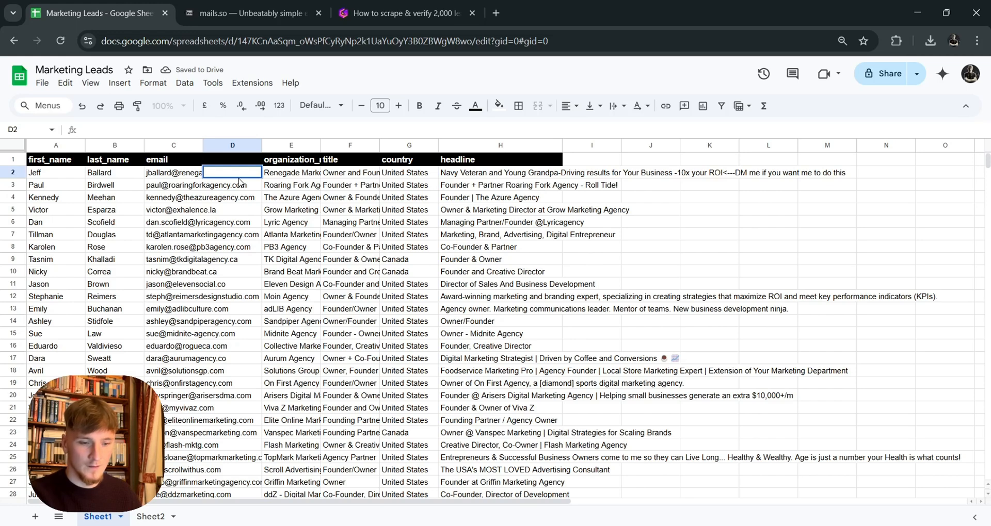
key("ctrl+v")
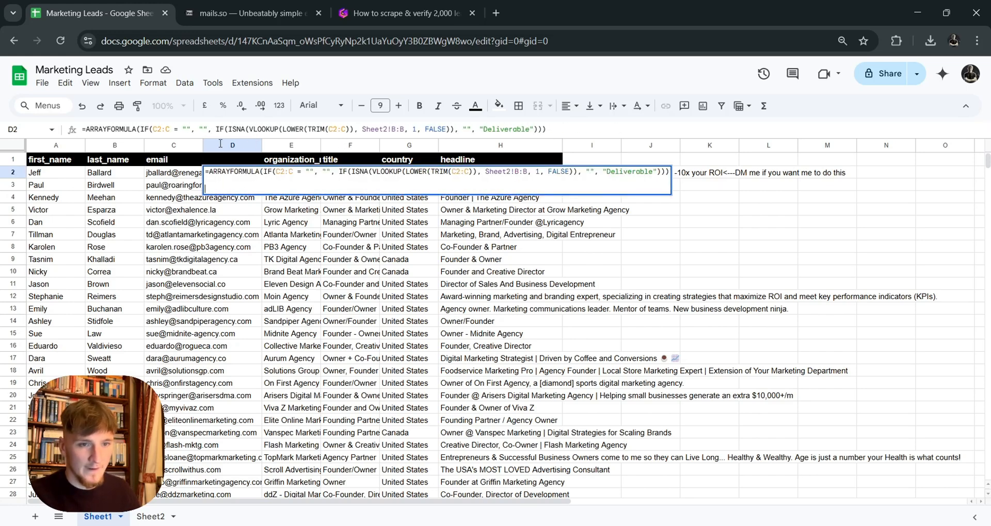
key("Return")
left_click_drag(202, 145, 306, 145)
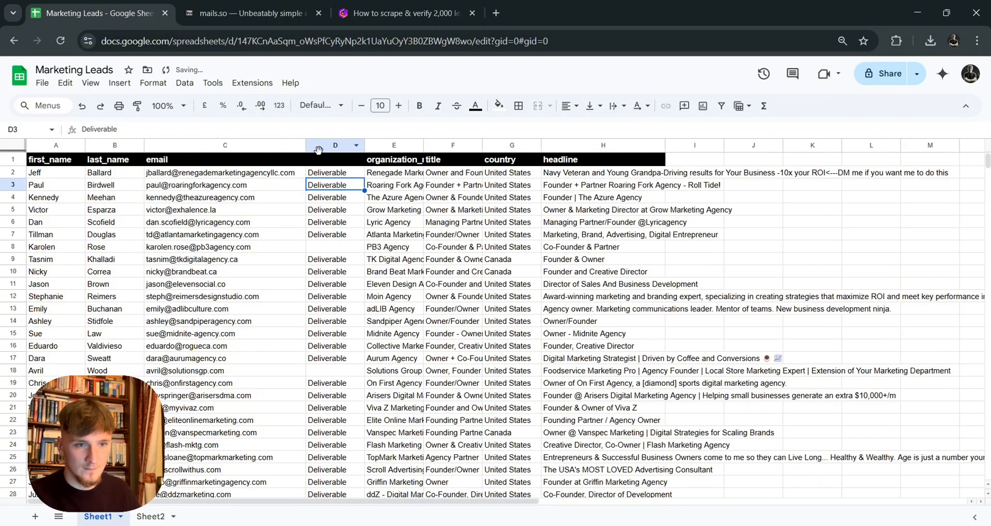
Examine column D down the Sheet1 lead list to check which email addresses are marked as deliverable
scroll(387, 242, "down", 20)
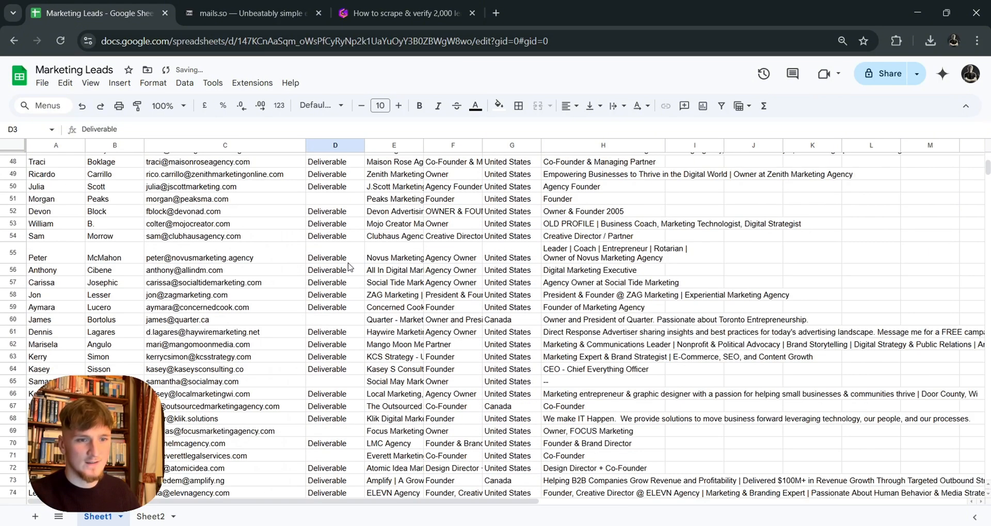
scroll(342, 276, "down", 20)
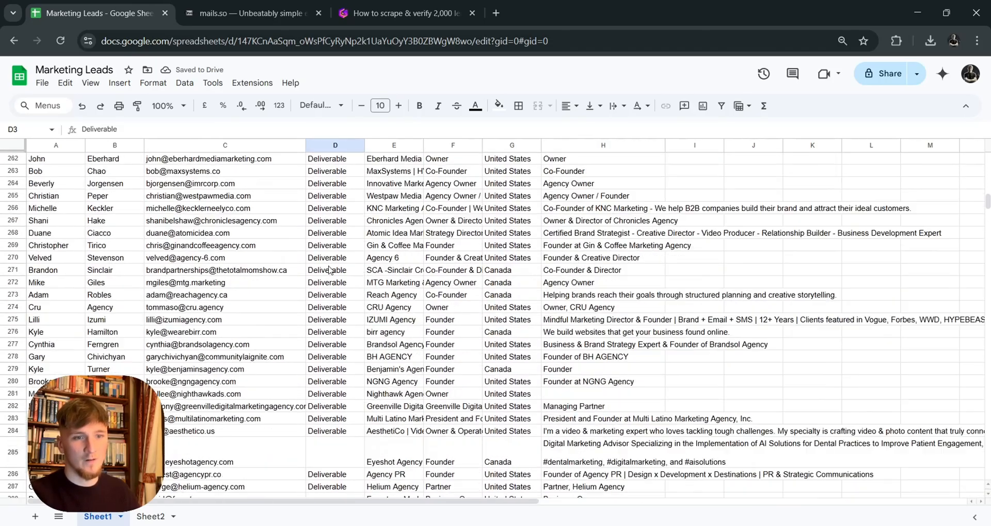
scroll(340, 276, "down", 4)
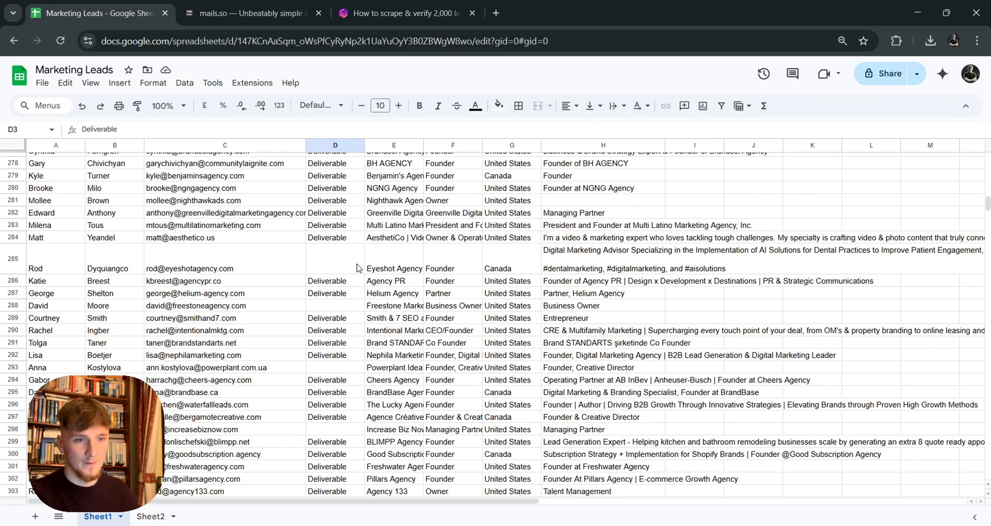
scroll(357, 268, "down", 14)
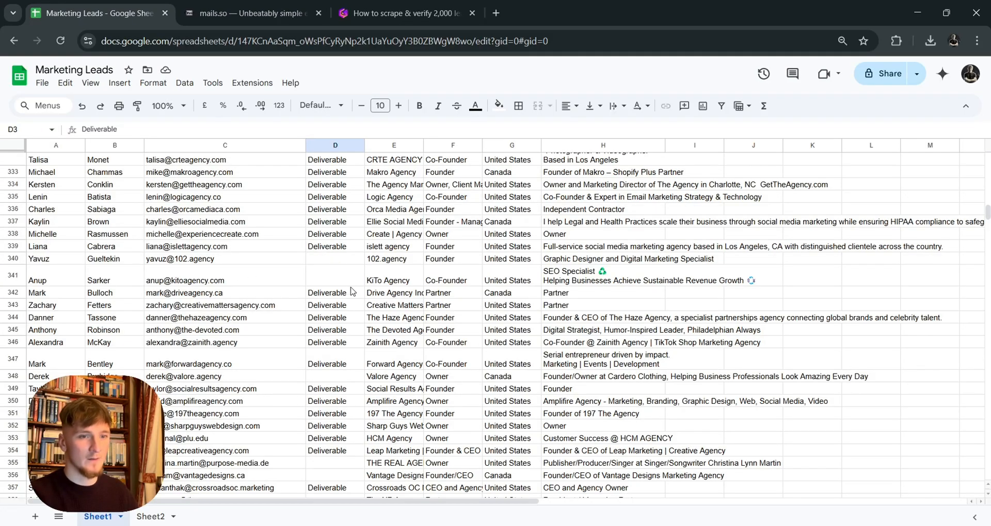
scroll(351, 292, "down", 20)
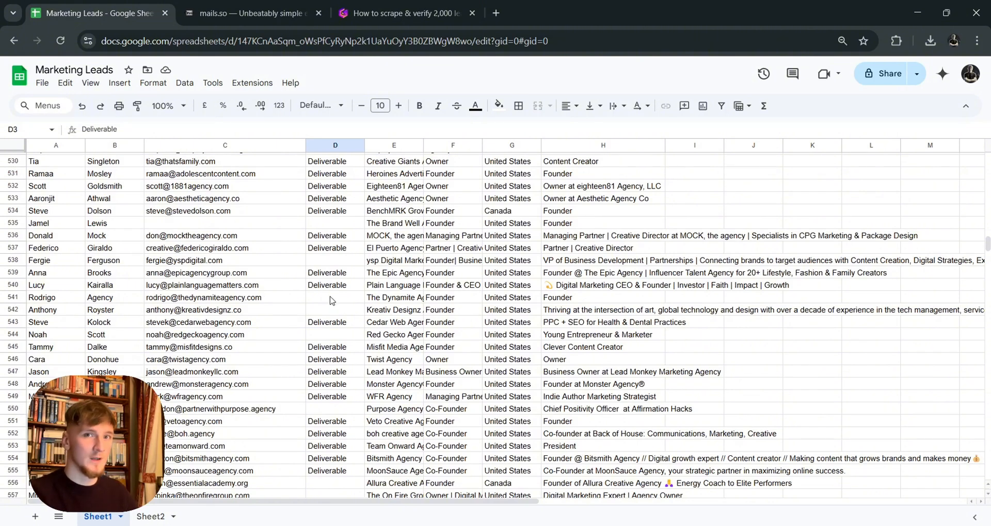
scroll(368, 308, "down", 5)
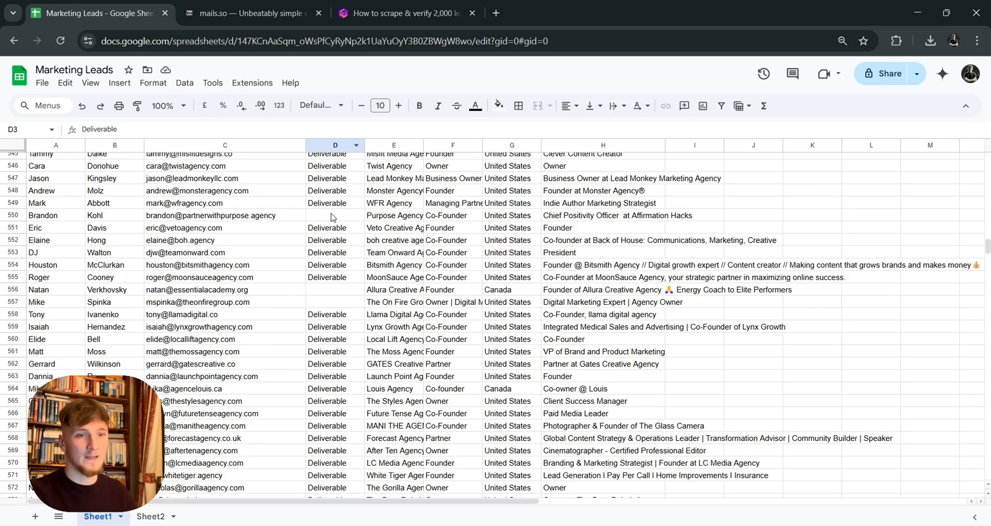
Check a few more unmarked rows in column D and return to the header row of the Sheet1 lead list
scroll(343, 264, "down", 2)
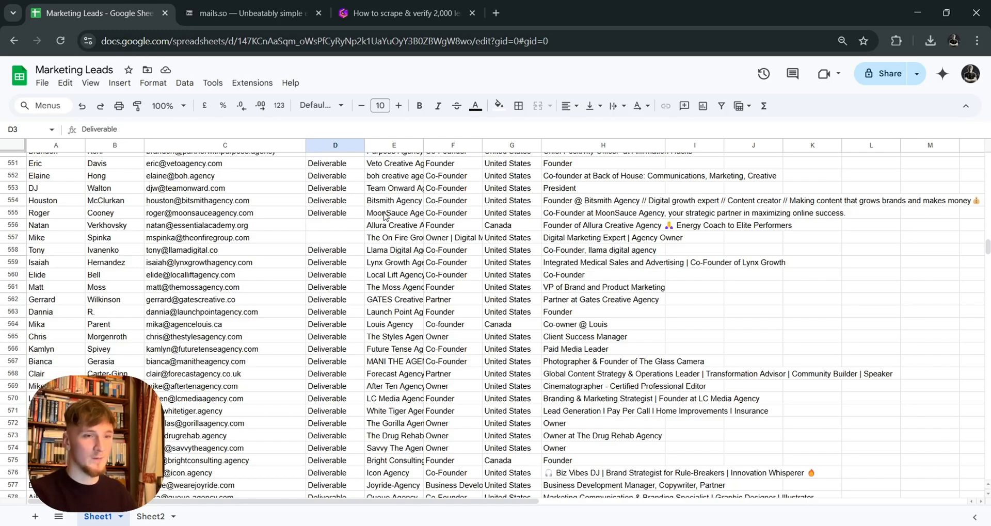
scroll(384, 217, "up", 20)
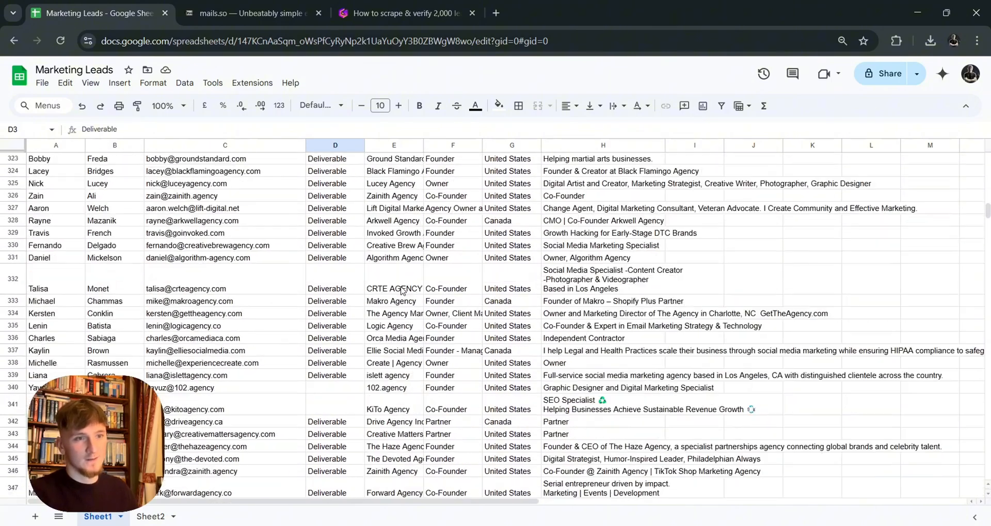
scroll(402, 290, "up", 10)
left_click_drag(986, 205, 986, 155)
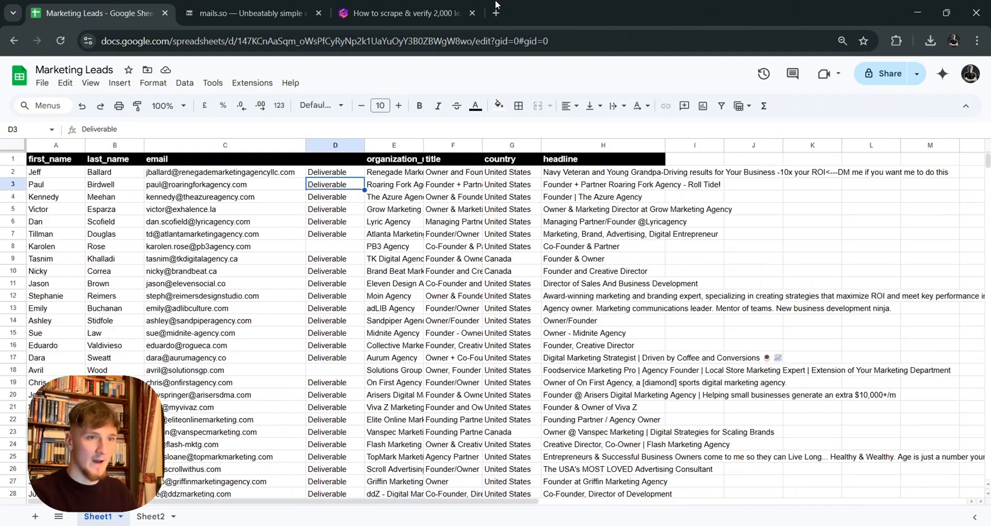
Open a new scenario in Make and add a Google Sheets Search Rows module as its first module
left_click(495, 13)
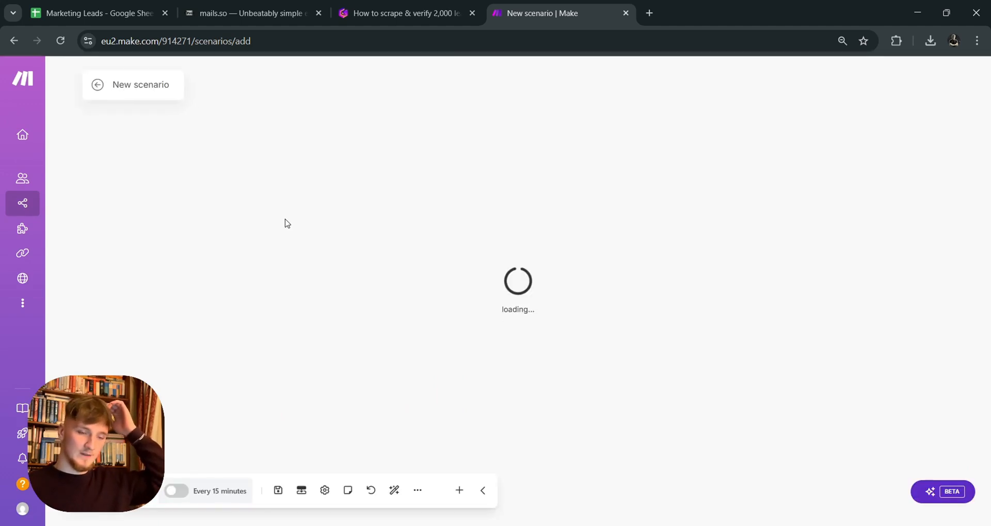
left_click(383, 336)
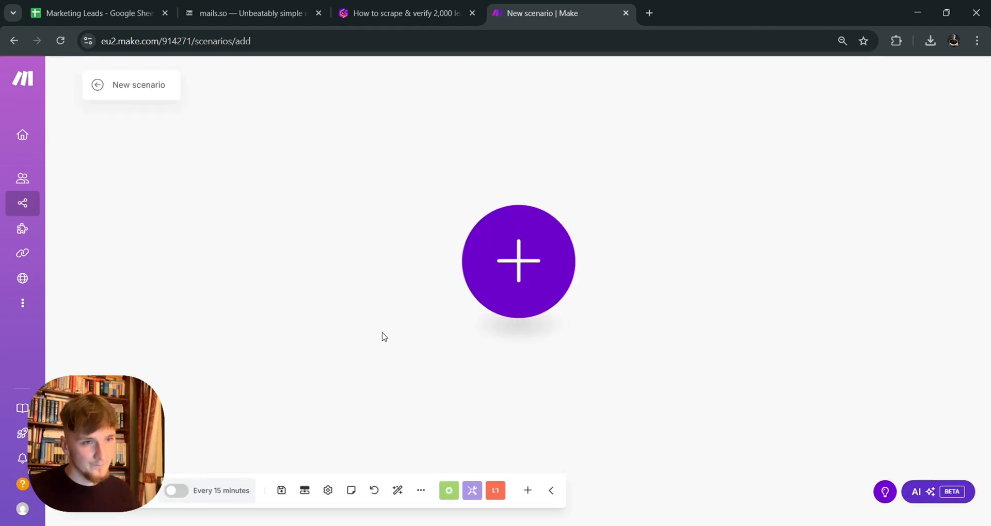
left_click_drag(517, 346, 326, 301)
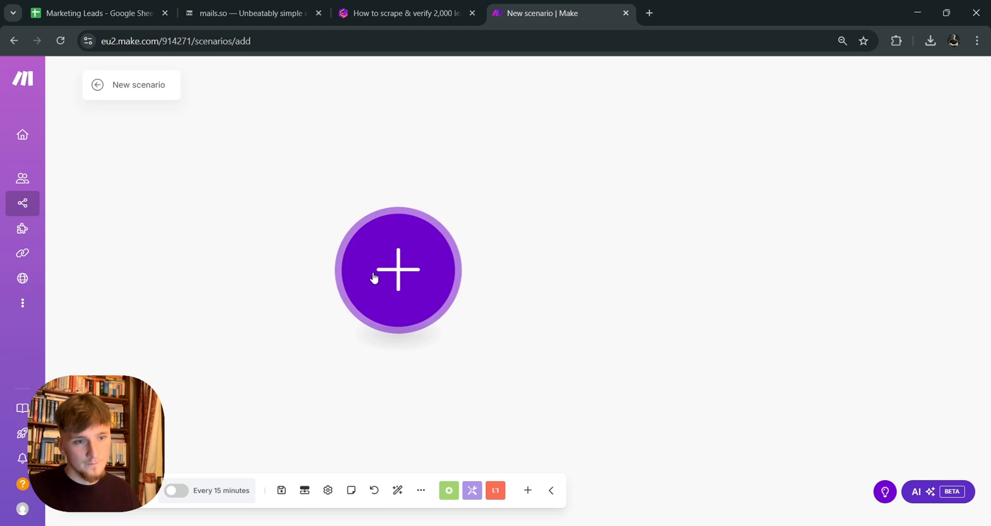
left_click(396, 285)
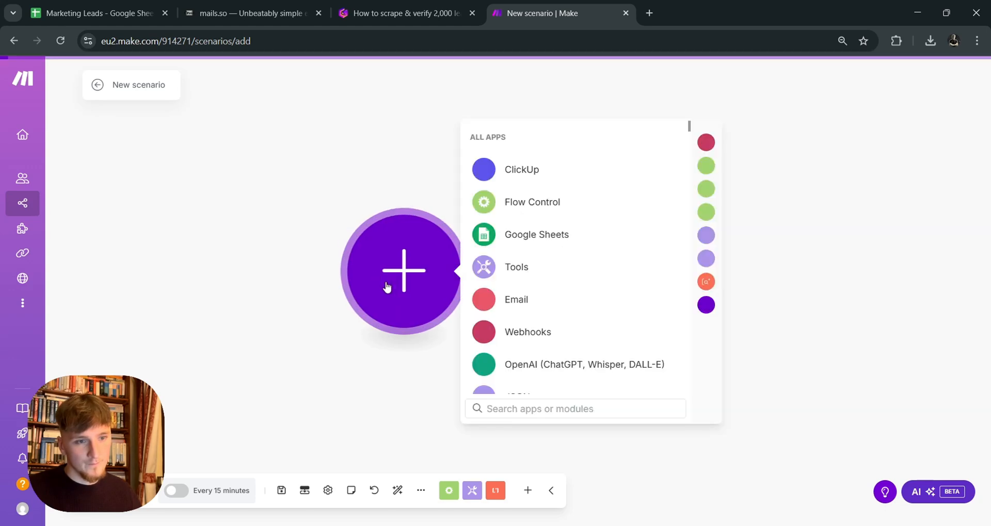
left_click(516, 235)
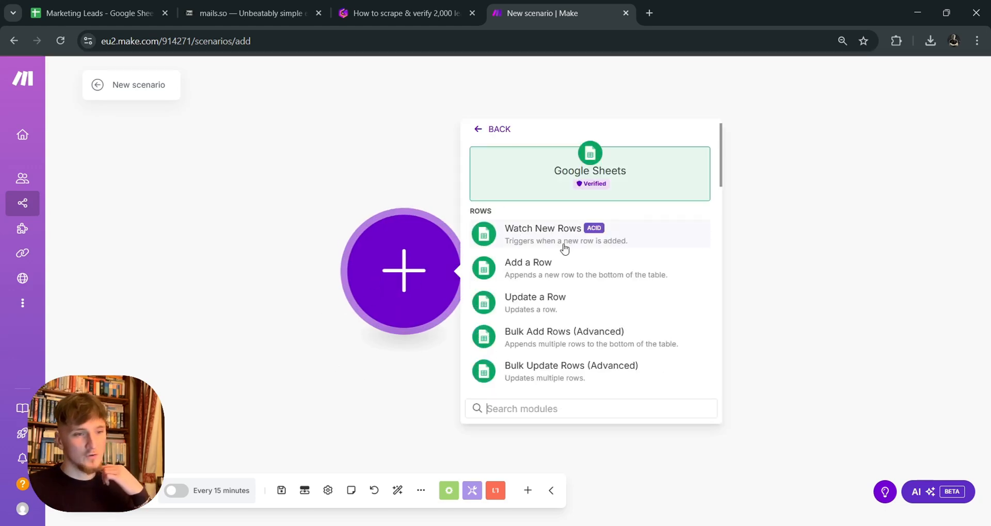
scroll(562, 263, "down", 3)
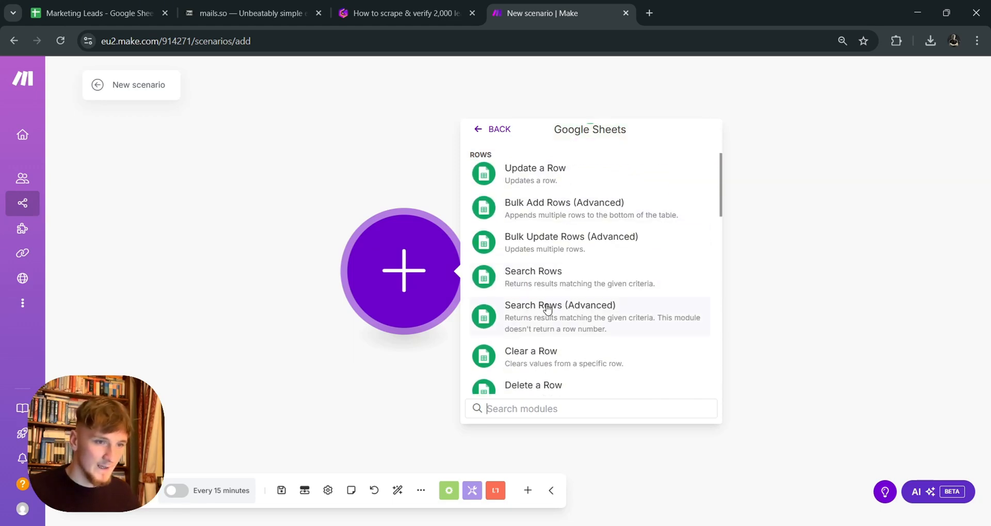
left_click(567, 281)
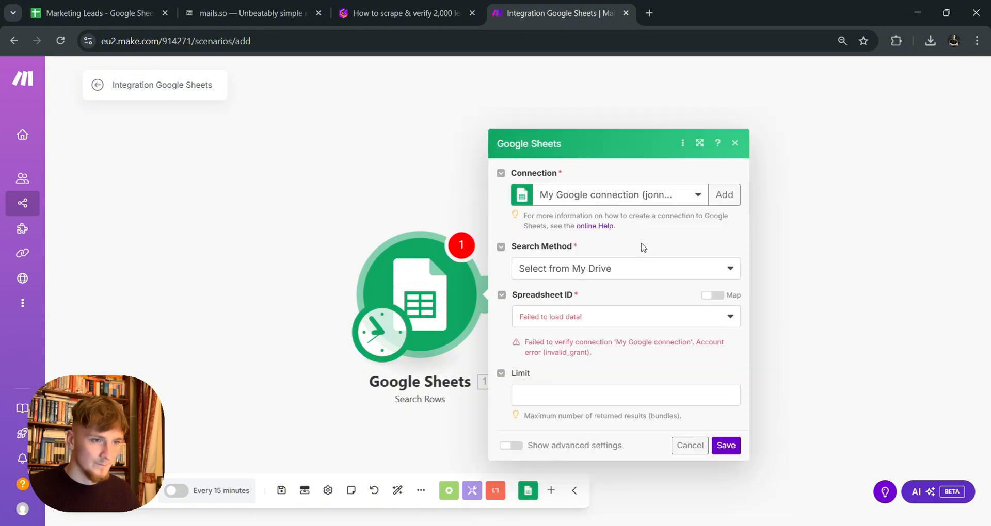
Try to load the spreadsheet list through the existing Google connection with the search method Select from My Drive
left_click(641, 324)
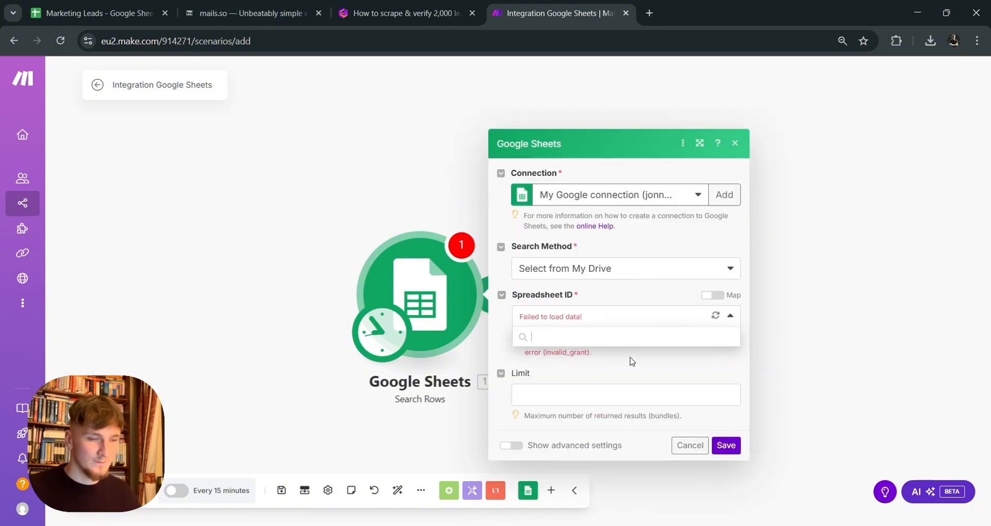
left_click(716, 316)
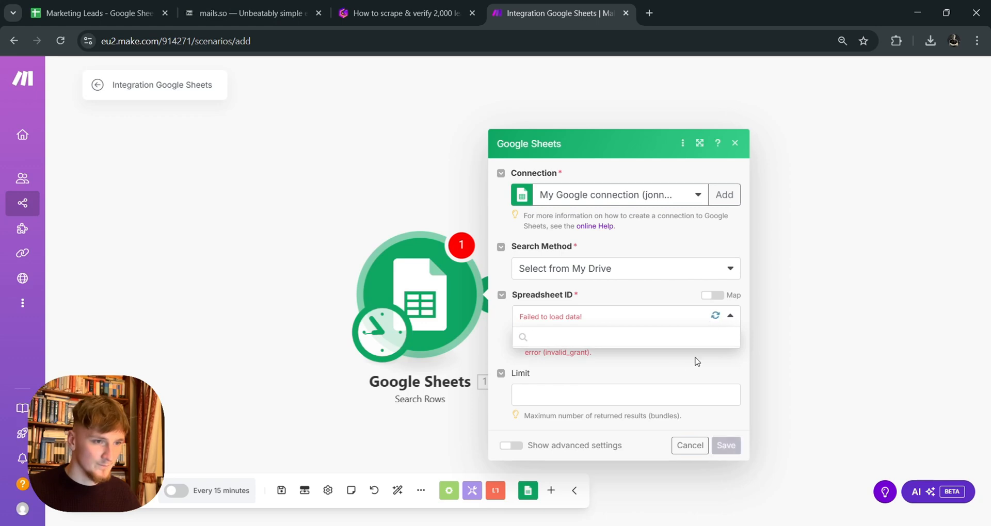
left_click(642, 271)
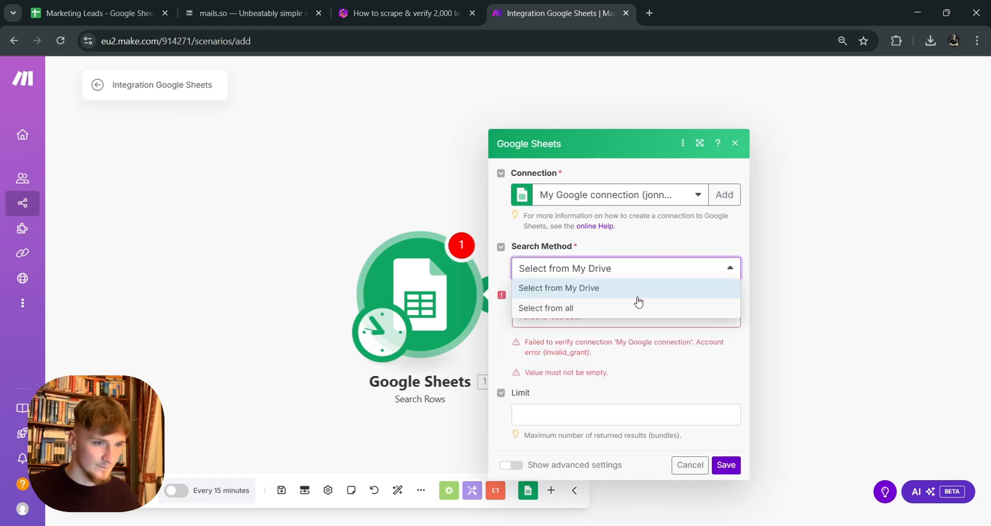
left_click(621, 292)
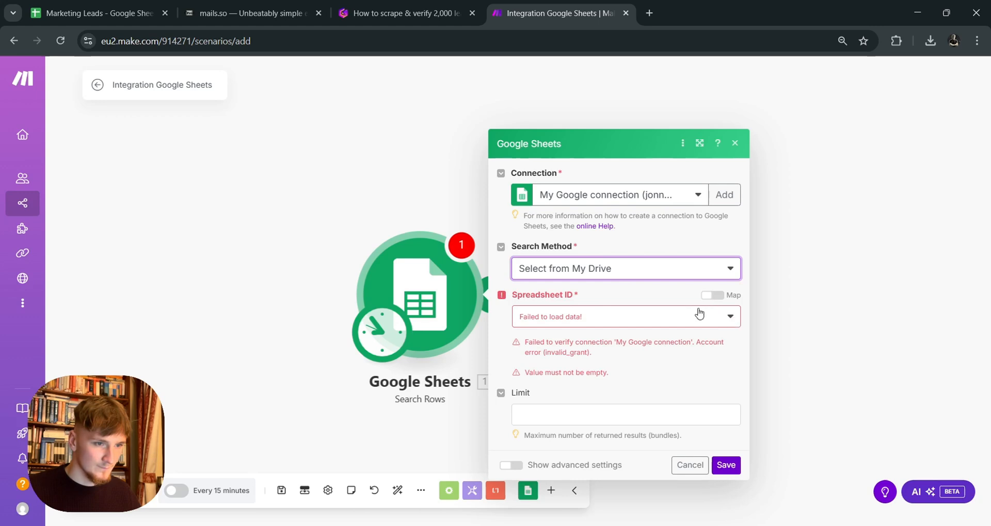
left_click(721, 319)
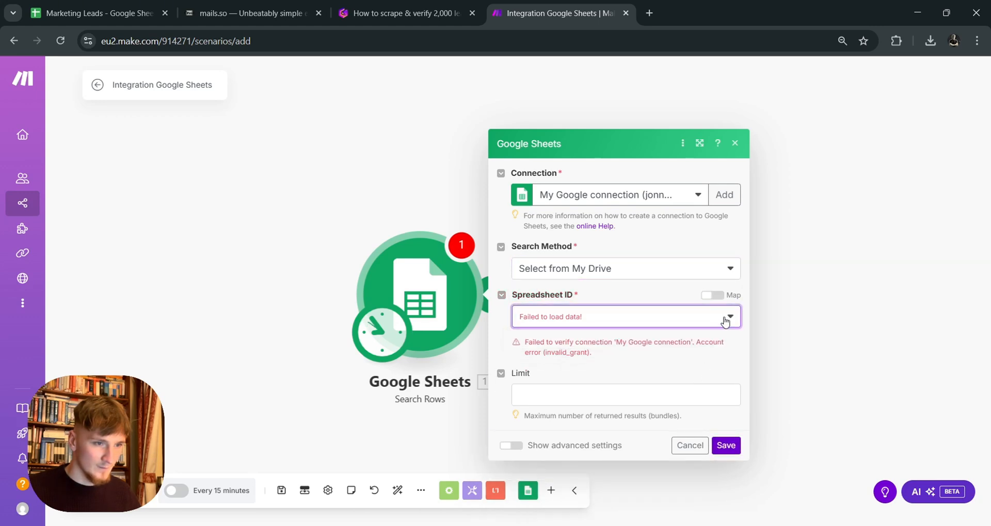
left_click(725, 321)
left_click(727, 319)
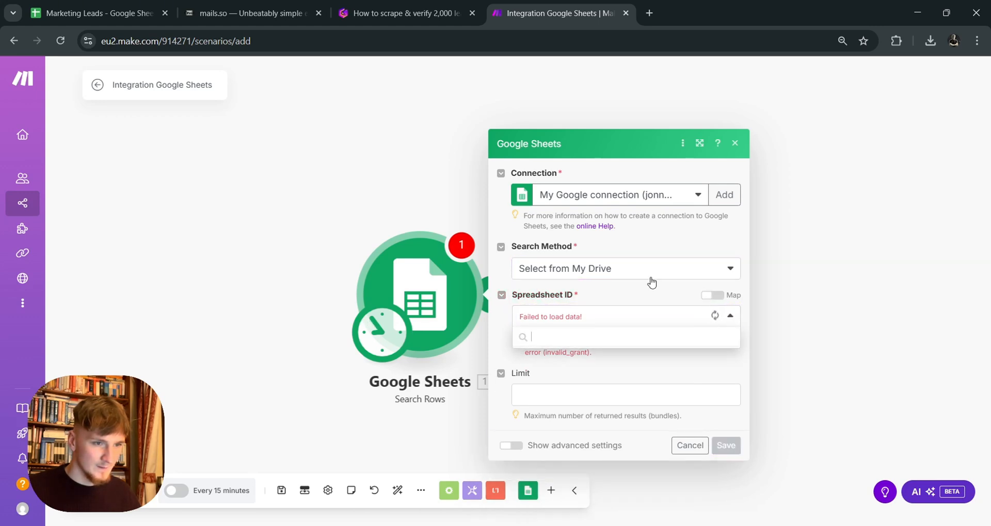
Create a new connection named My Google connection for the Search Rows module and authorize it with Google
left_click(644, 194)
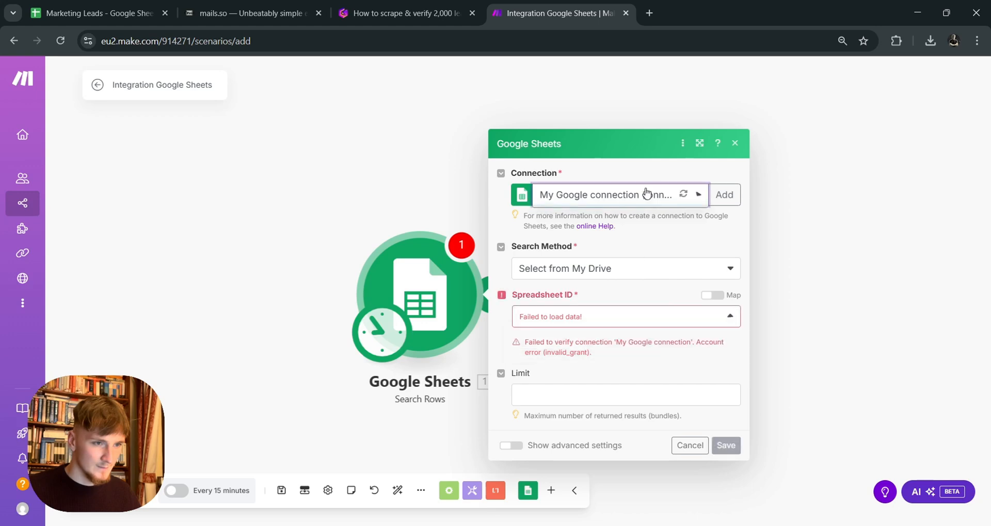
left_click(738, 194)
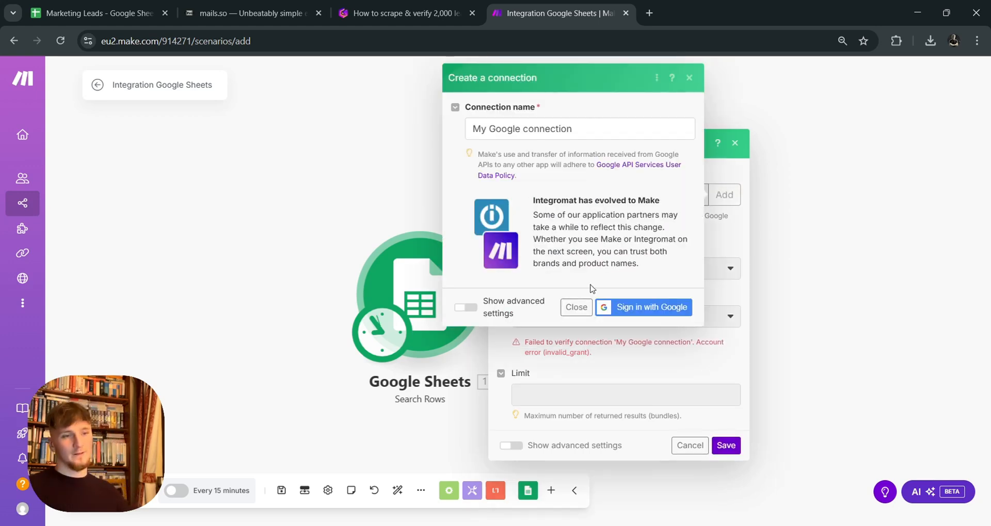
left_click(647, 308)
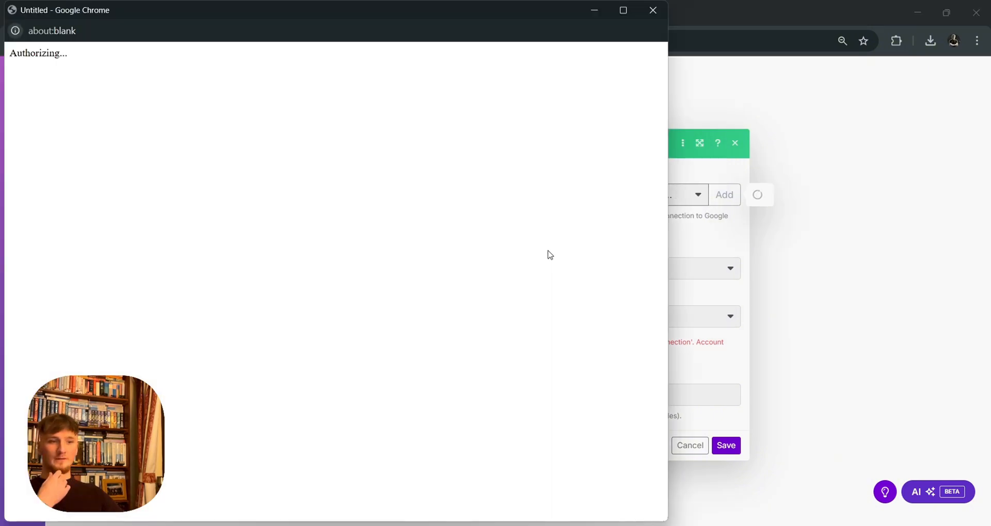
Set the Search Rows module to use Sheet1 of the Marketing Leads spreadsheet
left_click(681, 333)
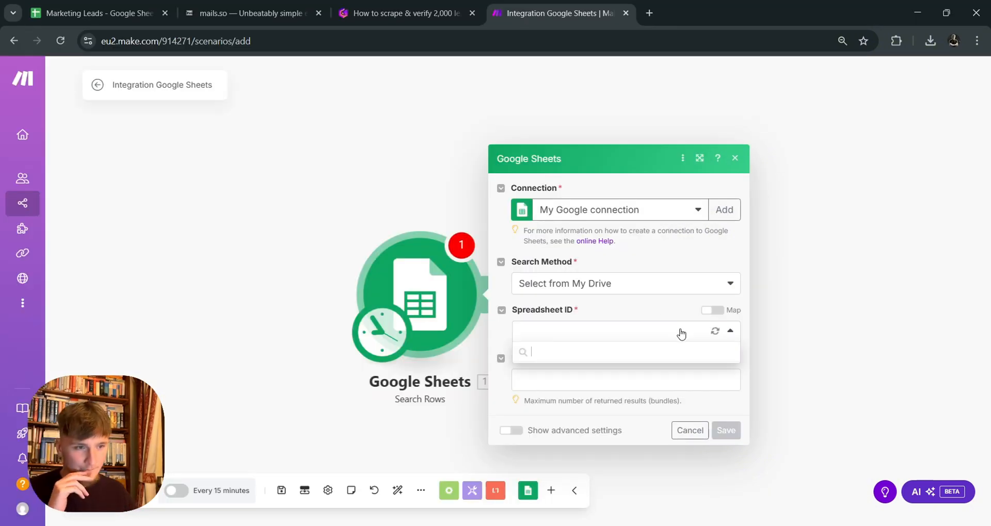
left_click(712, 329)
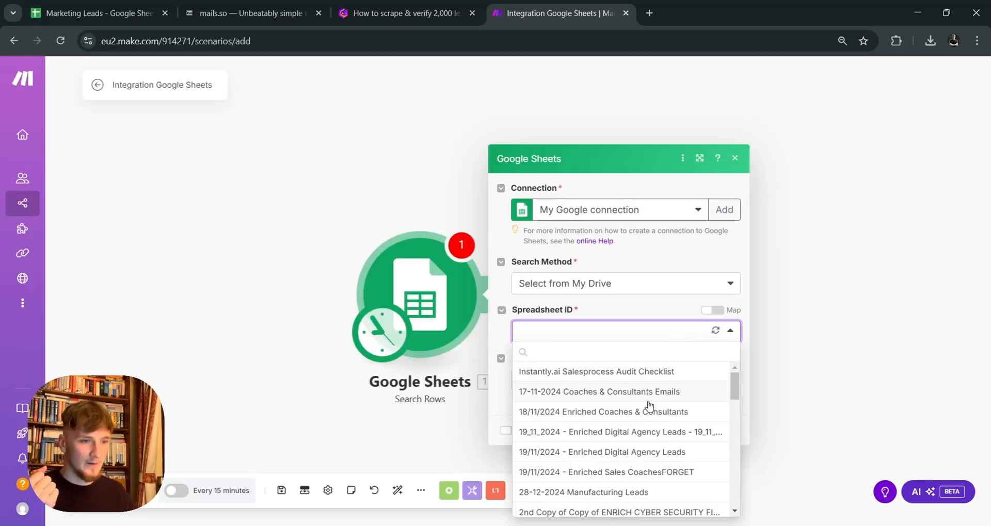
left_click(638, 336)
left_click(621, 332)
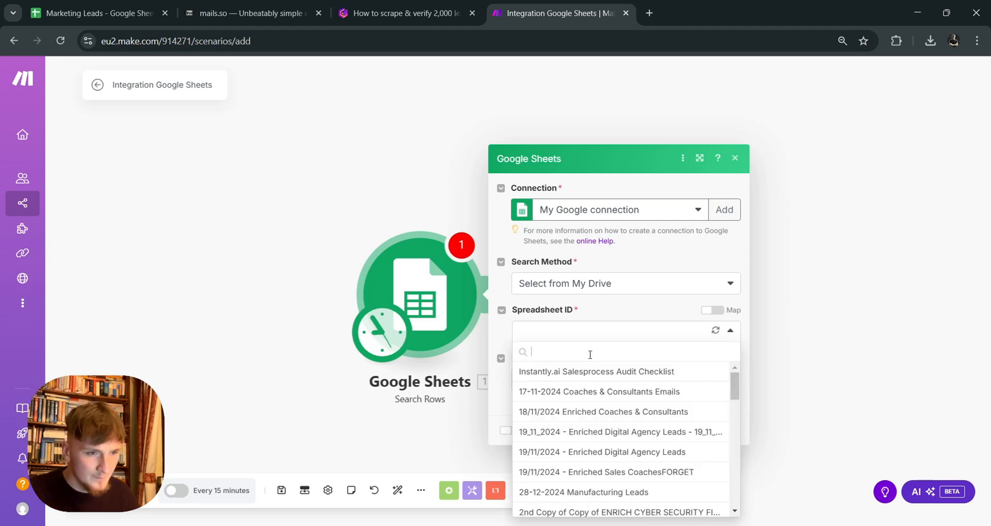
type("marke")
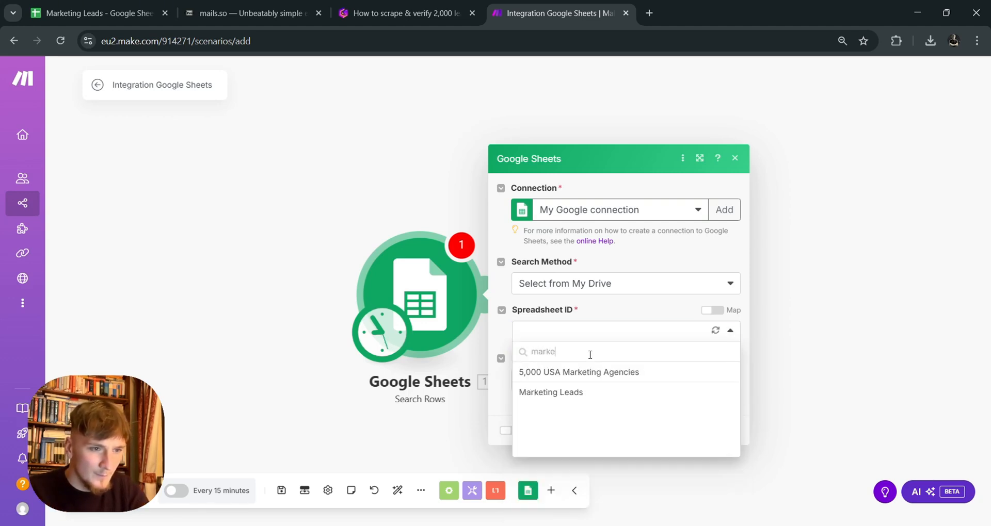
left_click(571, 393)
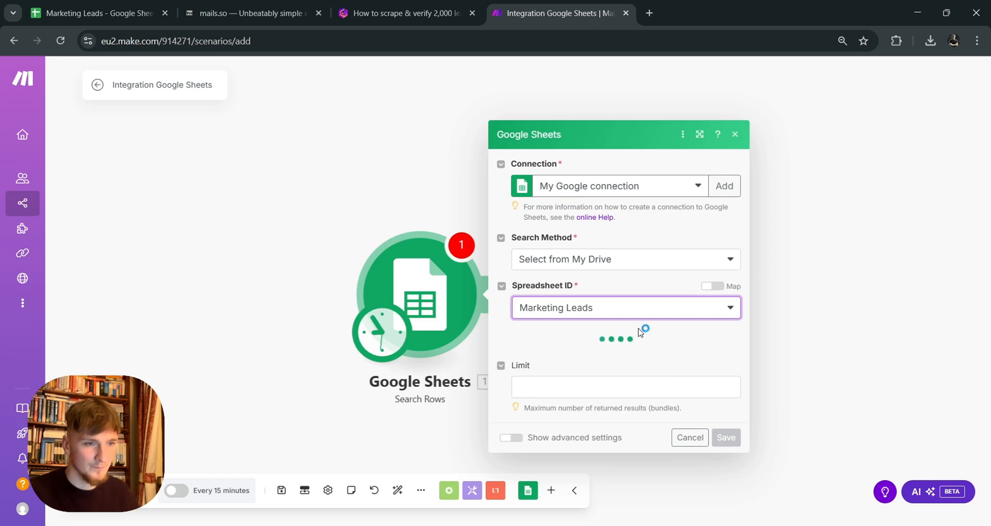
left_click(626, 356)
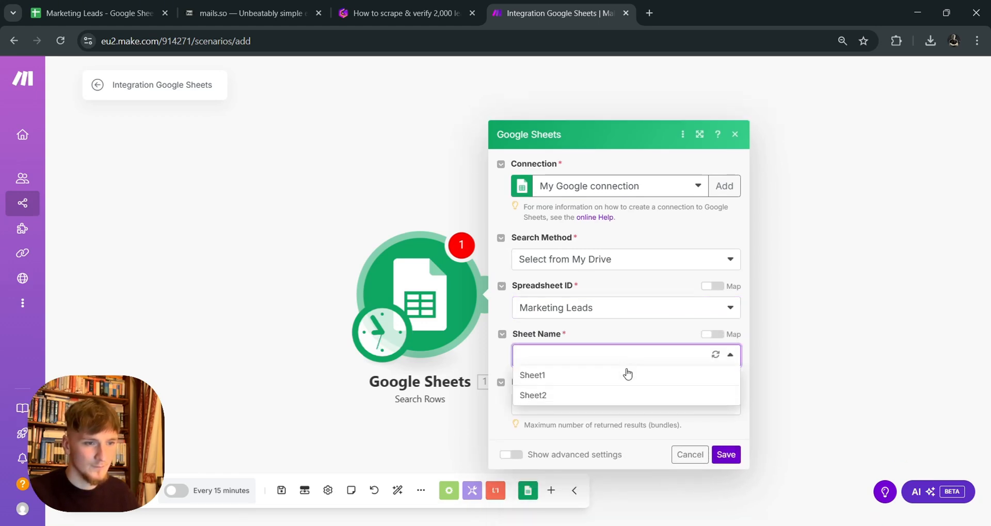
left_click(623, 380)
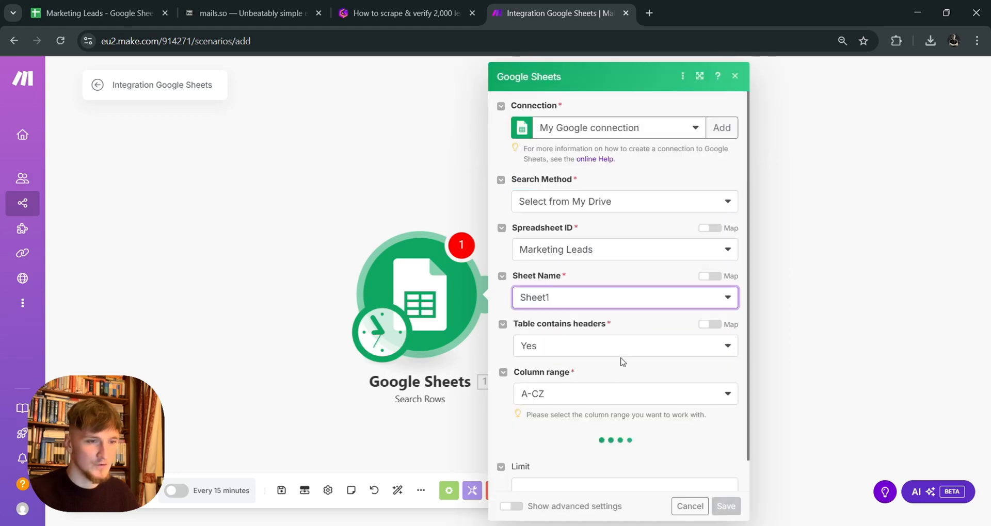
Order the searched rows by Row number and set the sort order to Descending
scroll(624, 356, "down", 1)
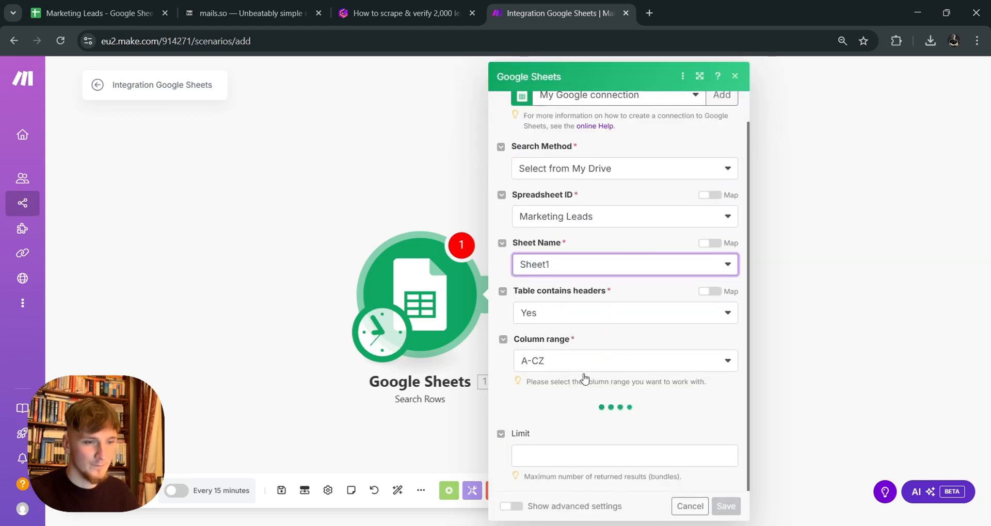
scroll(605, 393, "down", 1)
scroll(605, 393, "down", 2)
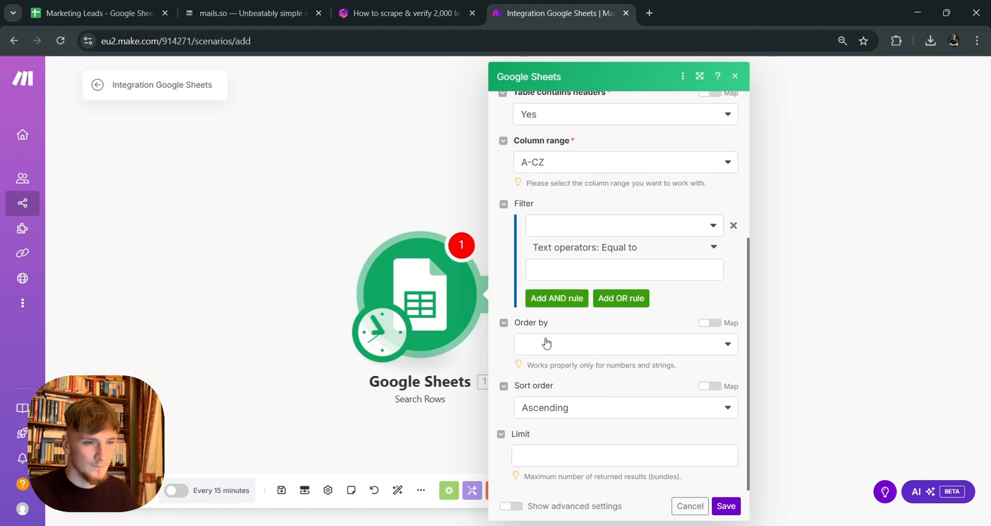
left_click(587, 346)
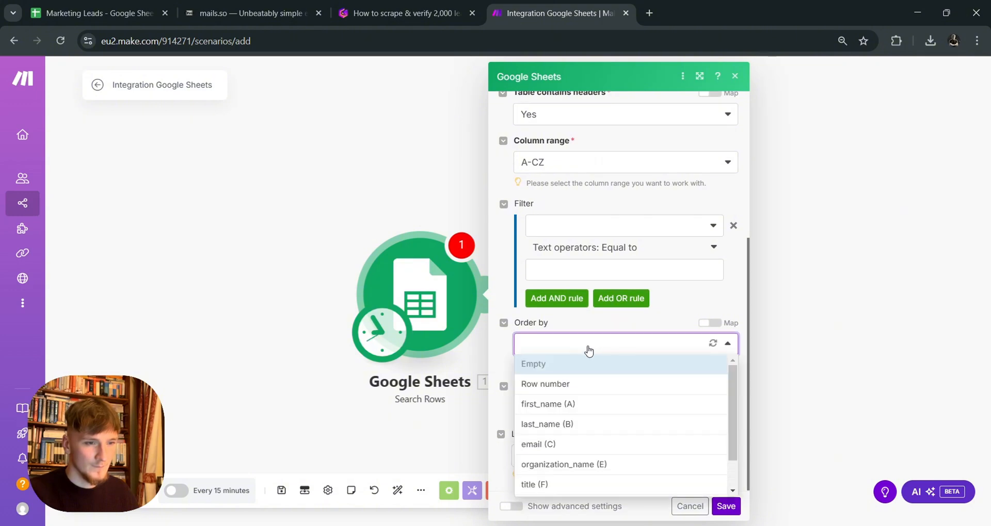
left_click(590, 385)
scroll(599, 361, "down", 1)
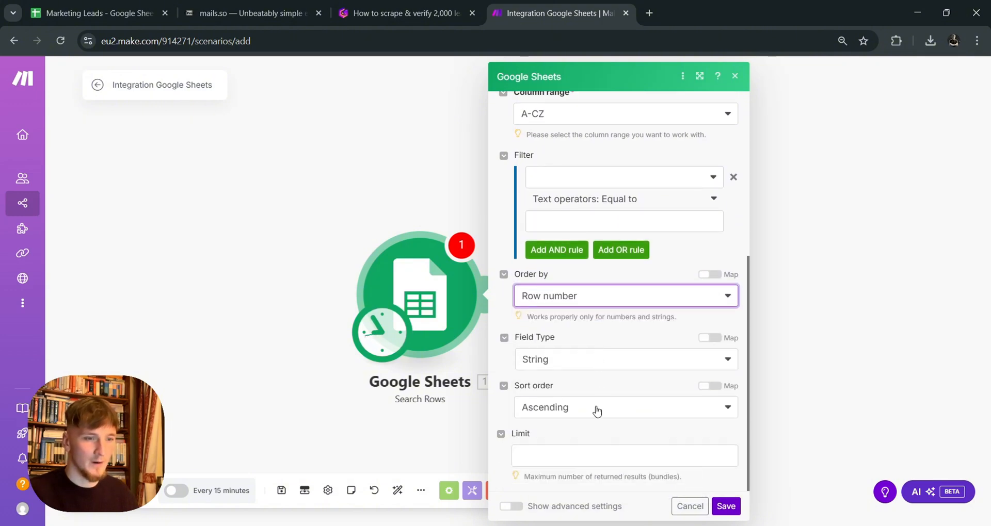
left_click(593, 409)
left_click(582, 444)
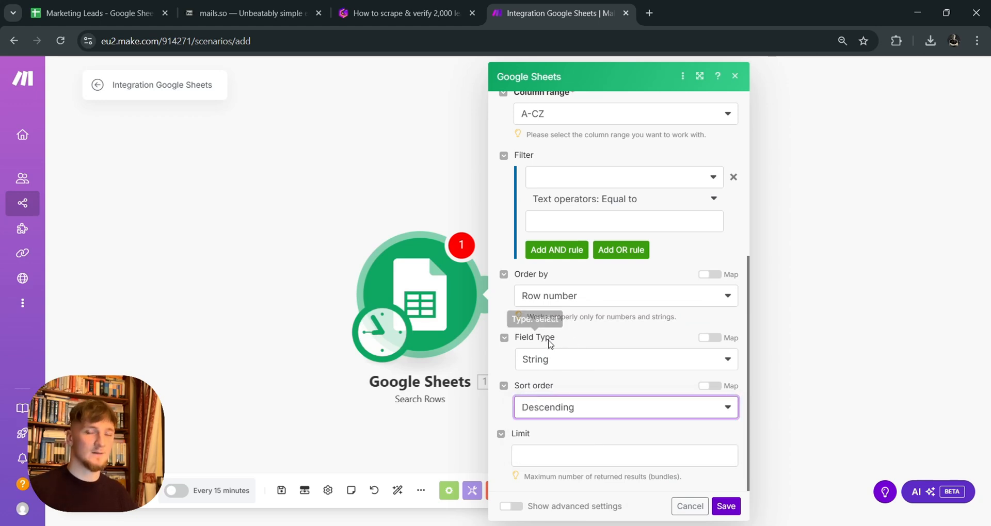
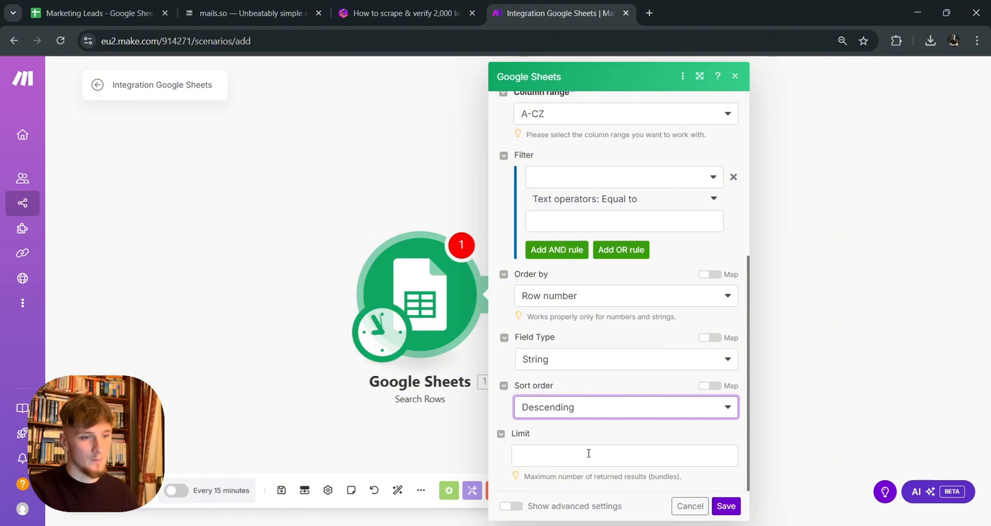
Limit the returned results to 500 and save the Search Rows module
left_click(589, 453)
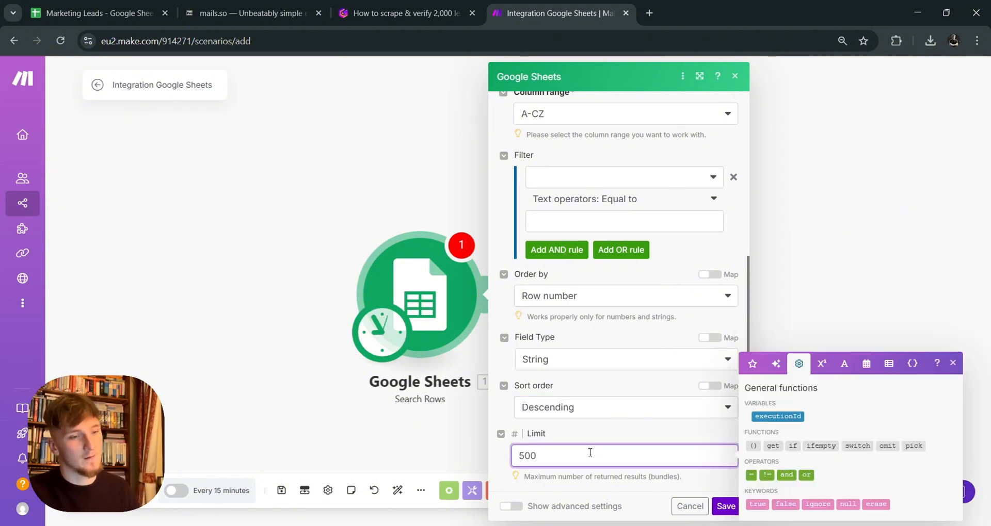
left_click(614, 436)
left_click(725, 507)
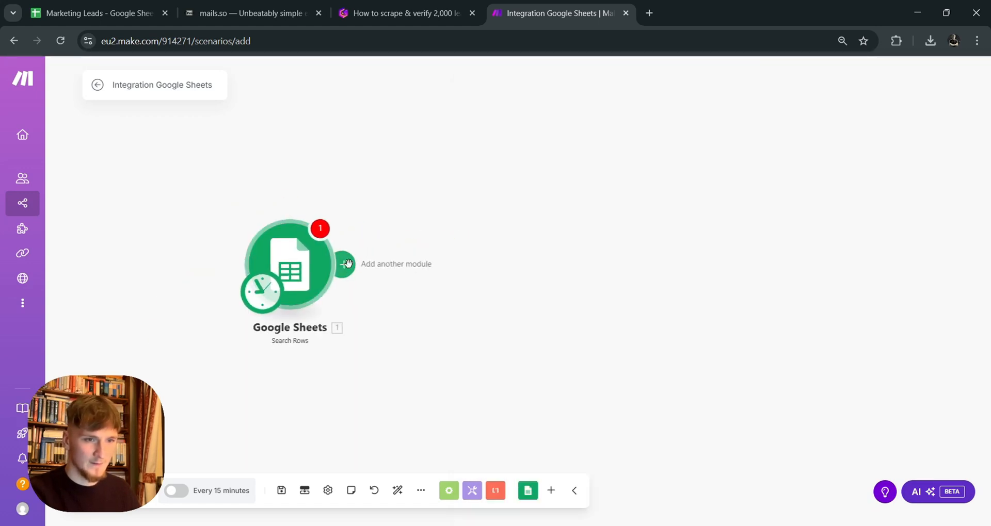
Add a Google Sheets Delete a Row module after the Search Rows module
left_click(342, 266)
left_click(552, 166)
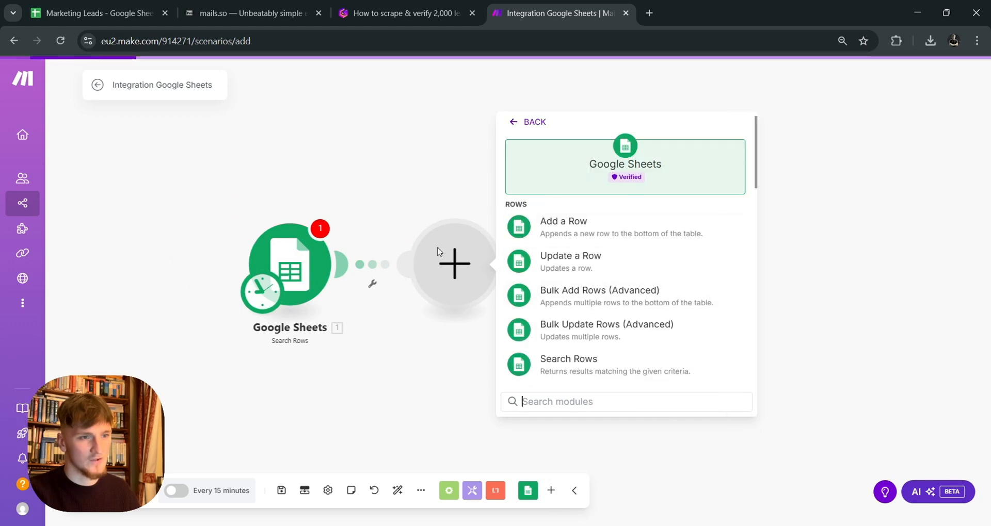
scroll(606, 281, "down", 4)
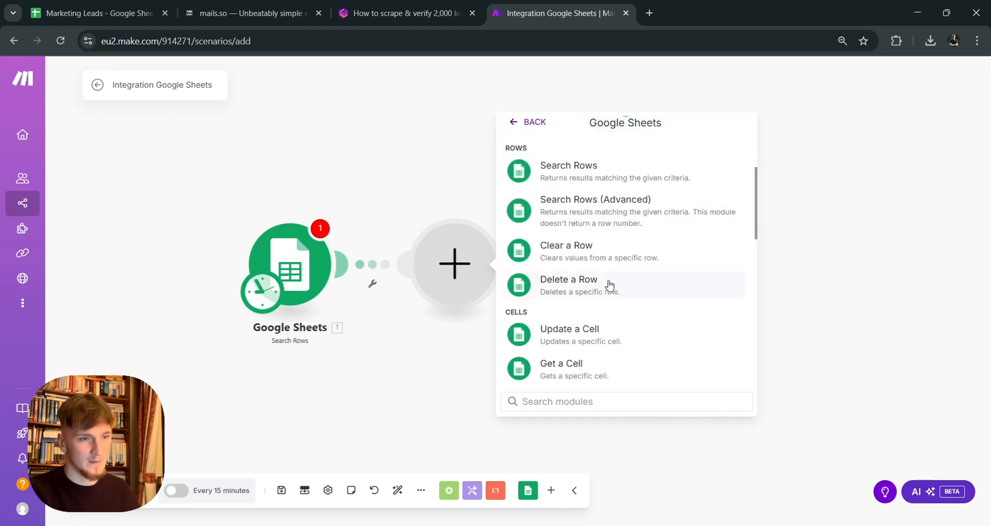
left_click(602, 289)
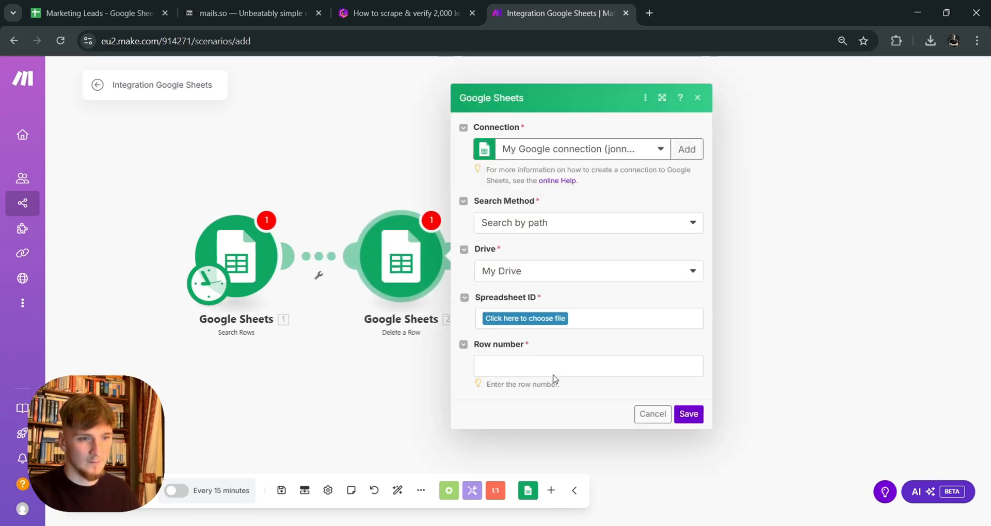
Set the Delete a Row module to use Sheet1 of the Marketing Leads spreadsheet
left_click(566, 324)
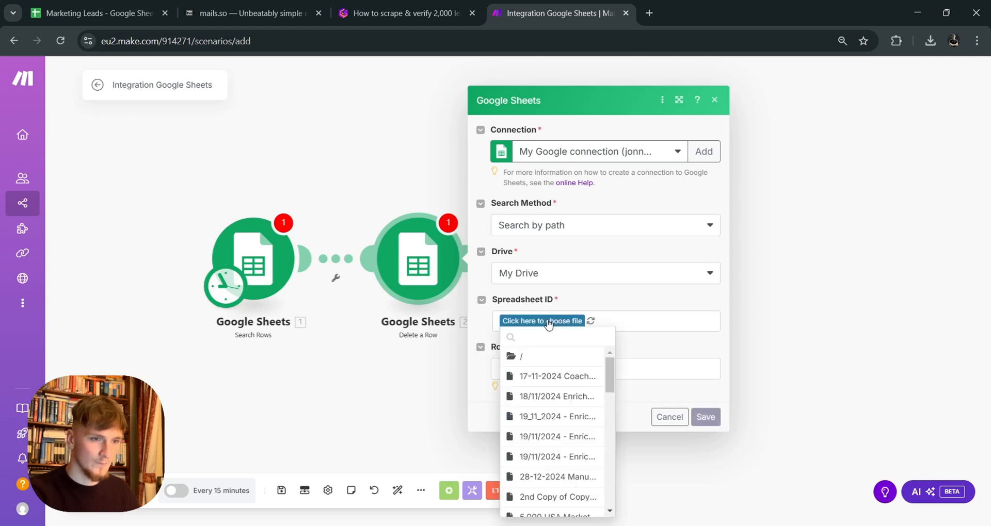
type("marketu")
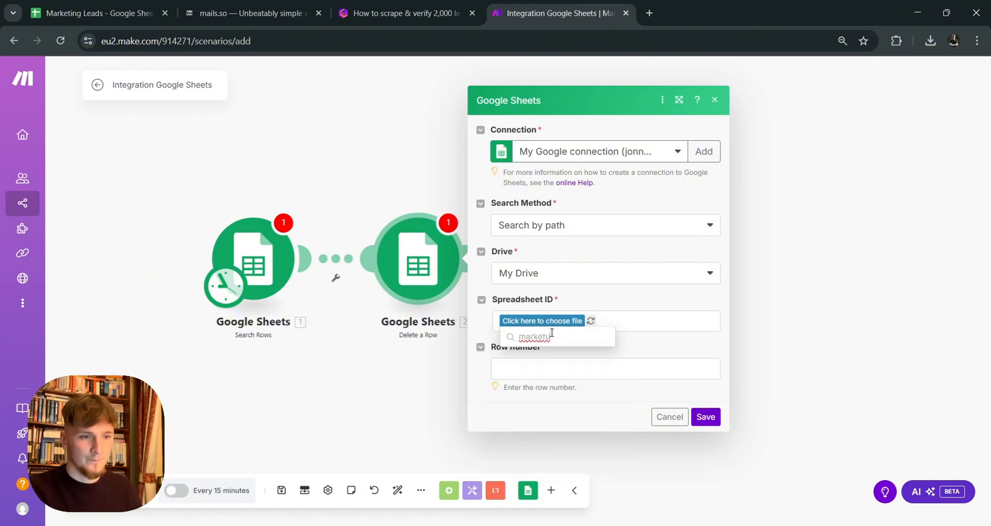
key("BackSpace")
left_click(551, 378)
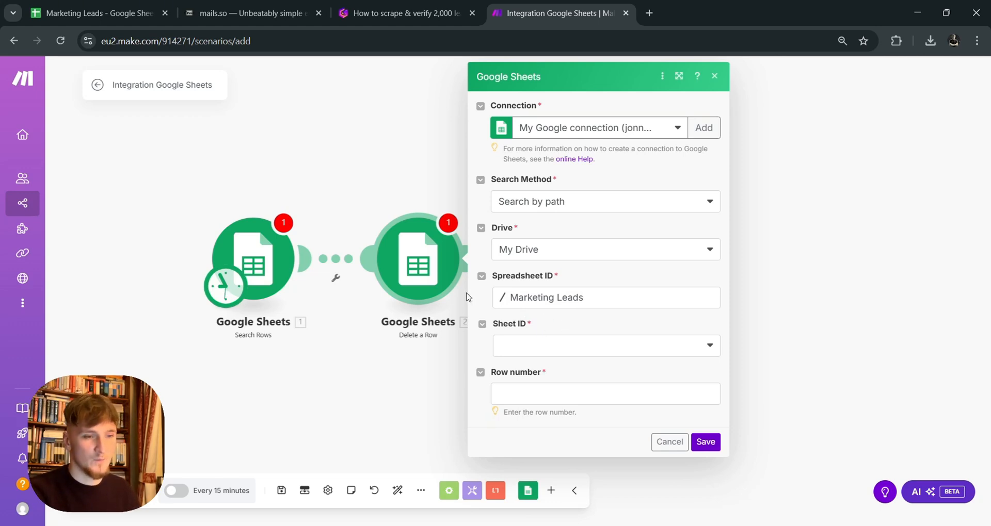
left_click(606, 352)
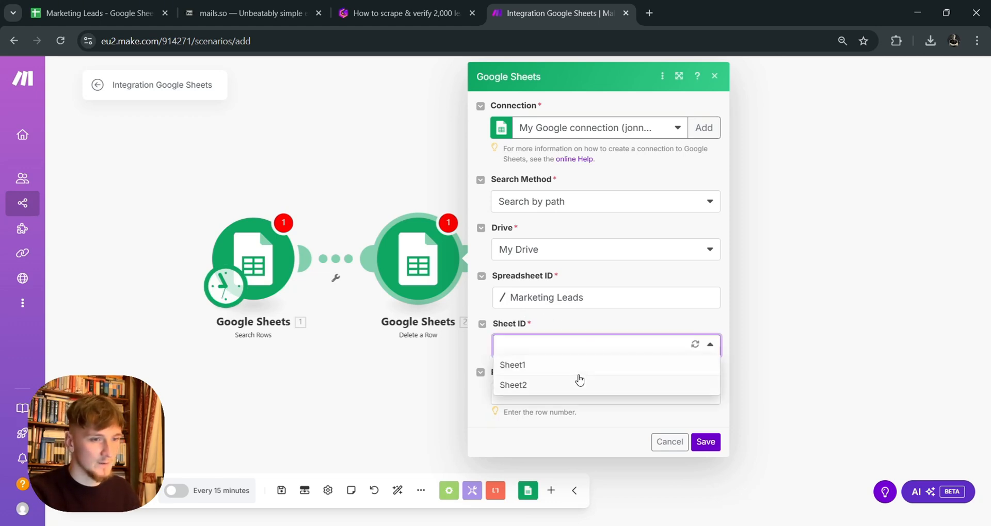
left_click(580, 367)
Map the Search Rows module's Row number to the row to delete and save the Delete a Row module
left_click(582, 392)
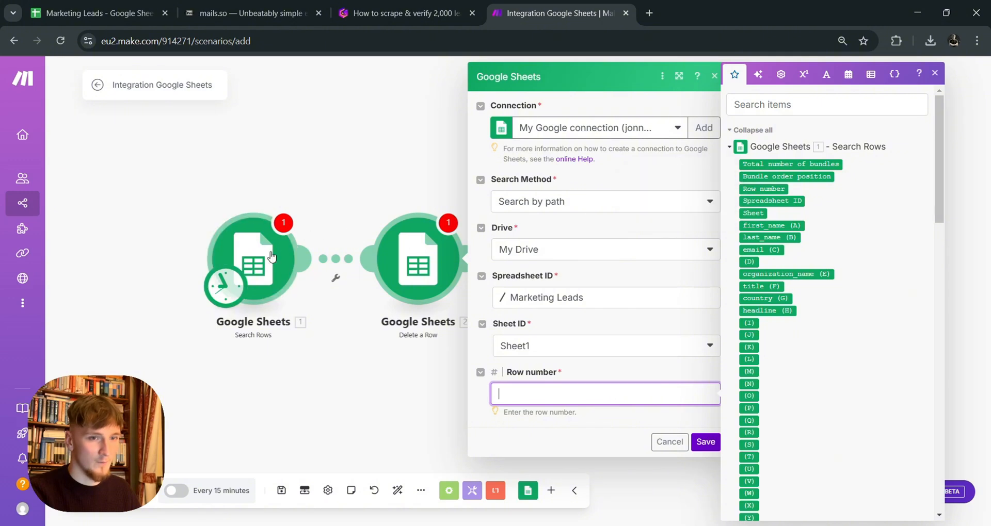
left_click(763, 189)
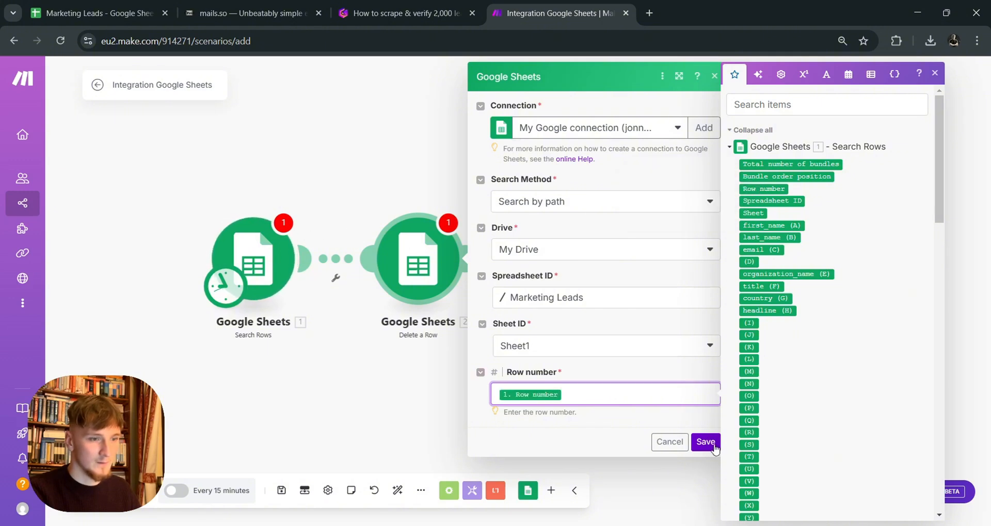
left_click(582, 423)
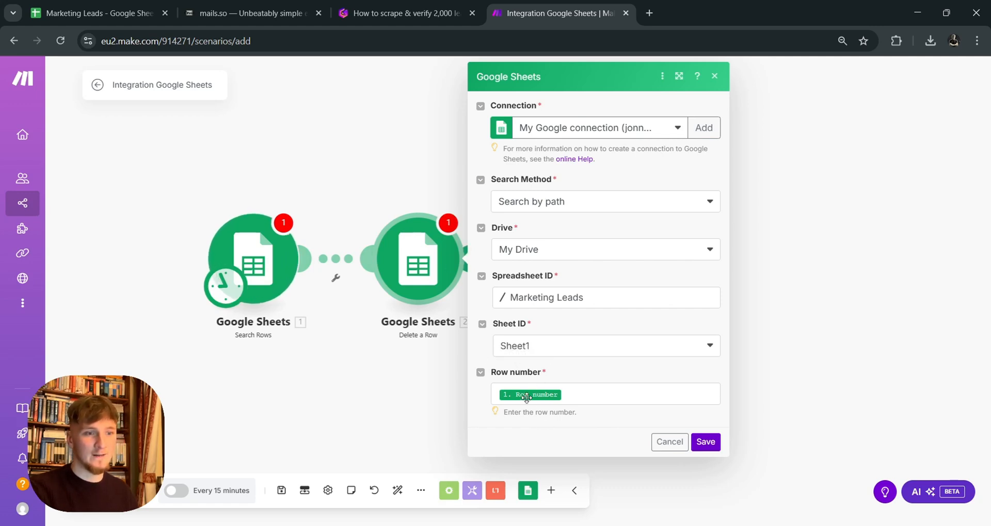
left_click(705, 441)
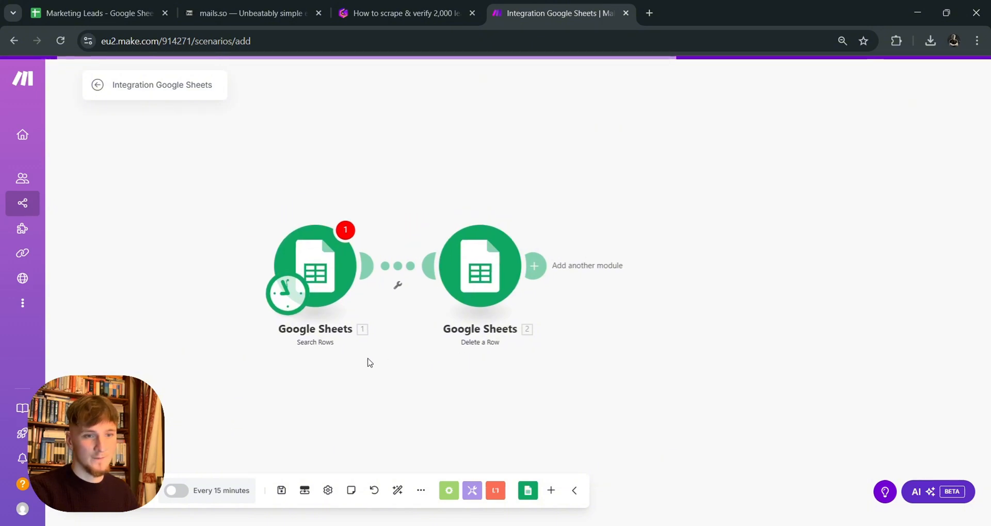
mouse_move(441, 271)
left_mouse_down()
mouse_move(511, 274)
mouse_move(453, 272)
left_mouse_up()
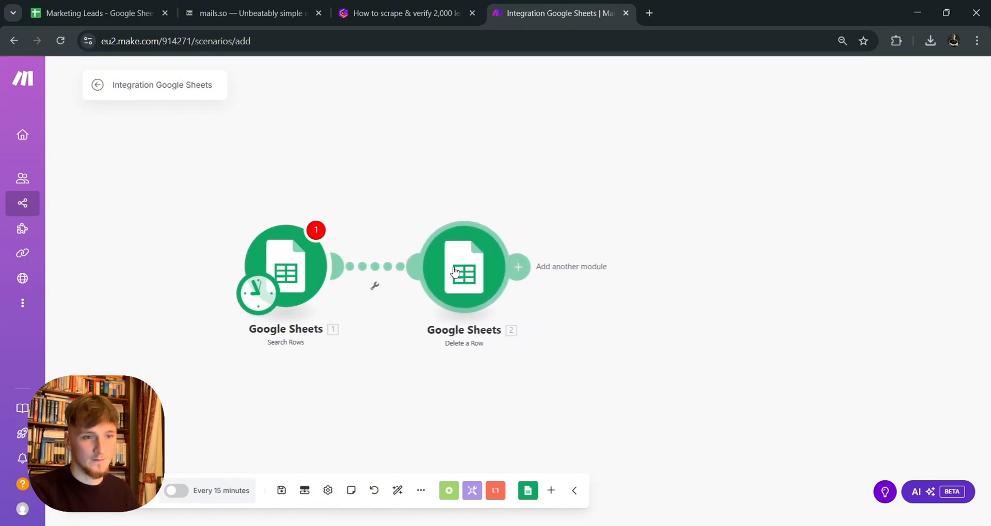
Start a filter between the Search Rows and Delete a Row modules and label it Not deliverable
left_click(375, 287)
left_click(382, 299)
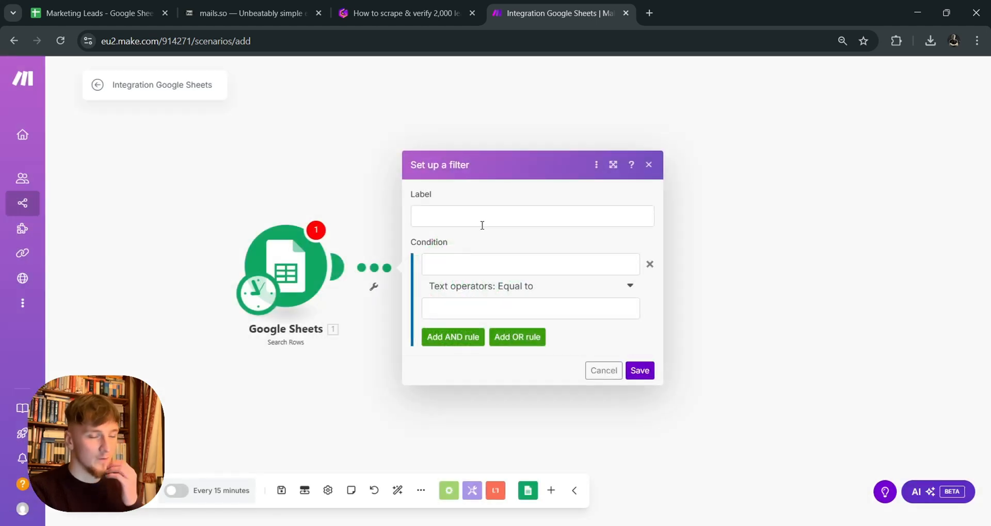
left_click(482, 225)
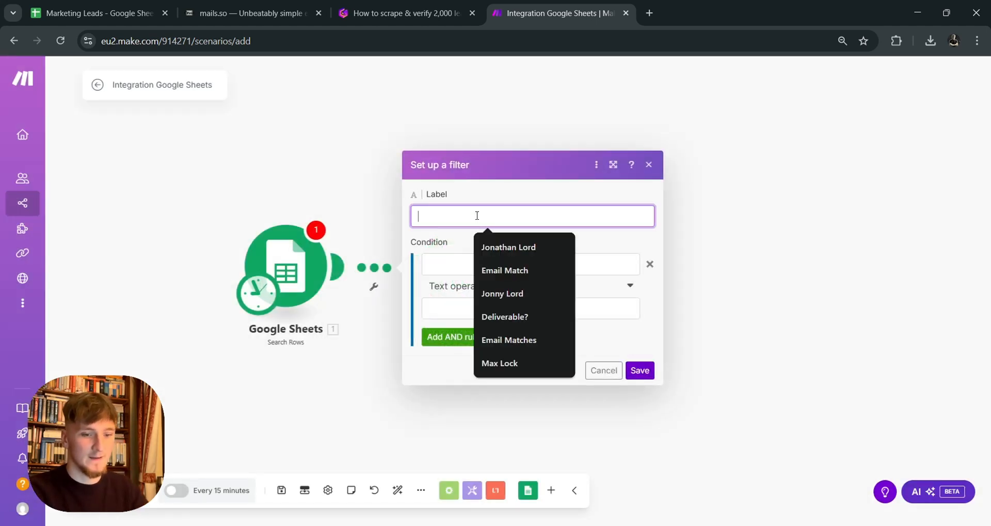
type("Not ")
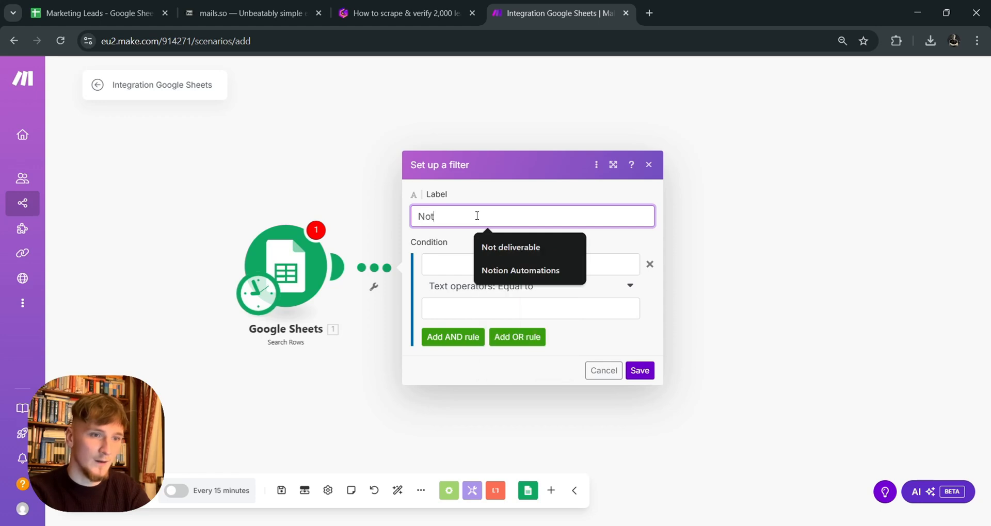
type("D")
left_click(504, 250)
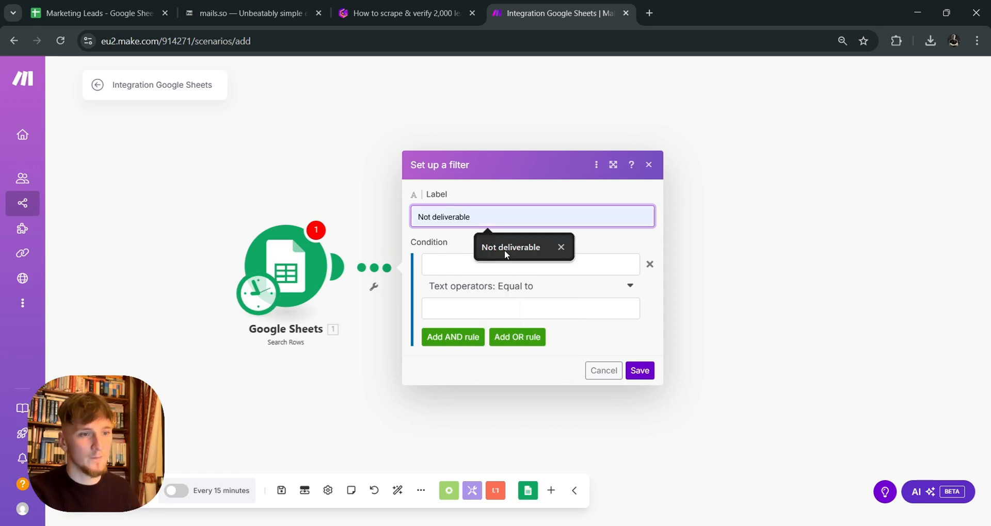
Build the filter condition with the Search Rows column D value and the text operator Not equal to
left_click(482, 263)
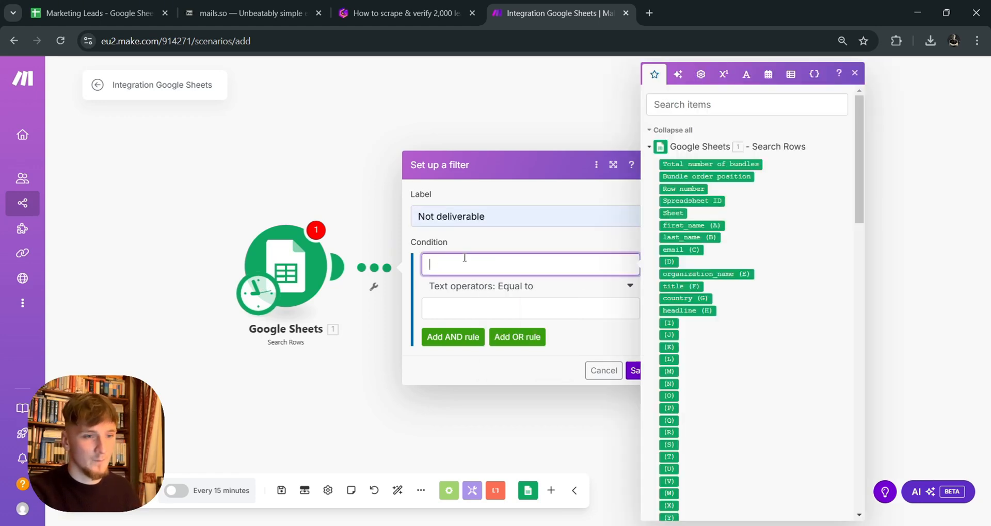
left_click(534, 293)
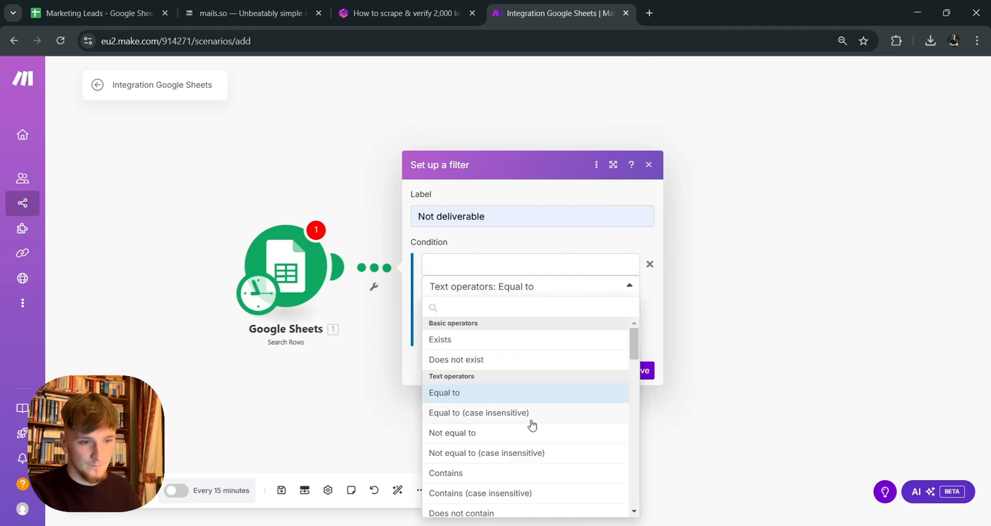
left_click(529, 438)
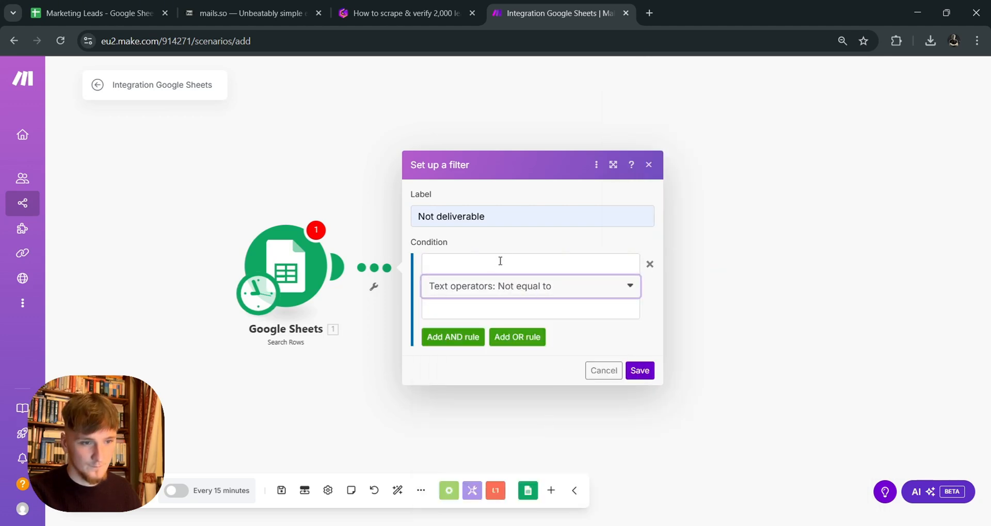
left_click(493, 264)
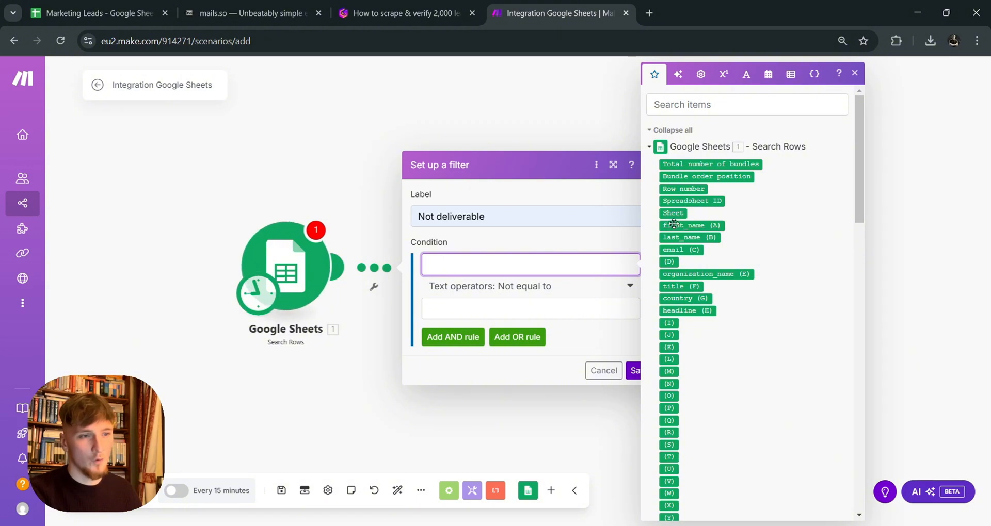
left_click_drag(671, 262, 454, 265)
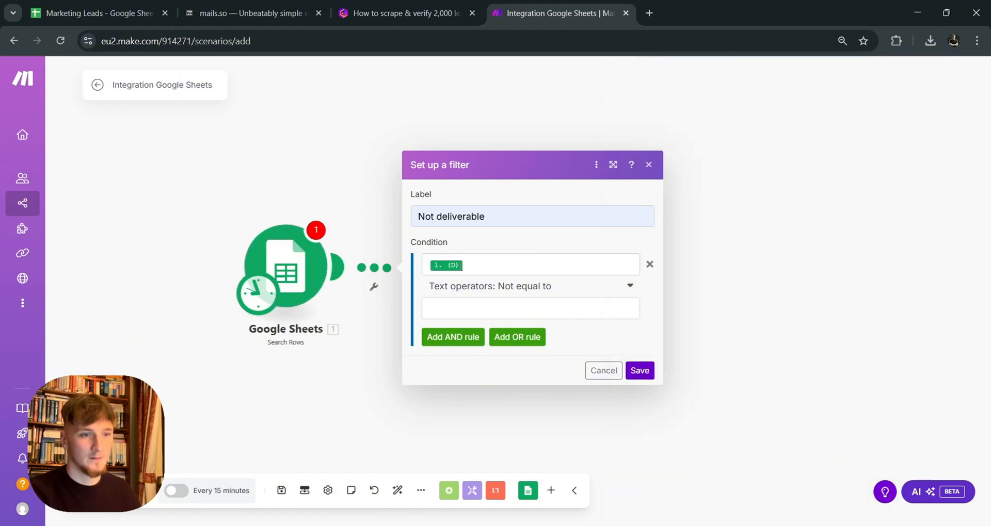
Complete the filter condition with the comparison value Deliverable, matching the wording in the Marketing Leads sheet, and save the filter
left_click(96, 13)
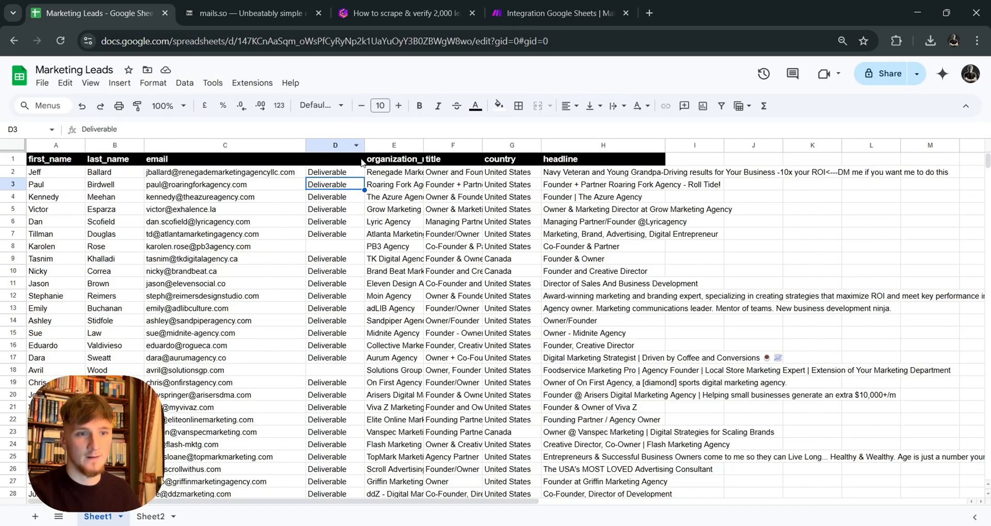
left_click(549, 14)
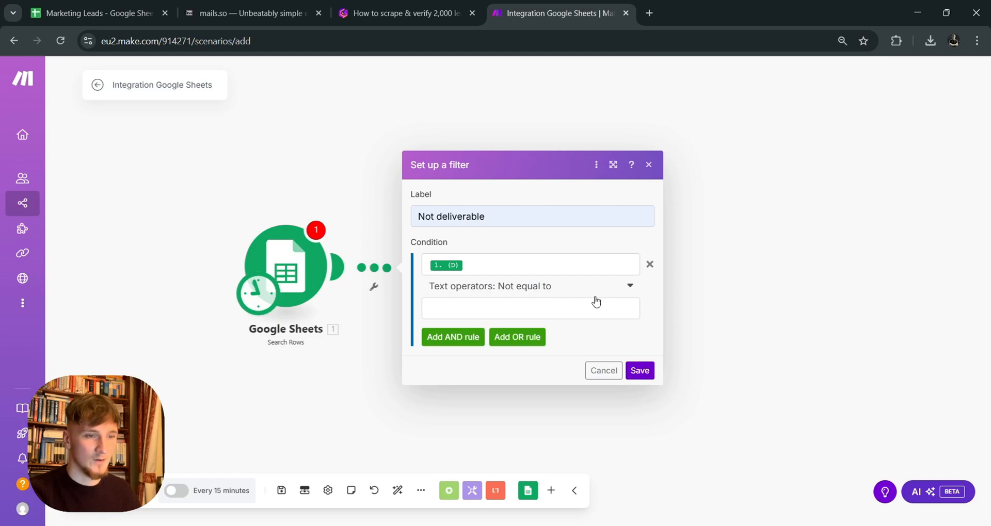
left_click(511, 310)
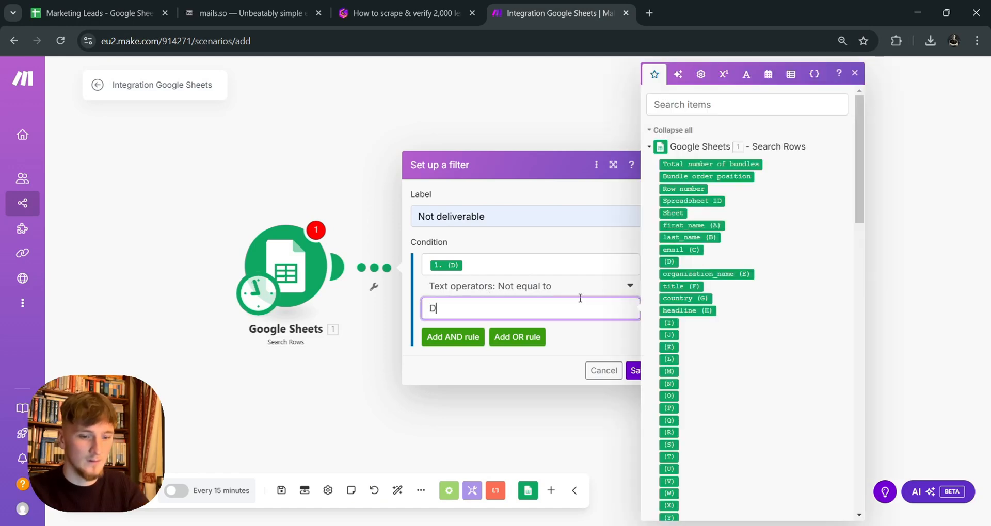
type("Deliverable")
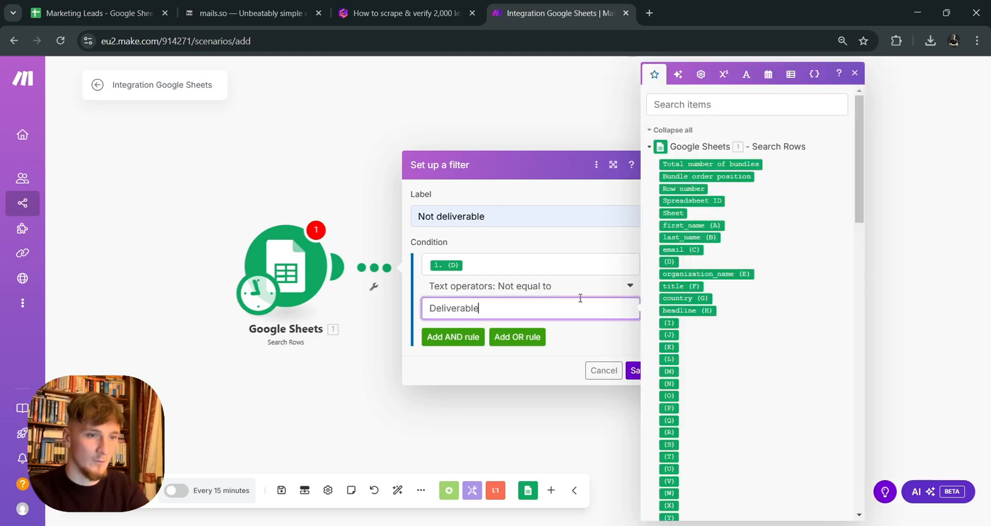
left_click(584, 344)
left_click(640, 370)
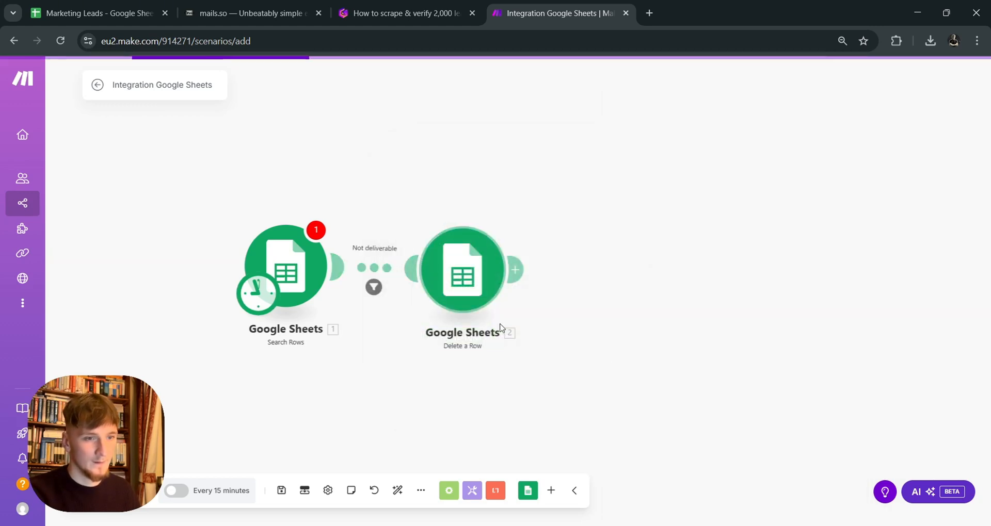
left_click_drag(498, 280, 490, 276)
left_click_drag(609, 319, 559, 313)
scroll(567, 305, "down", 3)
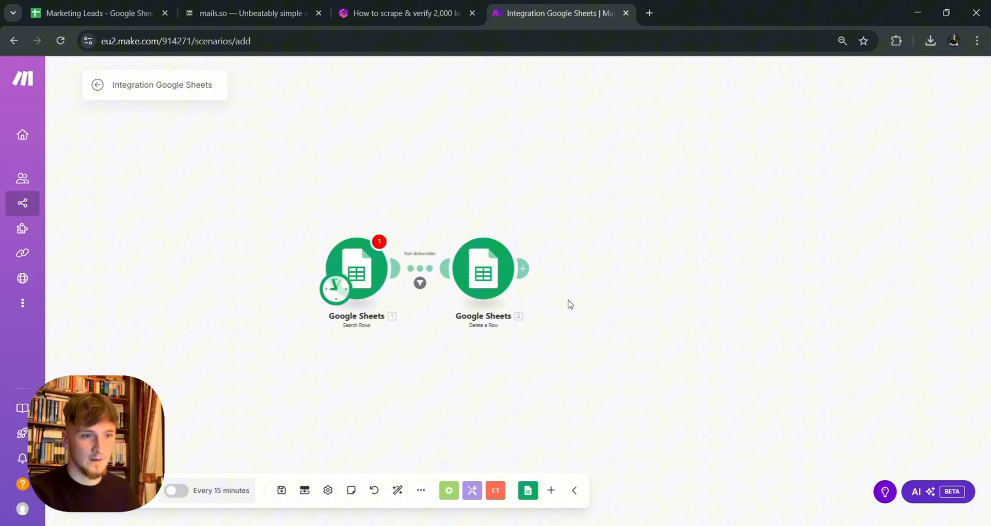
Switch to the Marketing Leads spreadsheet in Google Sheets and check column D for rows not marked Deliverable
left_click(109, 7)
key("ctrl+minus")
key("ctrl+minus")
key("ctrl+minus")
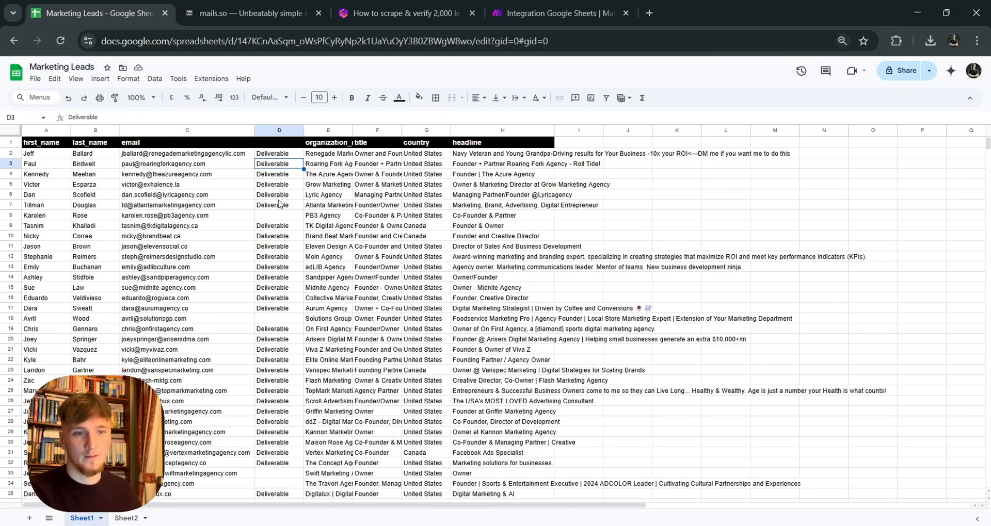
left_click(549, 13)
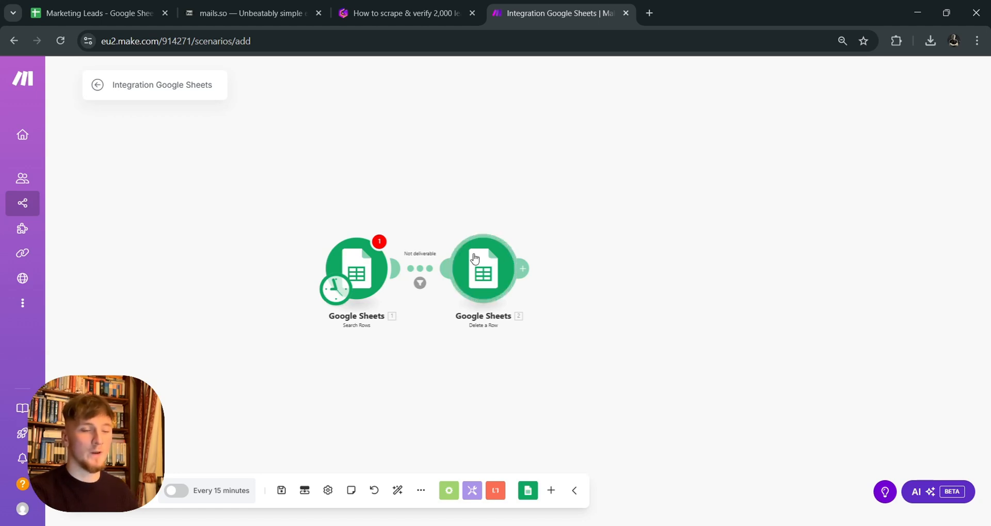
left_click_drag(556, 330, 511, 348)
scroll(589, 333, "down", 2)
left_click_drag(619, 333, 579, 297)
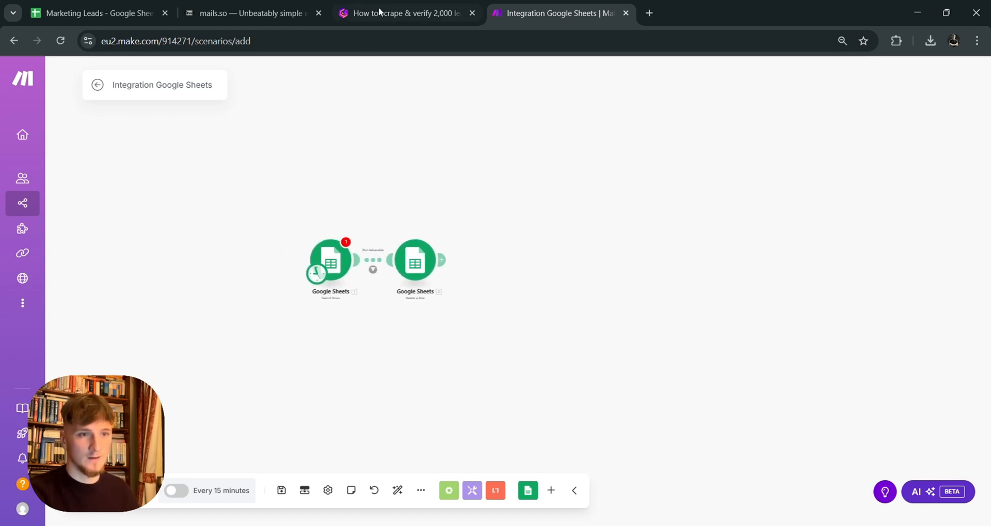
left_click_drag(448, 290, 508, 329)
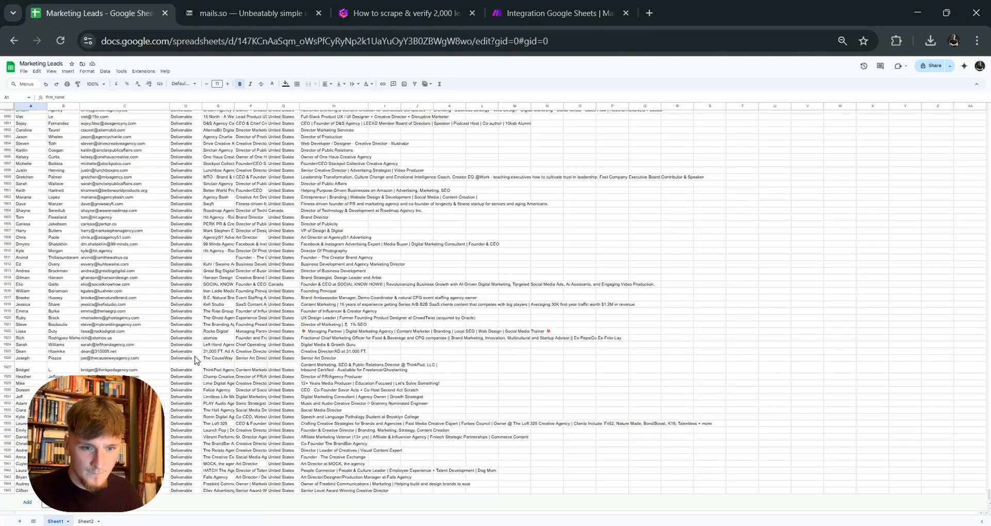
Examine column D upward from the end of Sheet1 in Marketing Leads for rows not marked Deliverable
scroll(190, 349, "up", 20)
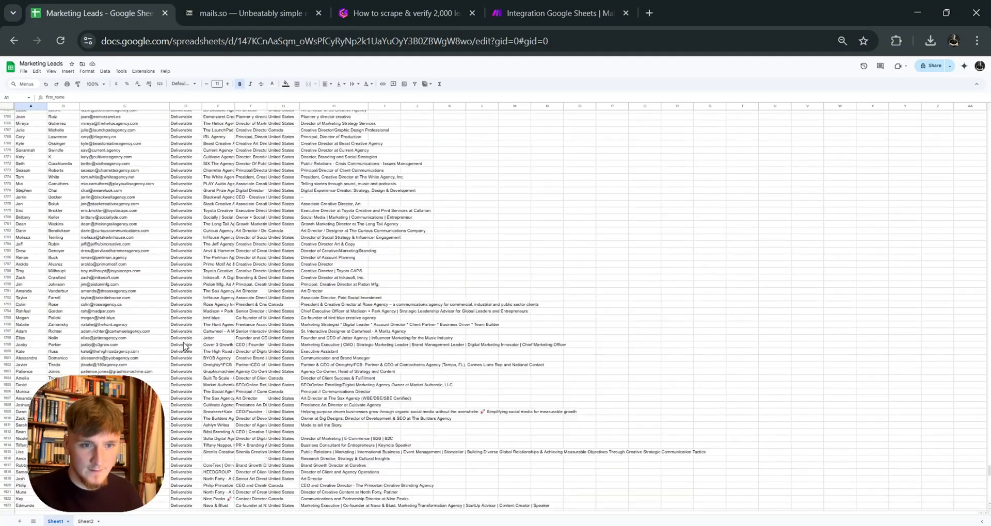
scroll(185, 346, "up", 20)
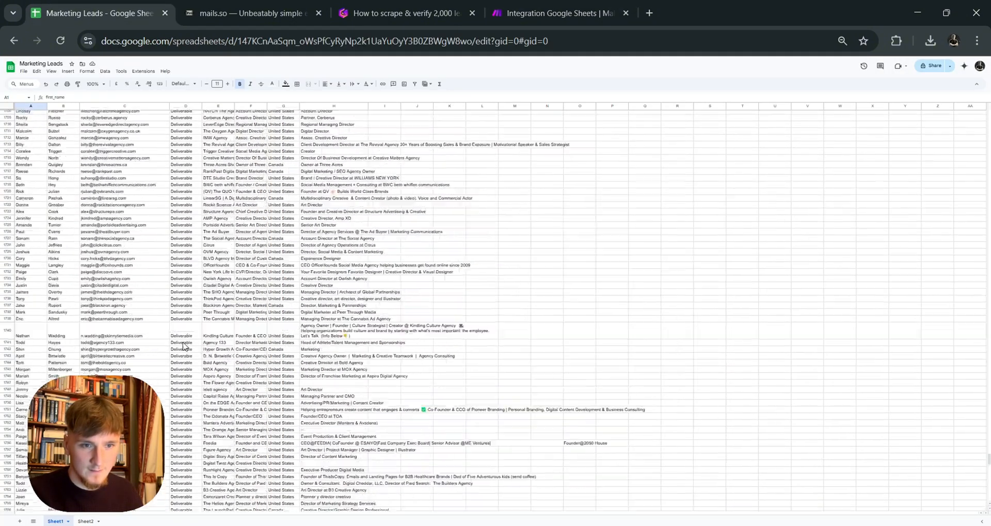
scroll(184, 387, "up", 18)
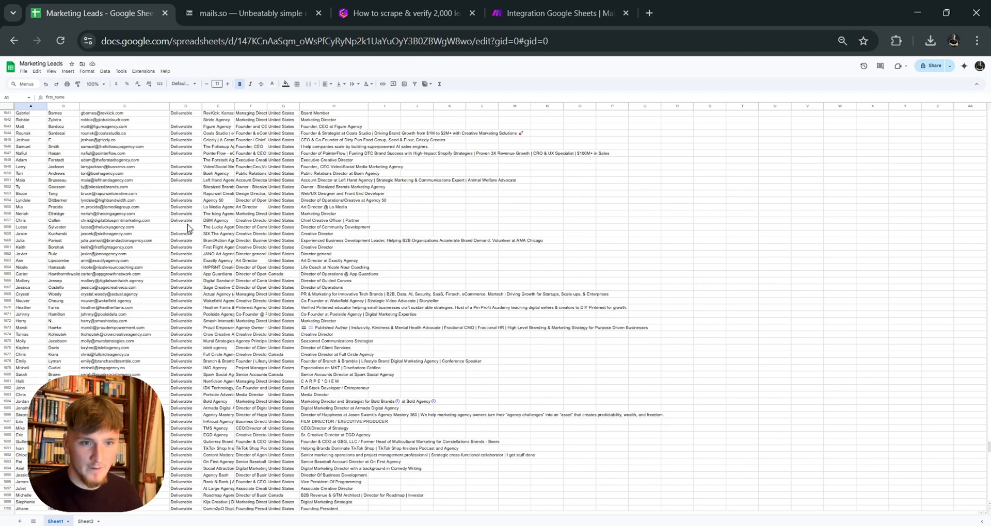
scroll(207, 208, "up", 18)
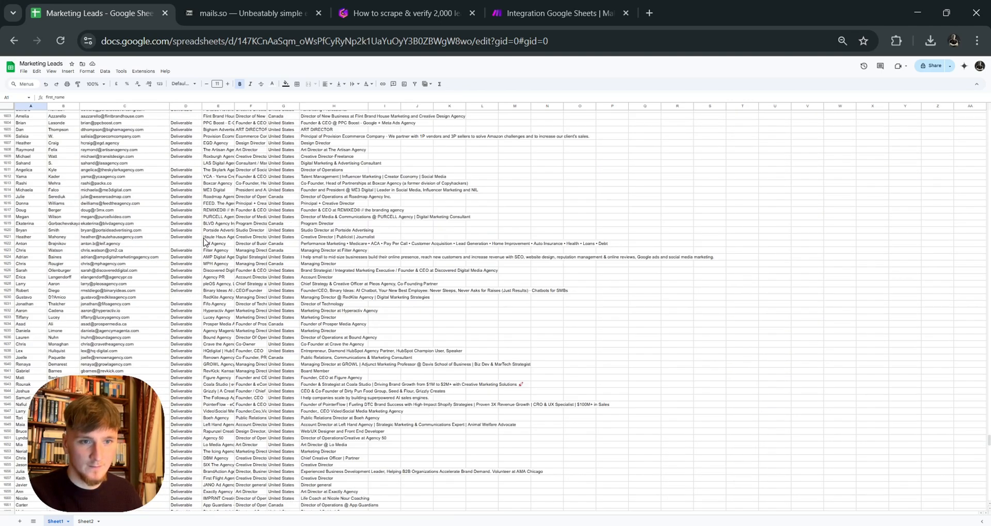
Follow column D further up Sheet1 of Marketing Leads to check that the running scenario removes rows not marked Deliverable
scroll(207, 238, "up", 9)
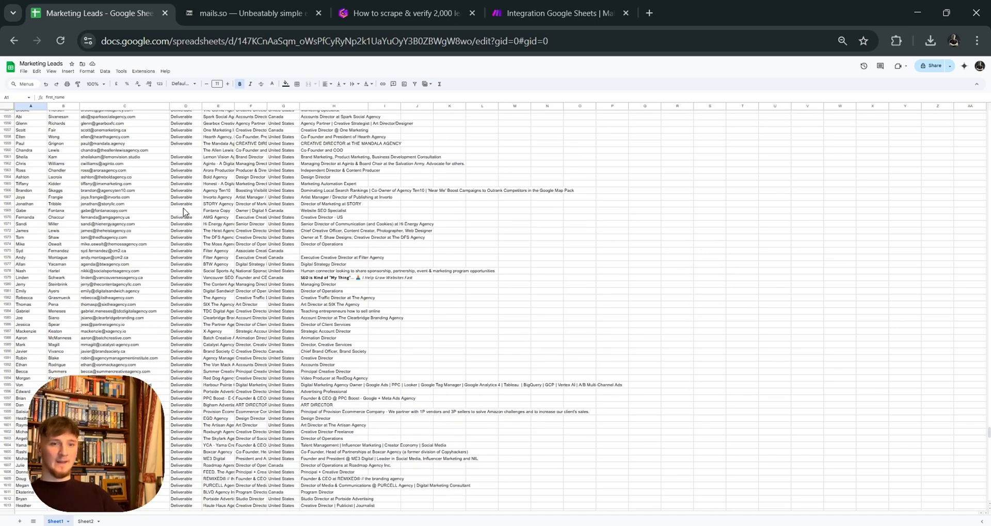
scroll(243, 232, "up", 6)
scroll(243, 232, "up", 6)
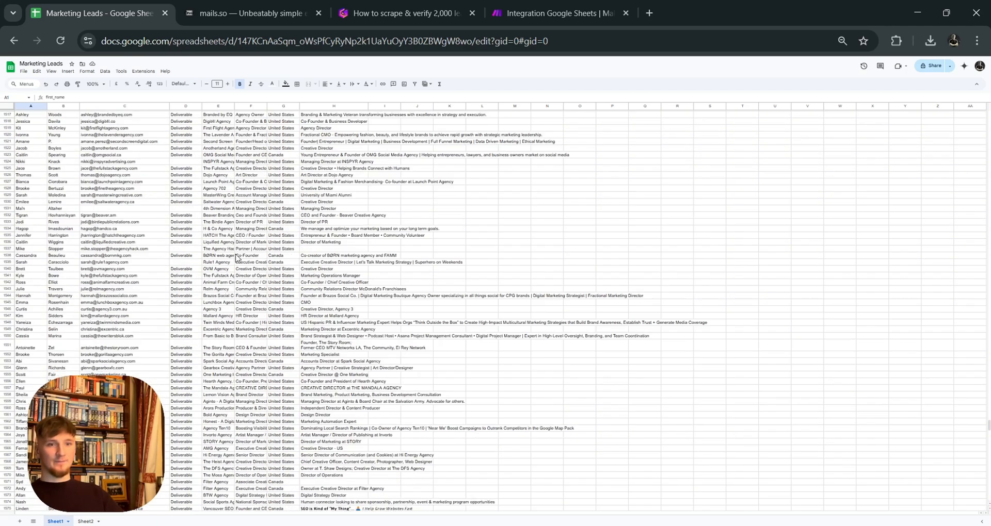
scroll(237, 264, "up", 3)
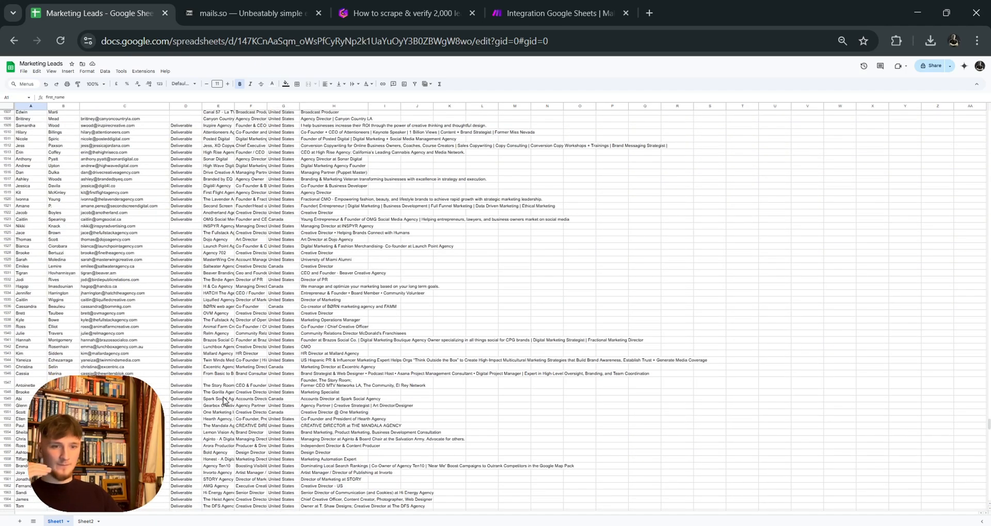
scroll(207, 397, "up", 18)
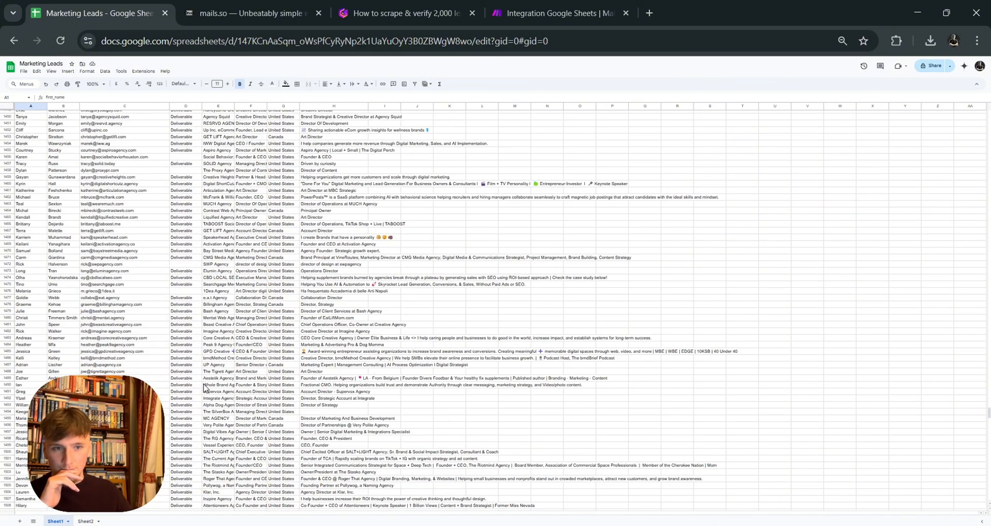
scroll(207, 387, "up", 9)
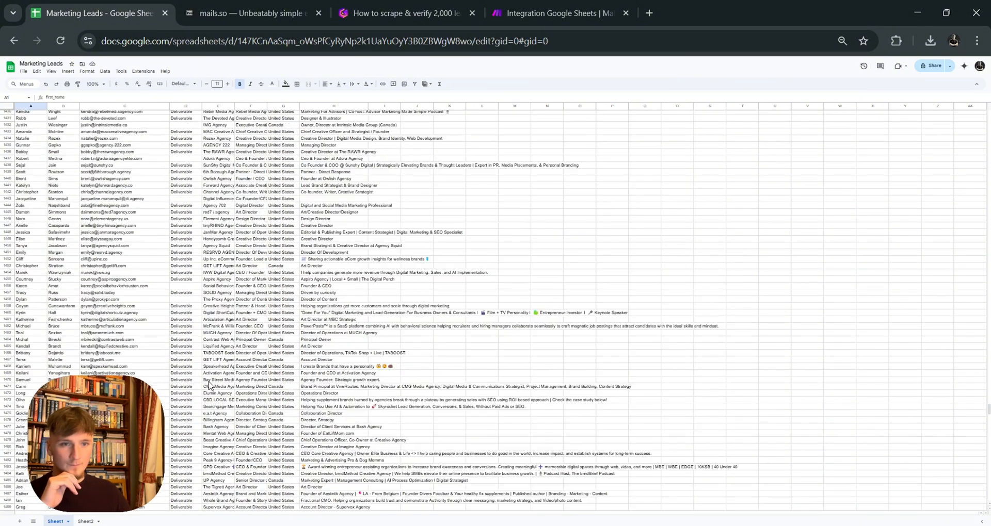
scroll(210, 384, "up", 20)
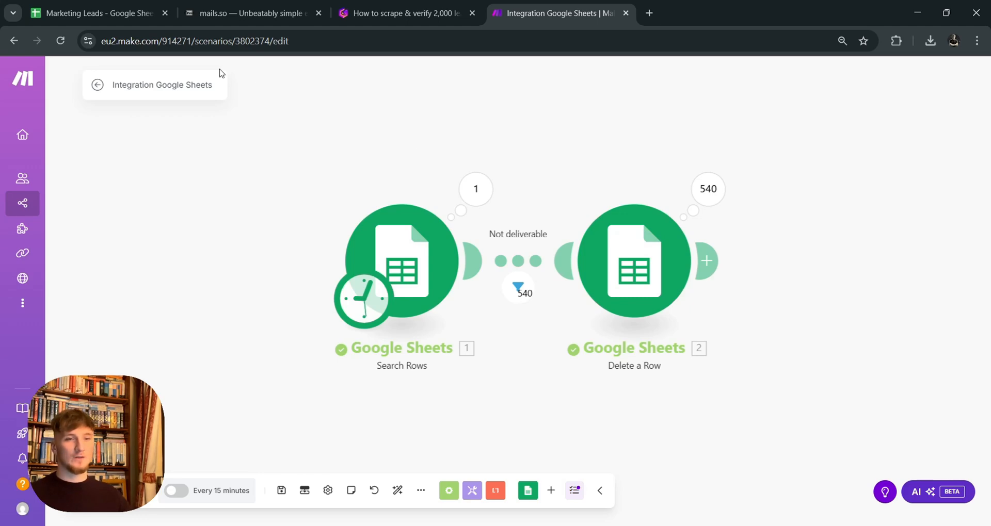
Return to the Marketing Leads spreadsheet and verify column D down to the last row of Sheet1, enlarging the page to 90%
left_click(93, 13)
scroll(568, 243, "down", 20)
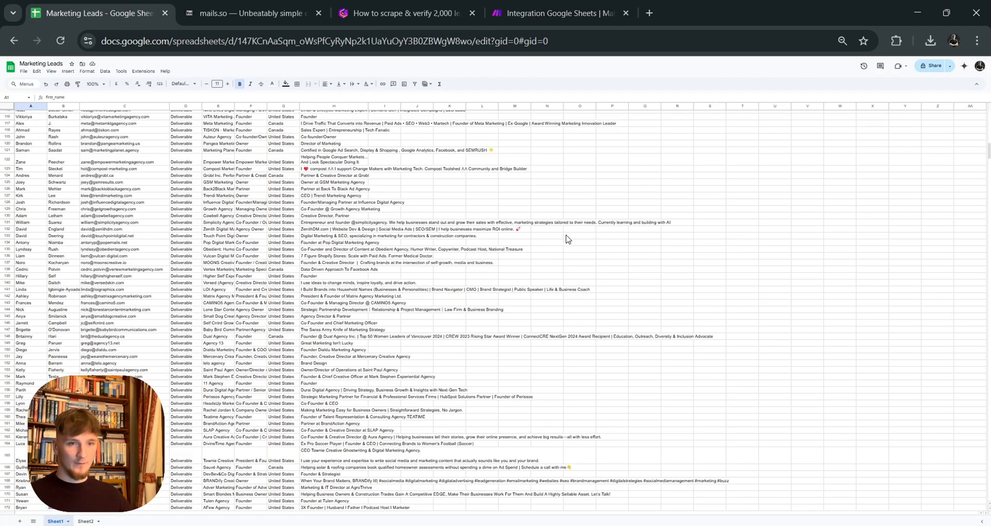
scroll(567, 239, "down", 20)
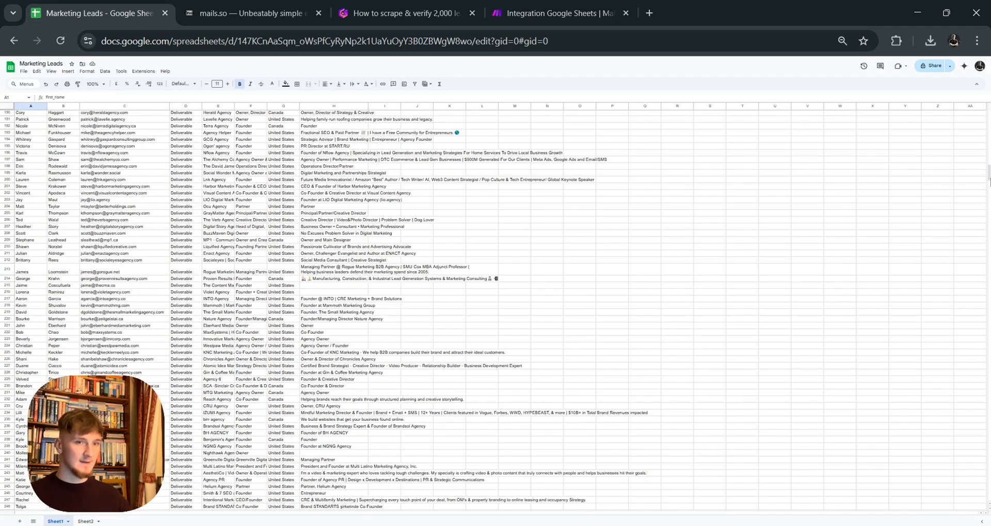
left_click_drag(988, 174, 977, 516)
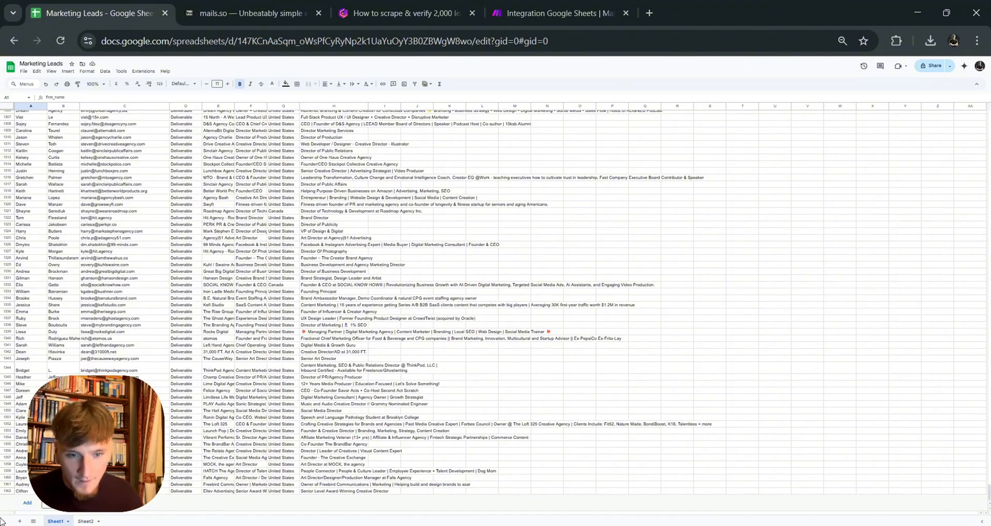
key("ctrl+plus")
key("ctrl+plus")
key("ctrl+plus")
key("ctrl+plus")
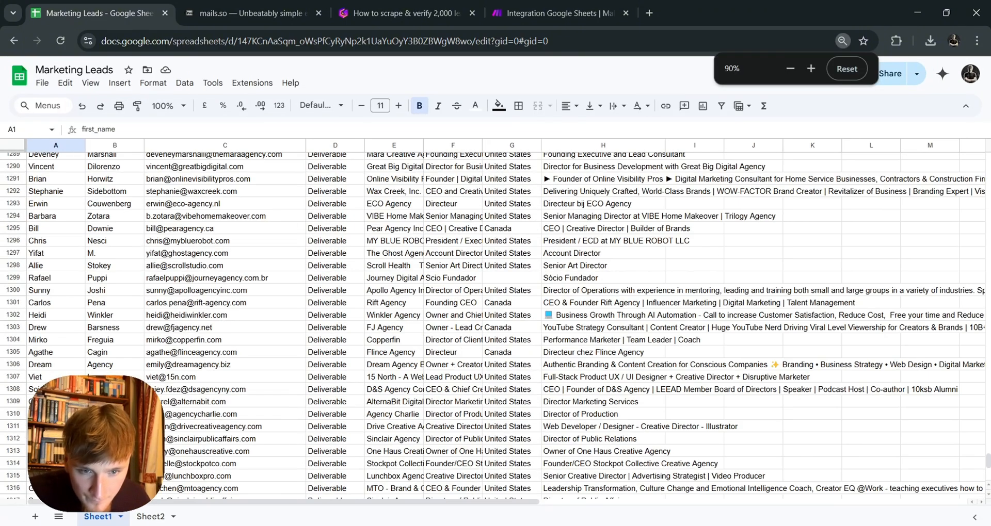
scroll(496, 309, "down", 15)
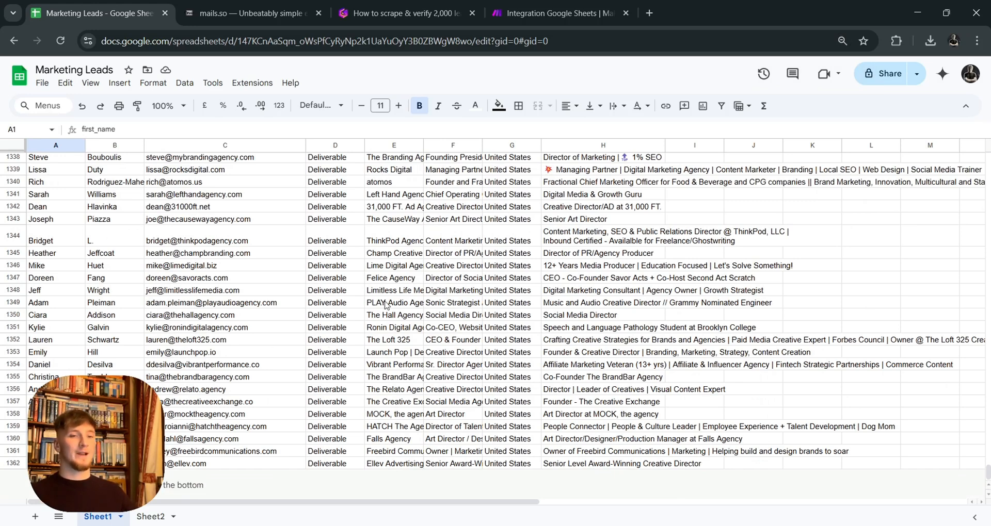
Switch to the Gamma presentation on scraping and verifying lead emails to show its closing card
left_click(384, 17)
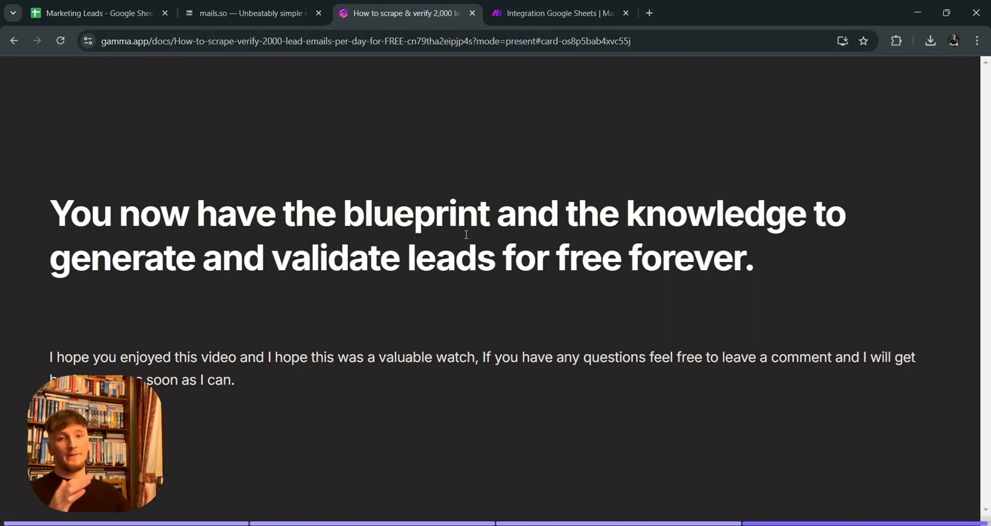